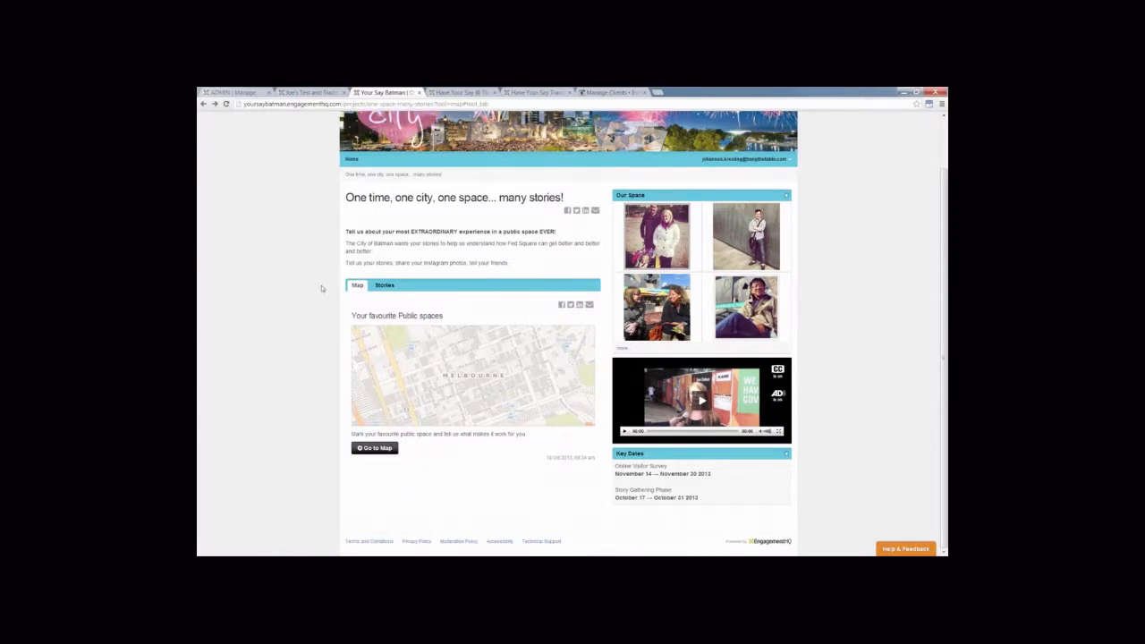
# Open the full "Your favourite Public spaces" map and view the comments on the eastern park and Etihad Stadium markers.
pyautogui.scroll(1, 322, 288)
pyautogui.scroll(-1, 322, 288)
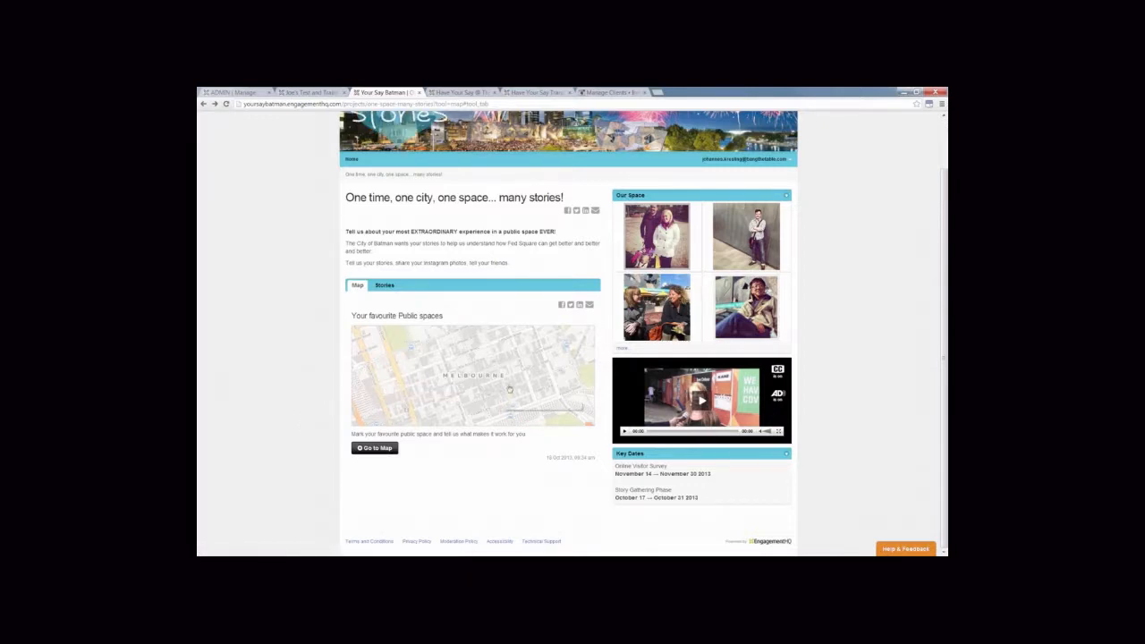
pyautogui.click(387, 449)
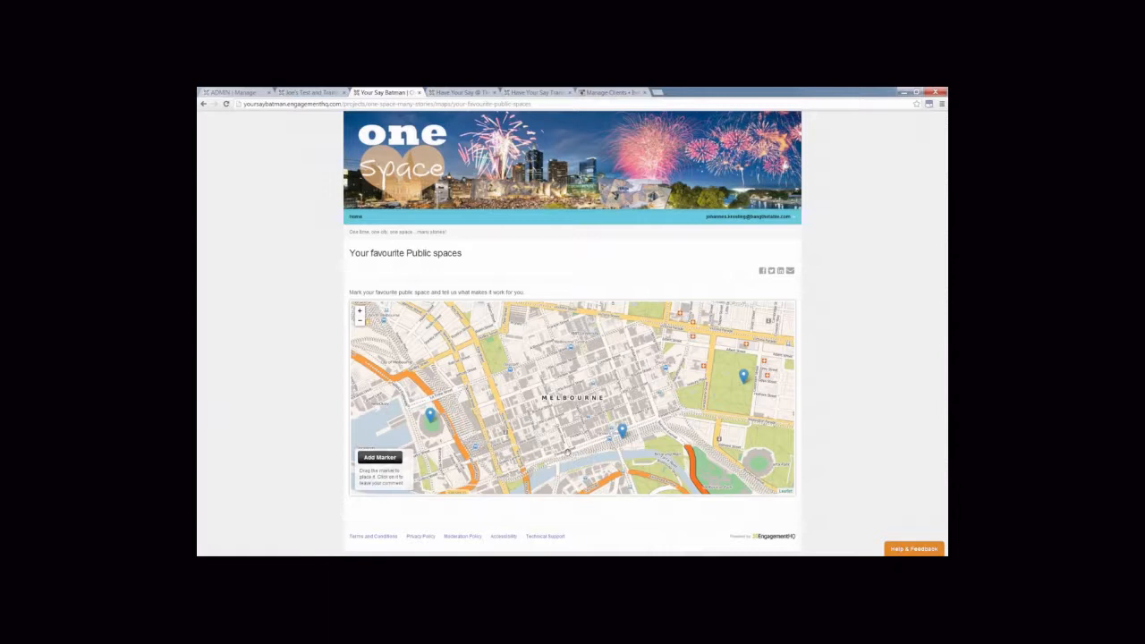
pyautogui.click(744, 379)
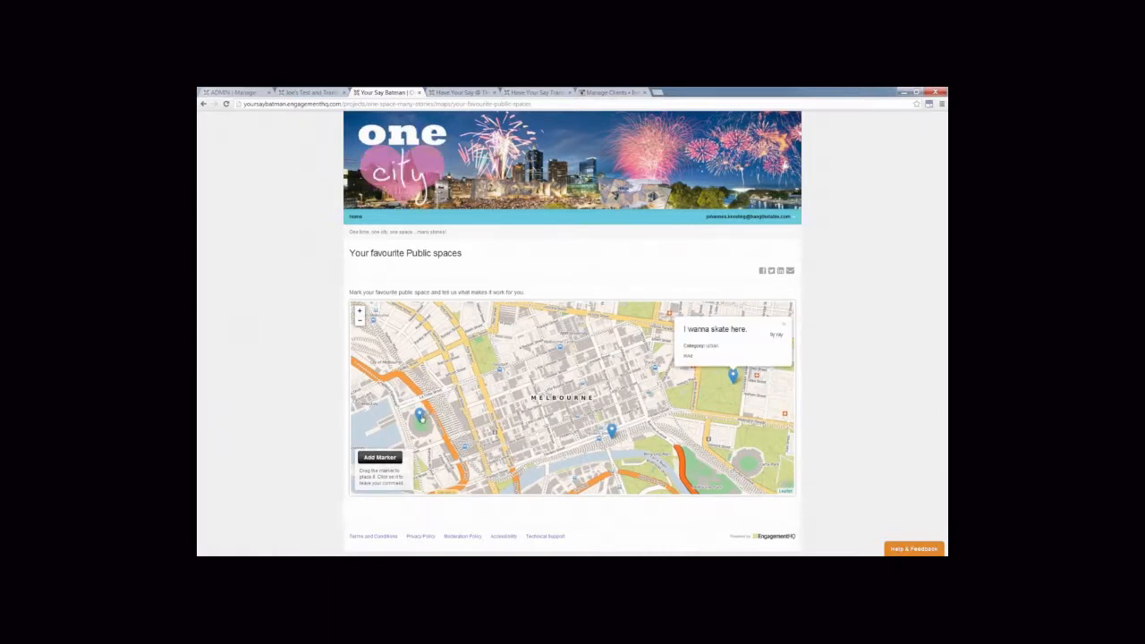
pyautogui.click(420, 417)
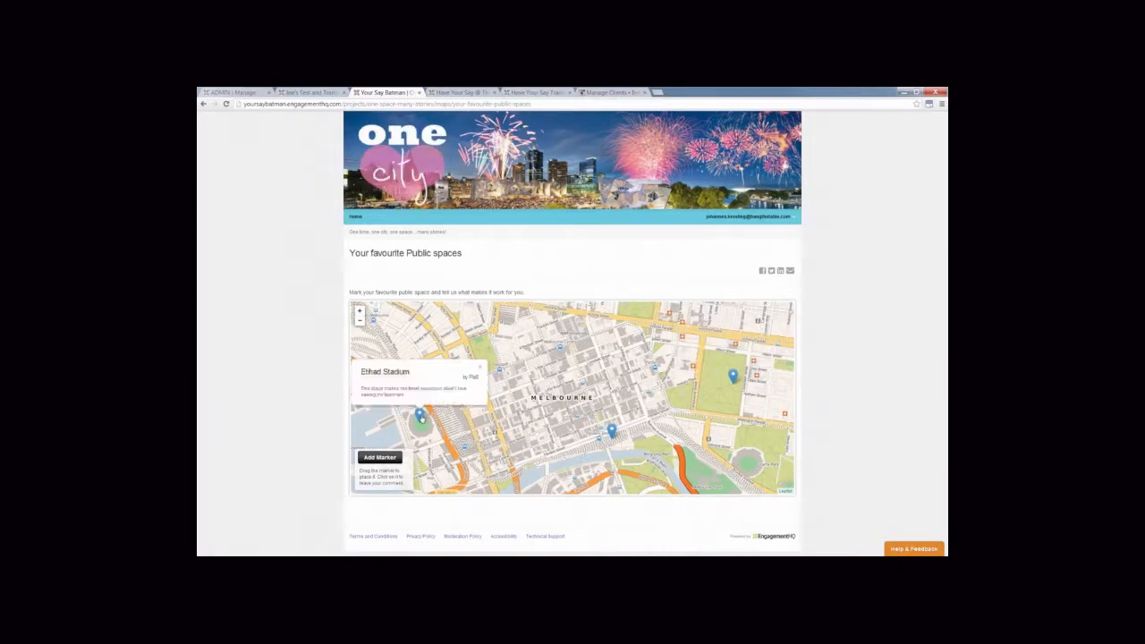
pyautogui.click(481, 366)
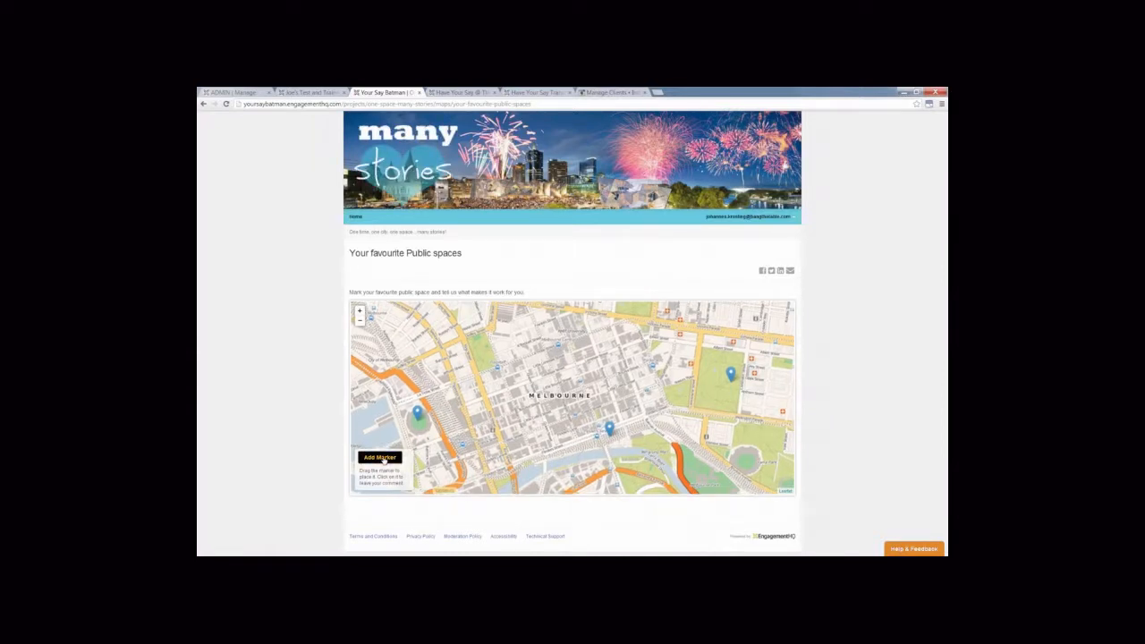
# Add a new marker to the public spaces map, position it in central Melbourne and open its comment form.
pyautogui.click(383, 459)
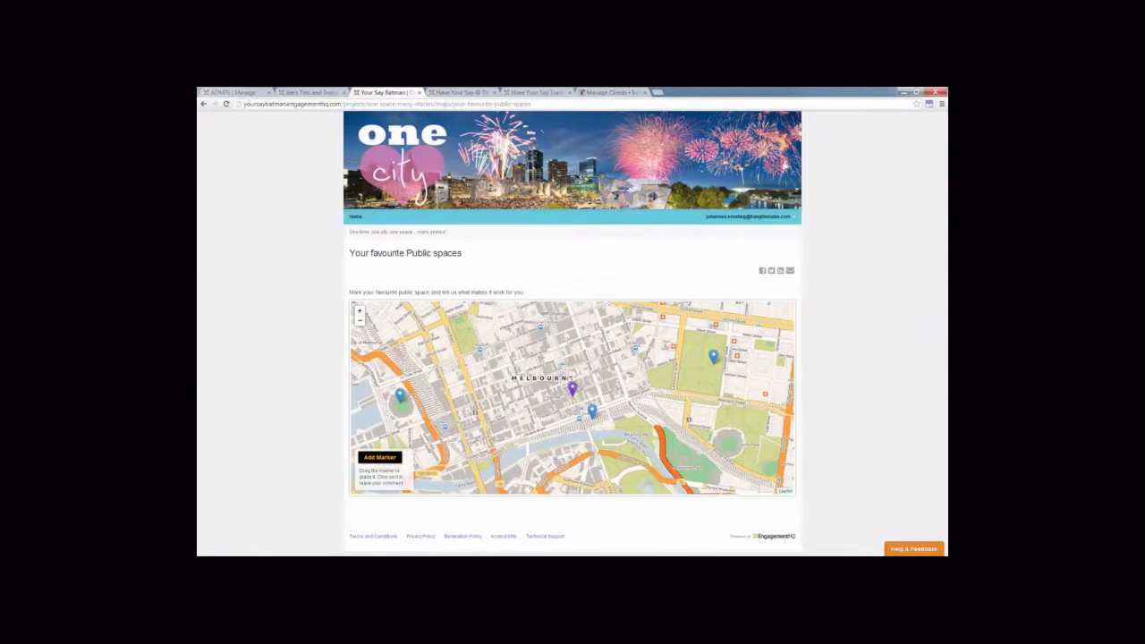
pyautogui.moveTo(572, 386)
pyautogui.mouseDown()
pyautogui.moveTo(487, 361)
pyautogui.moveTo(571, 344)
pyautogui.moveTo(501, 348)
pyautogui.moveTo(515, 386)
pyautogui.moveTo(549, 362)
pyautogui.mouseUp()
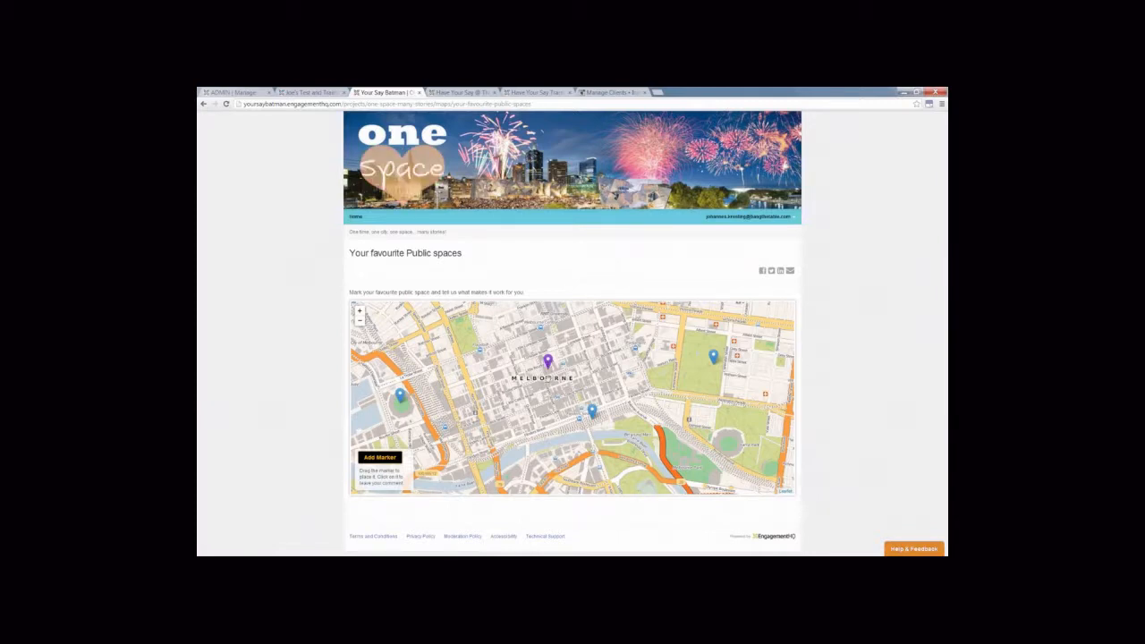
pyautogui.click(548, 364)
pyautogui.moveTo(549, 364); pyautogui.dragTo(556, 372)
pyautogui.click(556, 370)
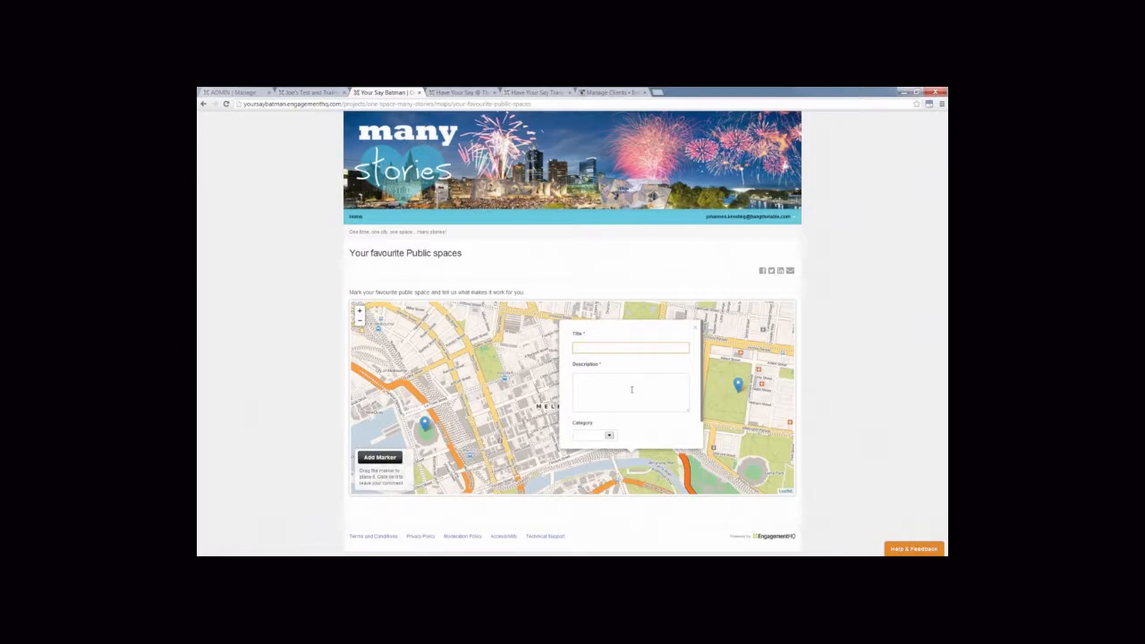
# Examine the marker form's fields and category choices, then dismiss the form without submitting it.
pyautogui.click(610, 436)
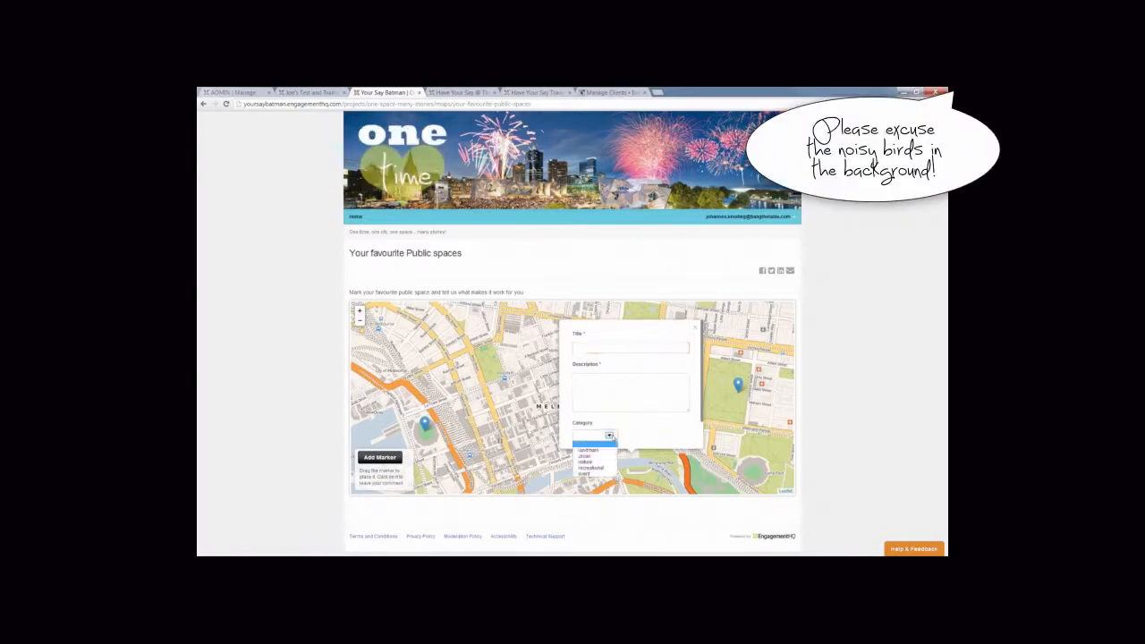
pyautogui.click(640, 427)
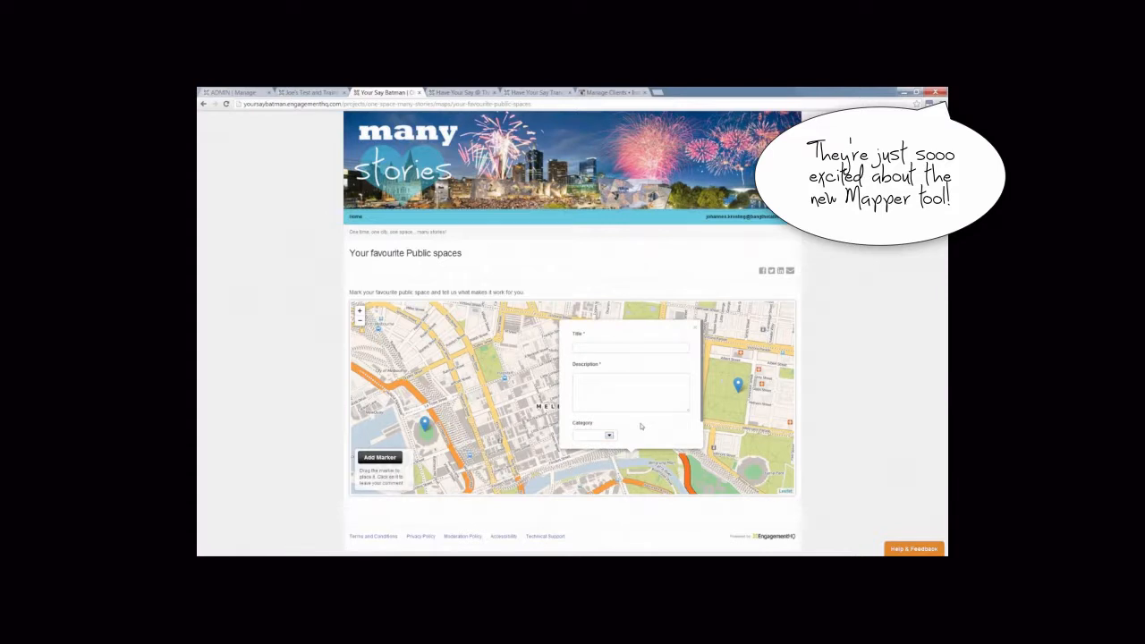
pyautogui.scroll(-1, 640, 427)
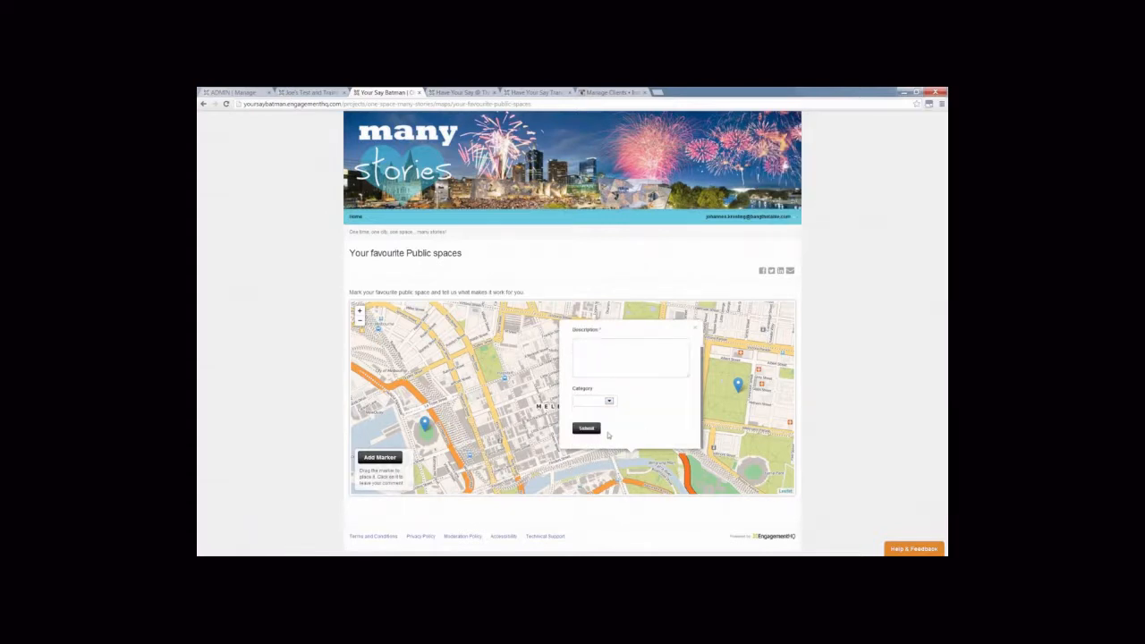
pyautogui.click(538, 424)
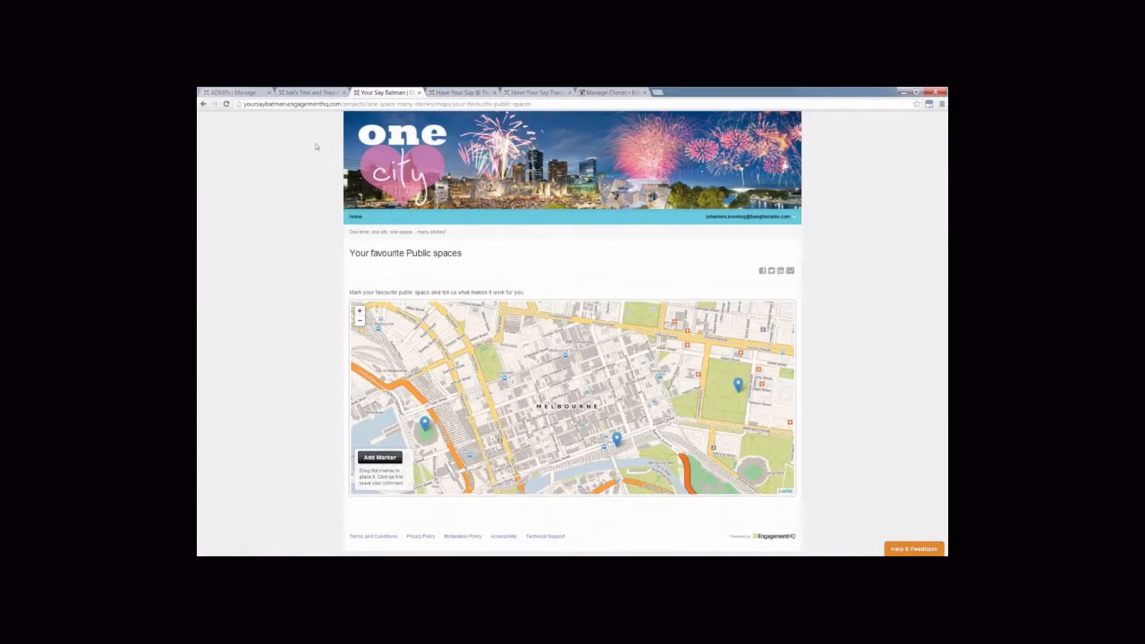
# Switch to the admin site's "Project for training purposes", activate the Map tool and save the tool configuration.
pyautogui.click(234, 93)
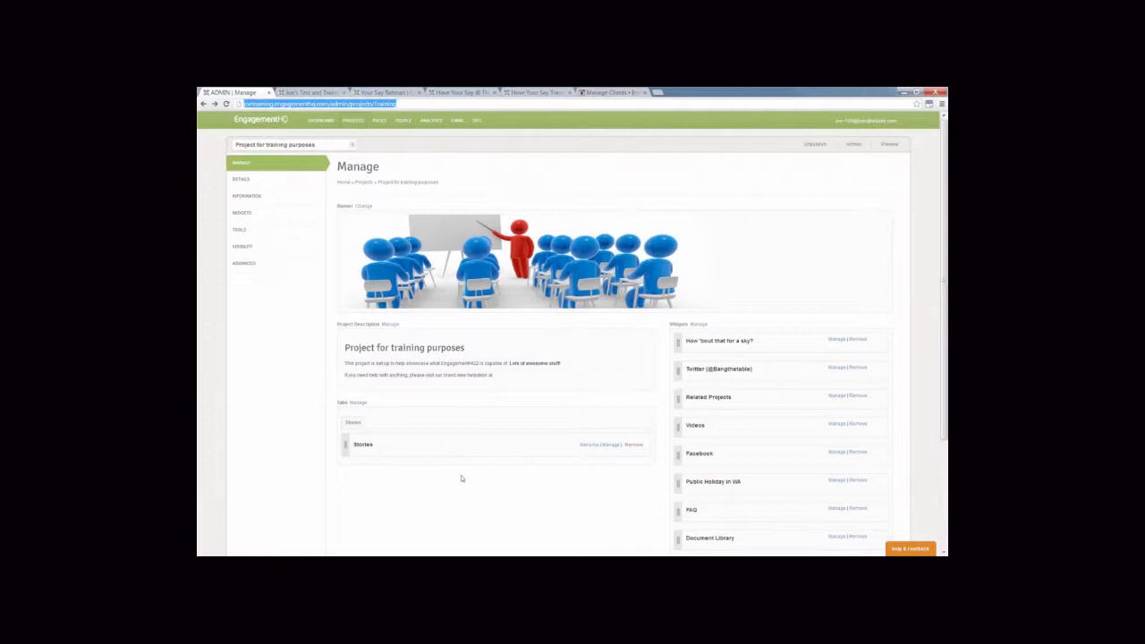
pyautogui.click(352, 146)
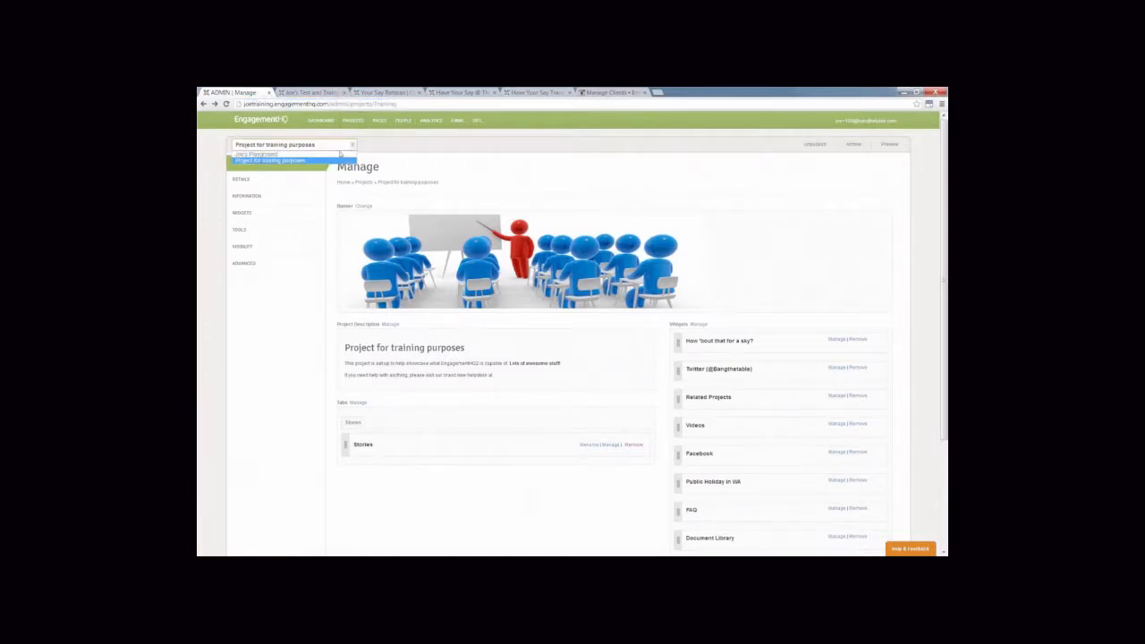
pyautogui.click(280, 324)
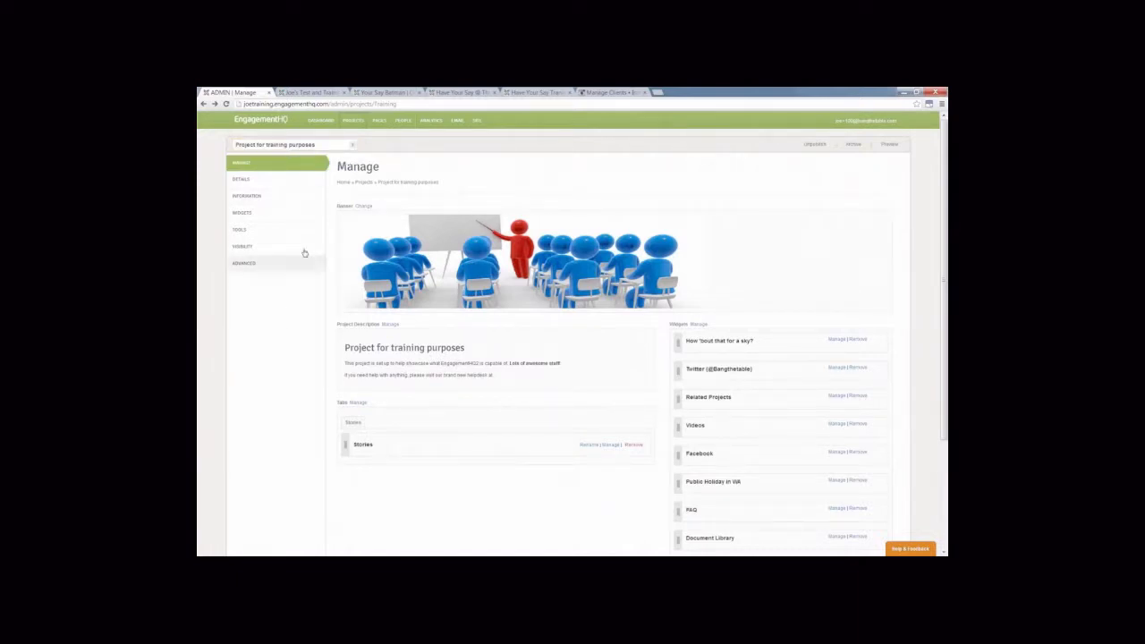
pyautogui.click(283, 231)
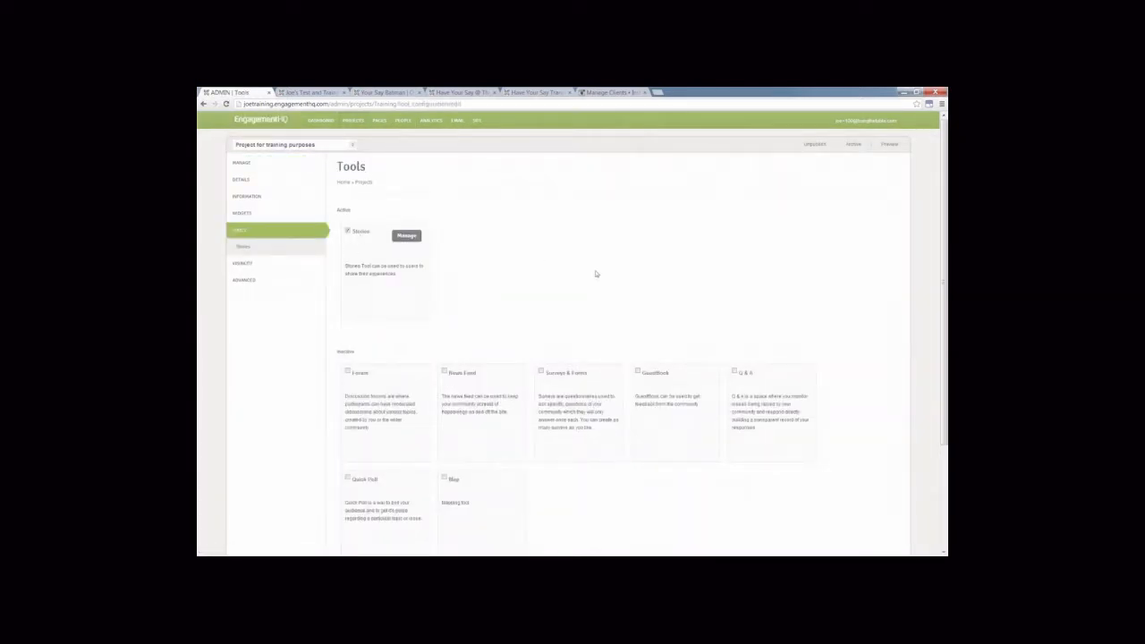
pyautogui.scroll(-2, 596, 274)
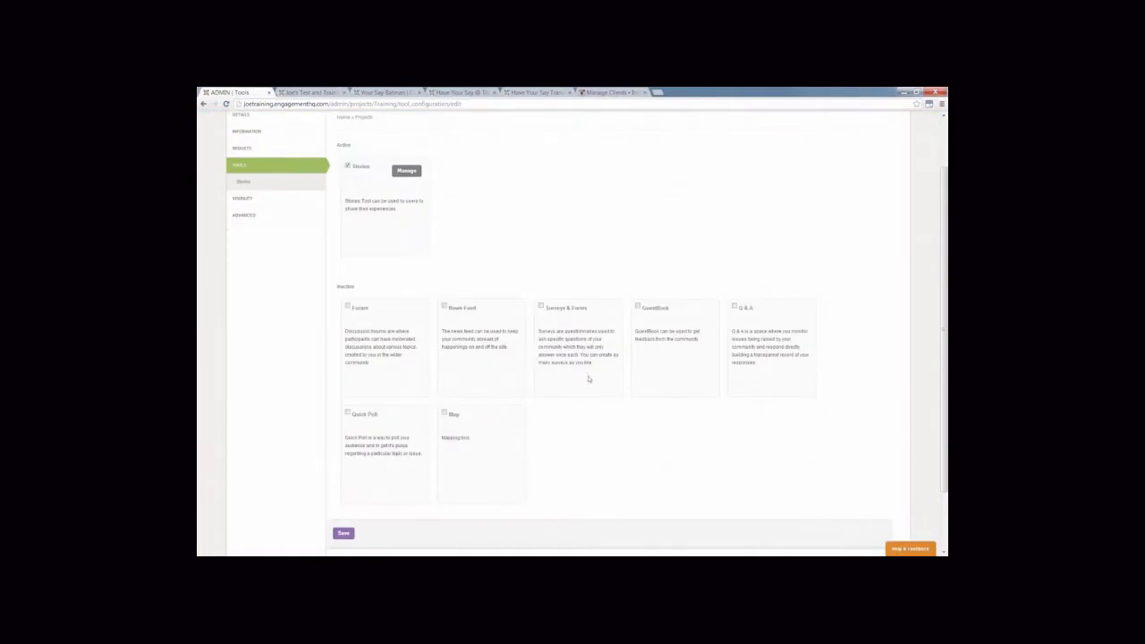
pyautogui.click(444, 415)
pyautogui.click(342, 534)
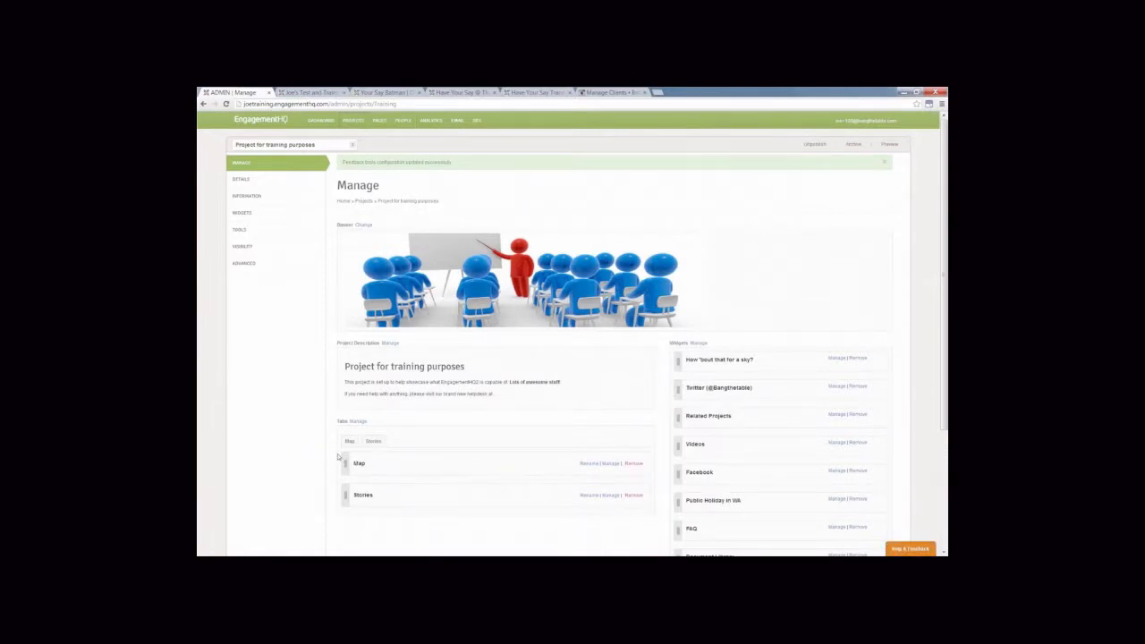
# Open the settings of the "My favourite park" map from the project's Map tool.
pyautogui.scroll(-1, 582, 417)
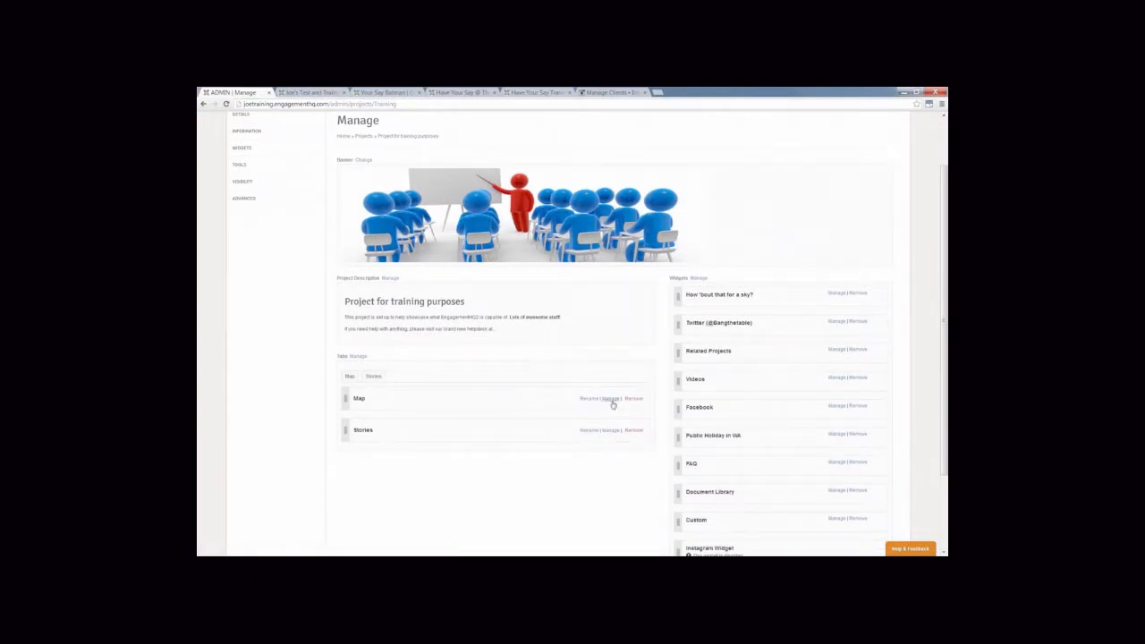
pyautogui.click(610, 399)
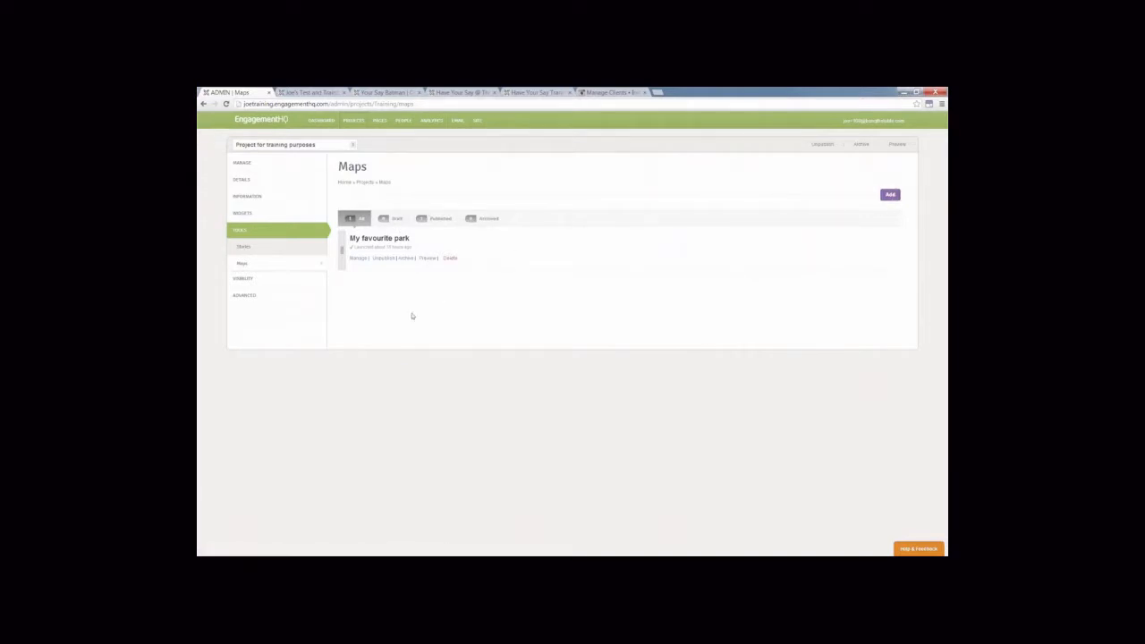
pyautogui.click(358, 259)
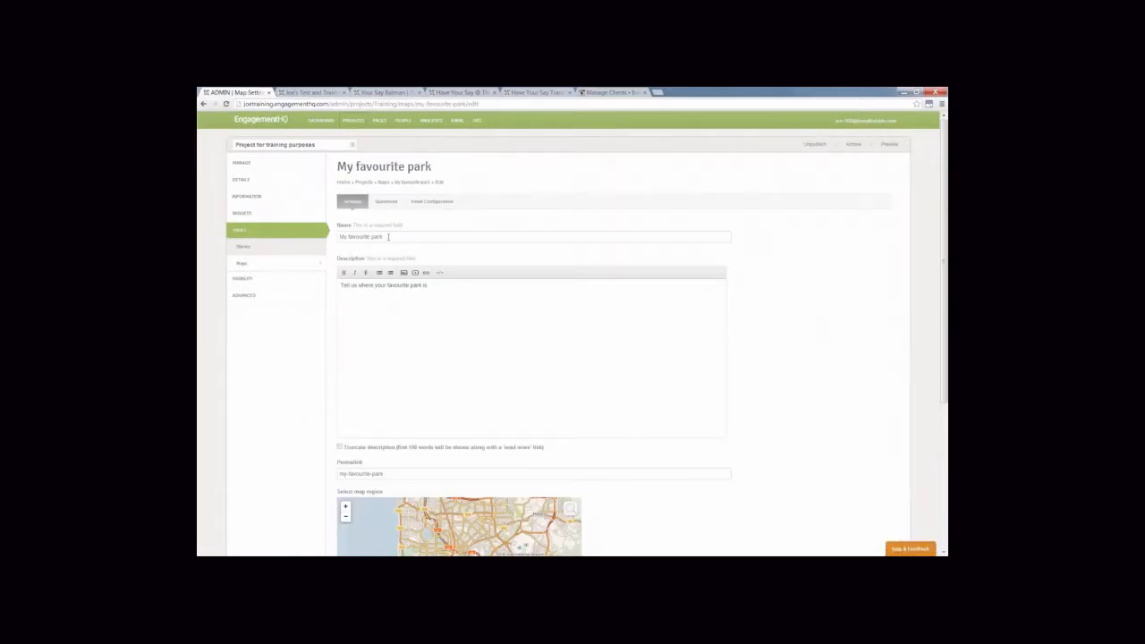
# Set the map region of "My favourite park" to a close view of central Perth and update the map.
pyautogui.scroll(-1, 480, 259)
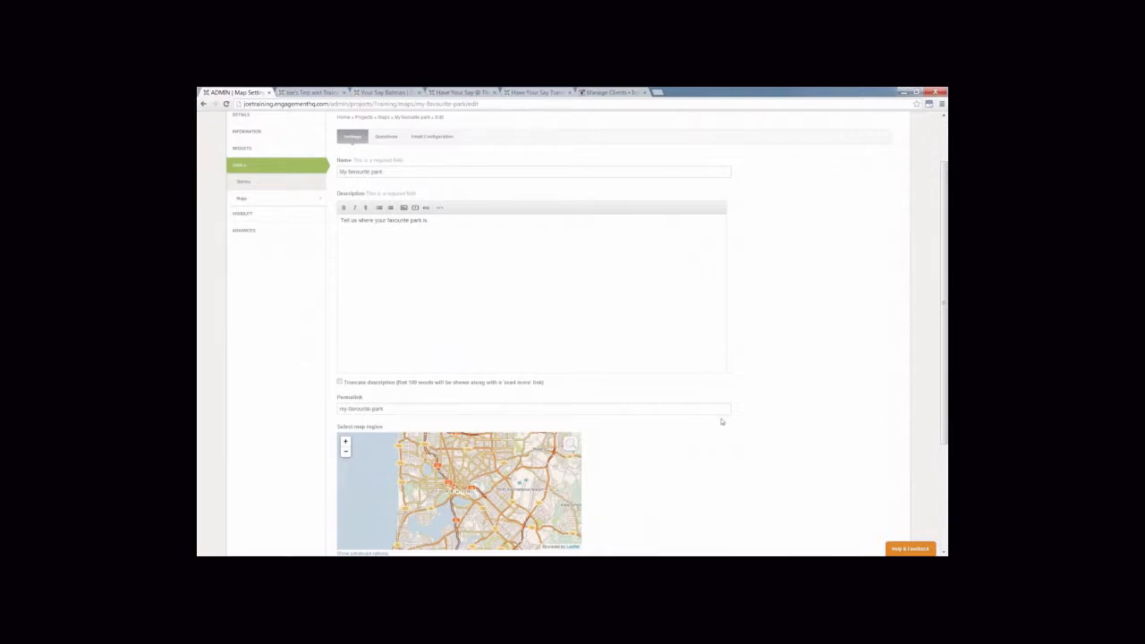
pyautogui.scroll(-2, 722, 421)
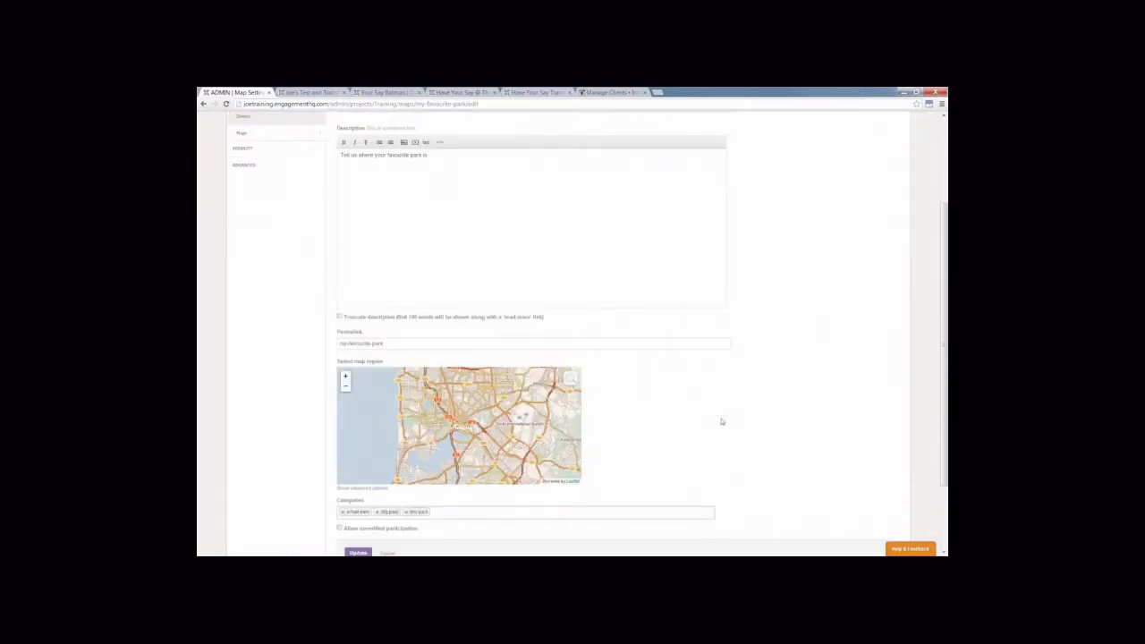
pyautogui.scroll(-2, 722, 421)
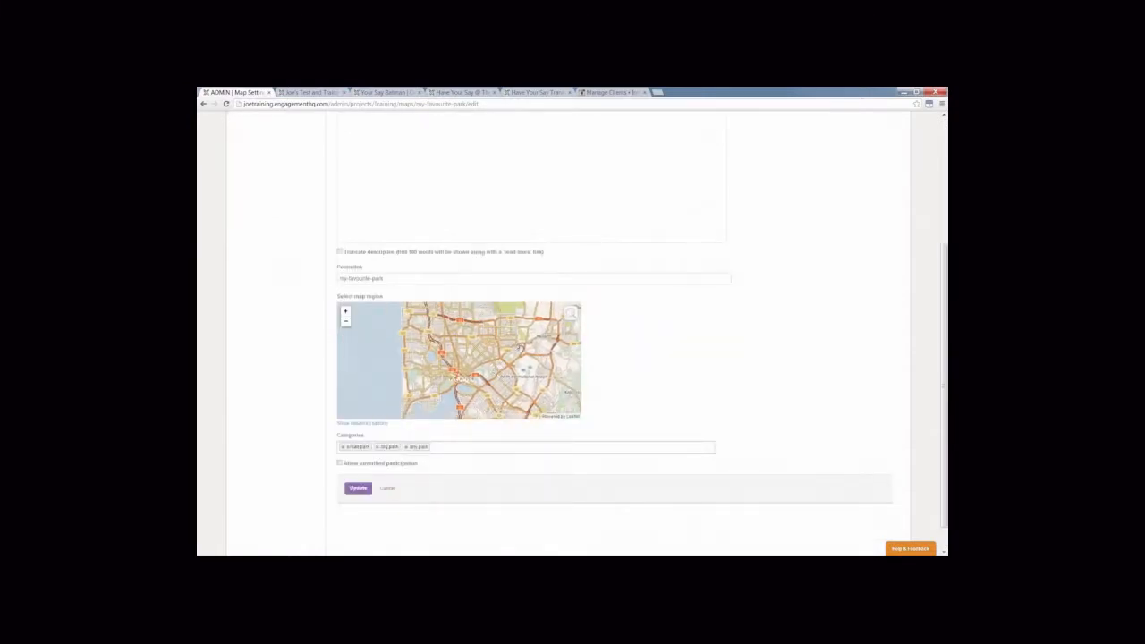
pyautogui.moveTo(509, 369)
pyautogui.mouseDown()
pyautogui.moveTo(505, 343)
pyautogui.moveTo(523, 379)
pyautogui.moveTo(497, 379)
pyautogui.mouseUp()
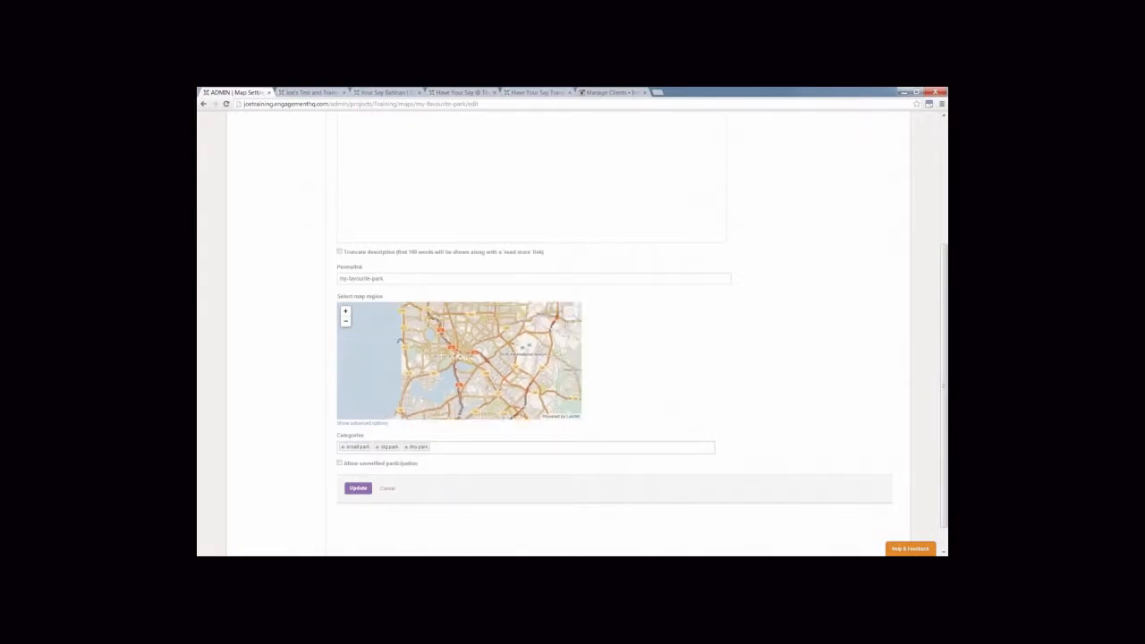
pyautogui.click(345, 312)
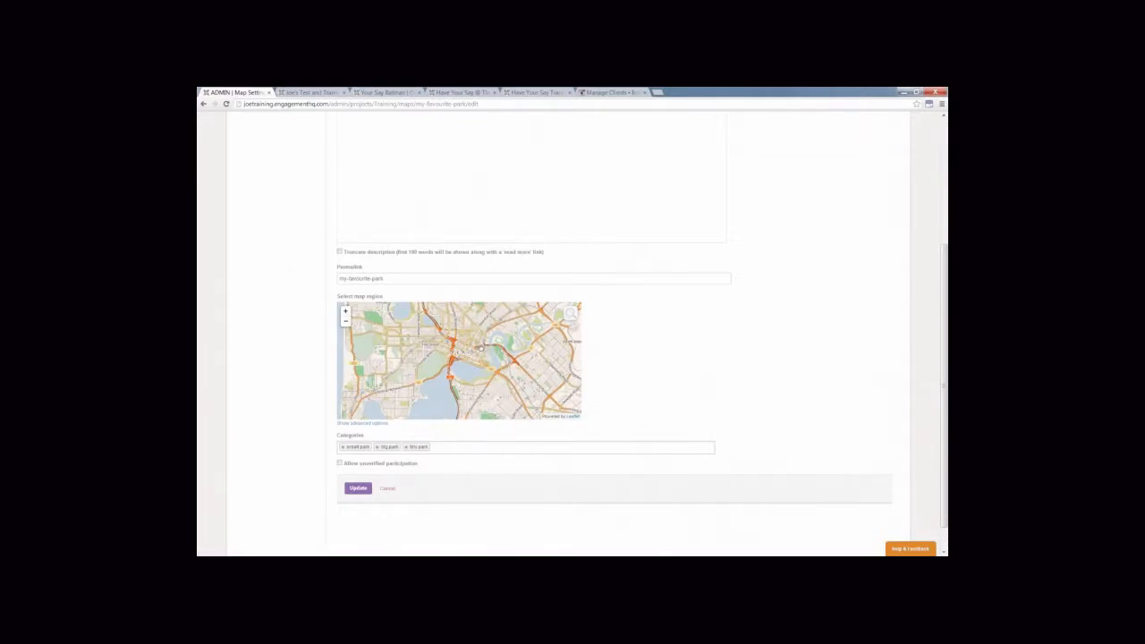
pyautogui.click(345, 321)
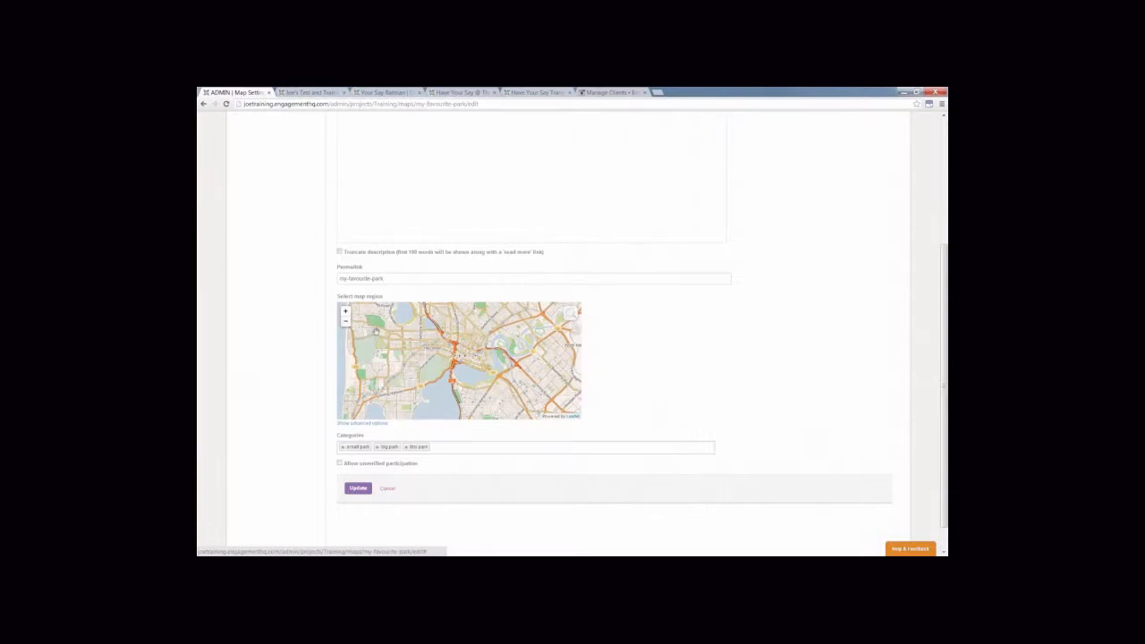
pyautogui.moveTo(420, 361)
pyautogui.mouseDown()
pyautogui.moveTo(456, 366)
pyautogui.moveTo(410, 367)
pyautogui.moveTo(409, 341)
pyautogui.mouseUp()
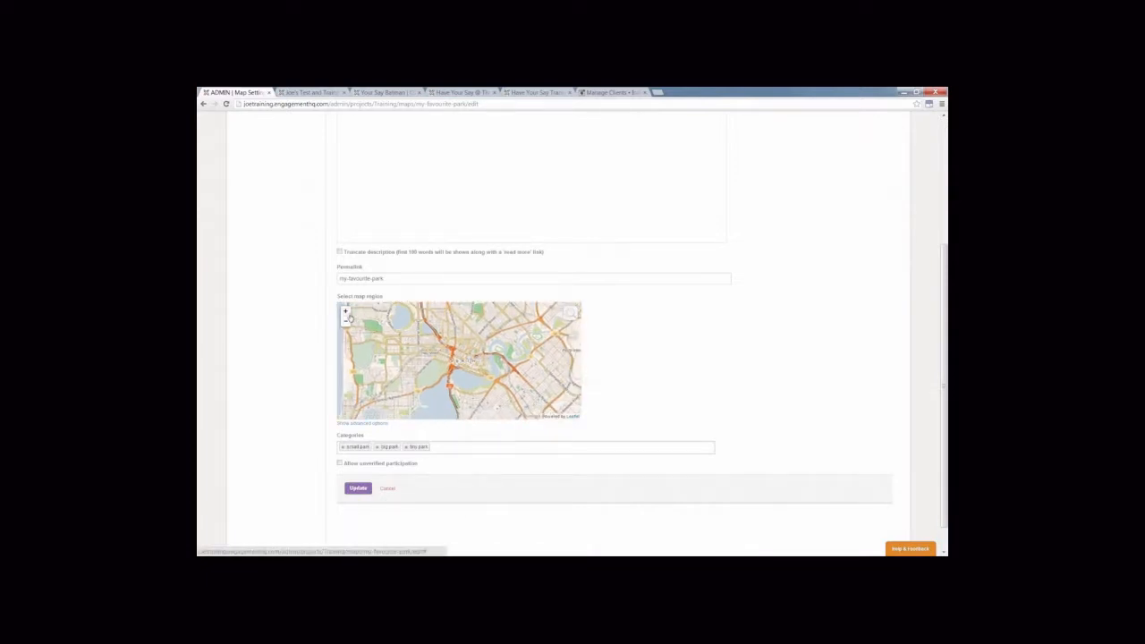
pyautogui.click(346, 313)
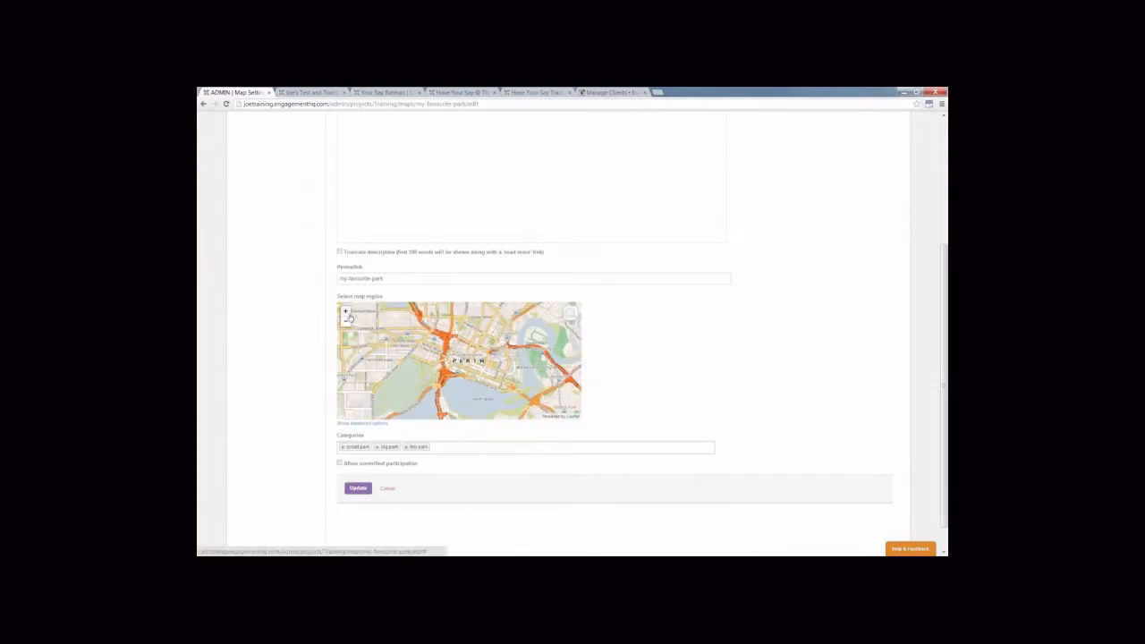
pyautogui.click(347, 312)
pyautogui.click(346, 313)
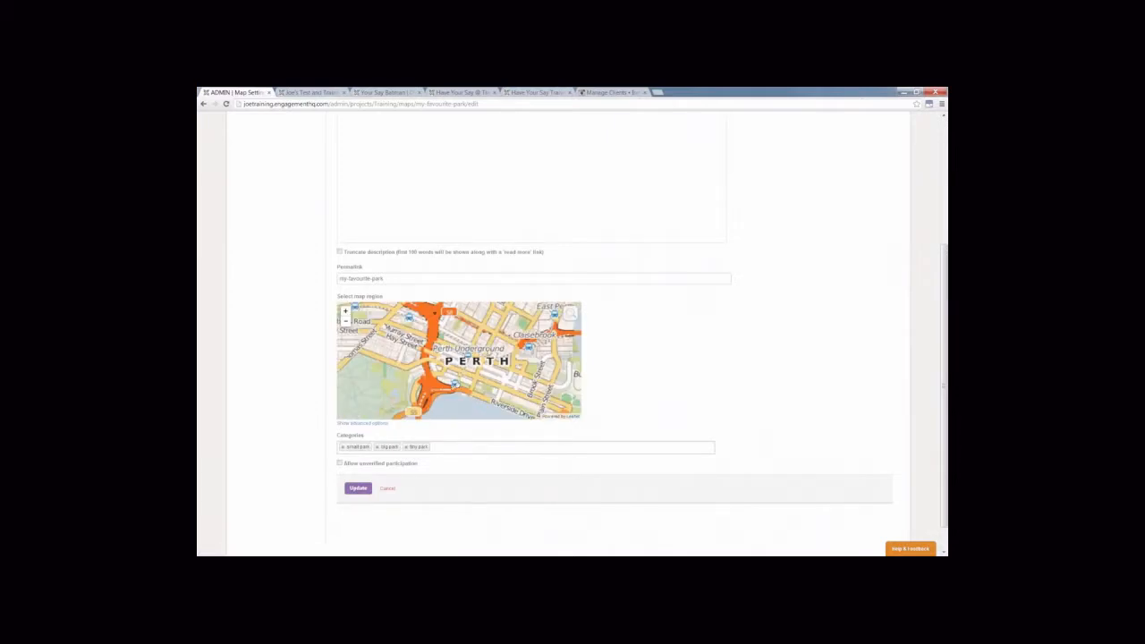
pyautogui.moveTo(434, 313); pyautogui.dragTo(404, 313)
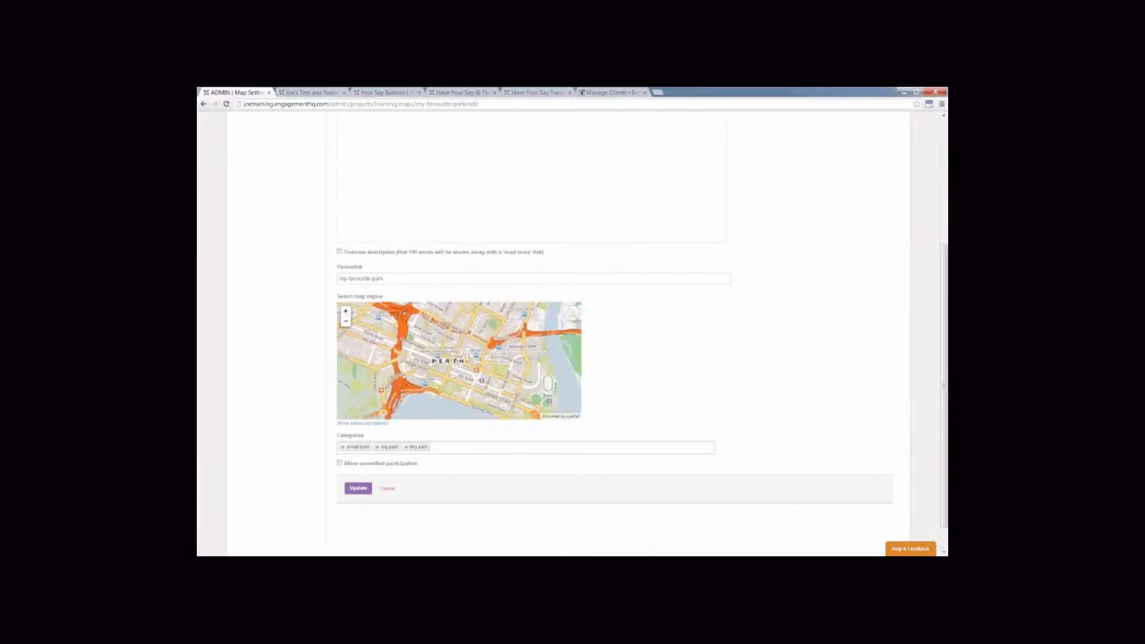
pyautogui.moveTo(460, 361); pyautogui.dragTo(467, 353)
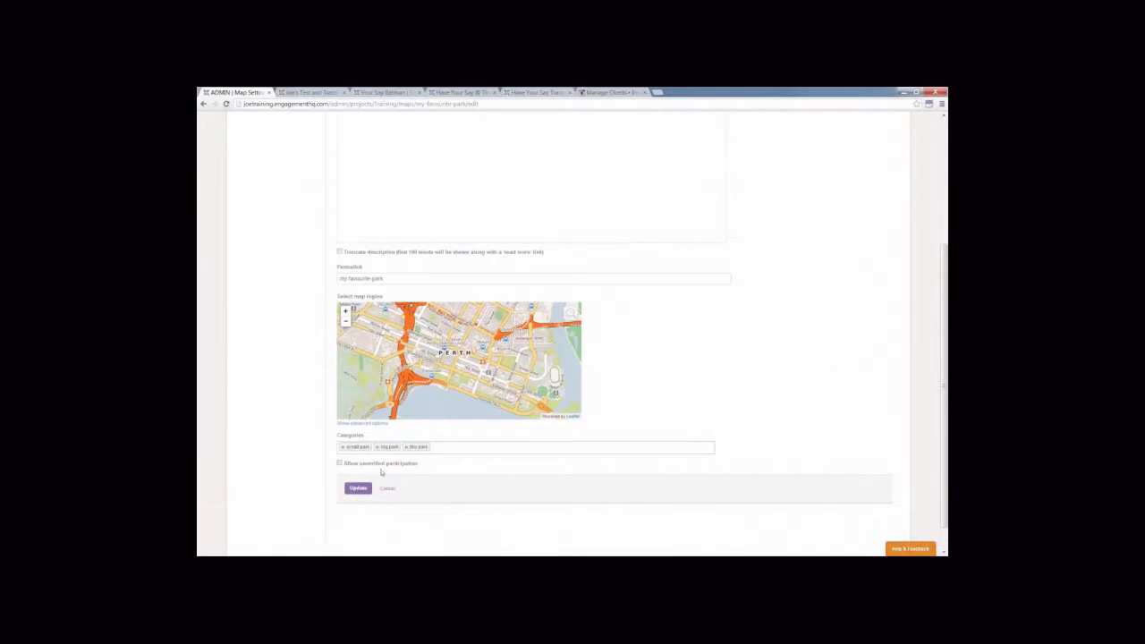
pyautogui.click(364, 492)
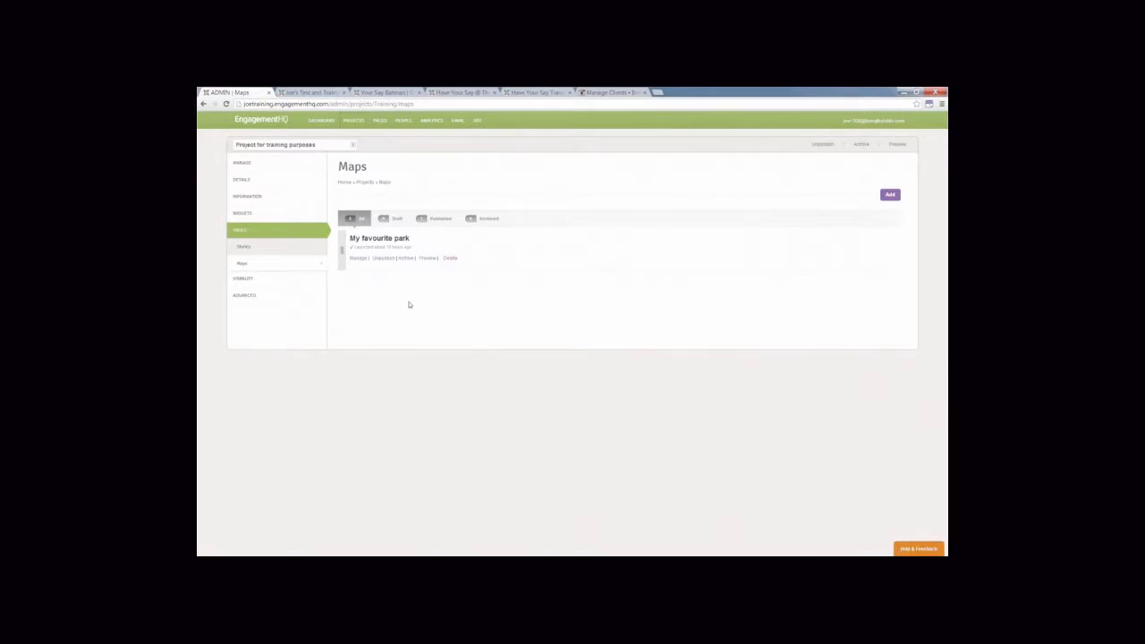
# Reopen the "My favourite park" map for management and show its questions.
pyautogui.click(359, 259)
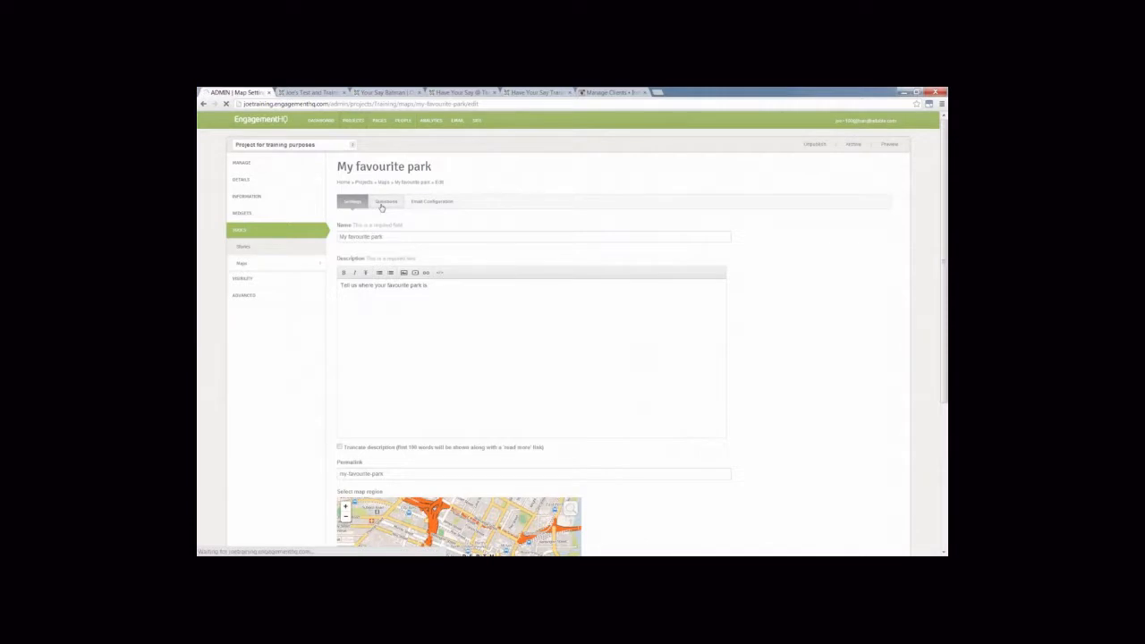
pyautogui.click(382, 204)
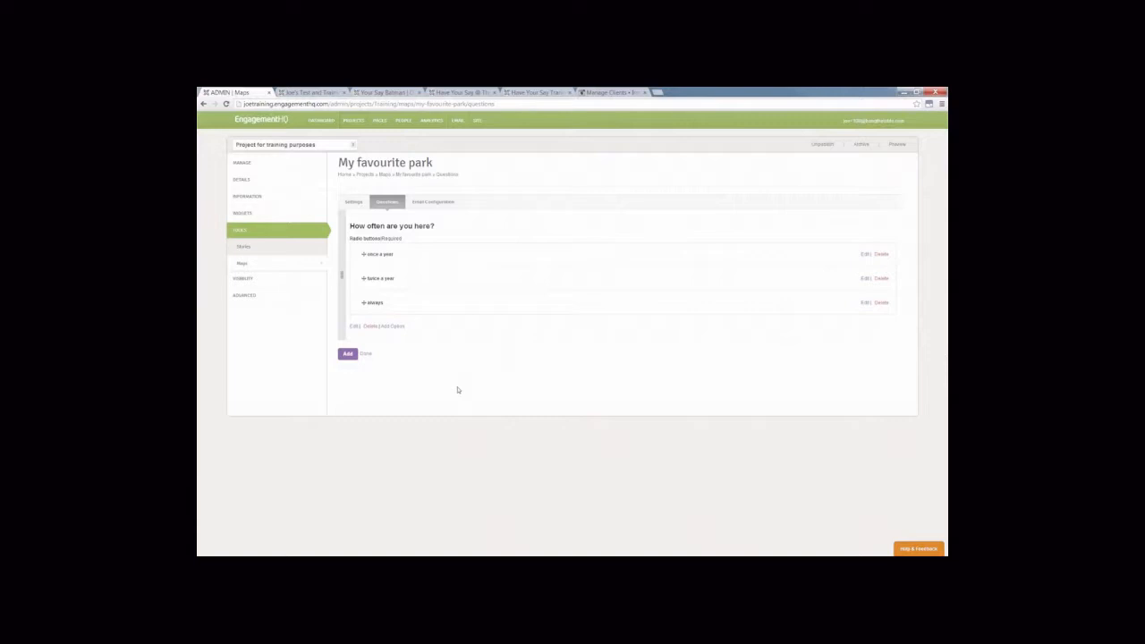
# Open the email configuration of the "My favourite park" map and turn on sending an acknowledgement to the participant.
pyautogui.click(421, 209)
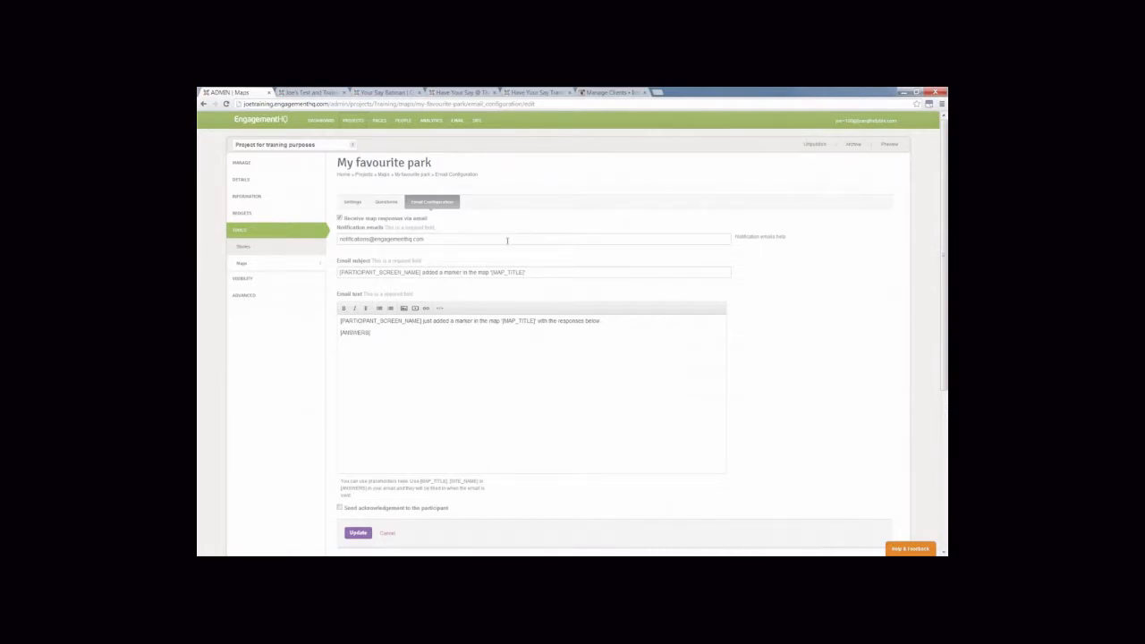
pyautogui.scroll(-2, 393, 287)
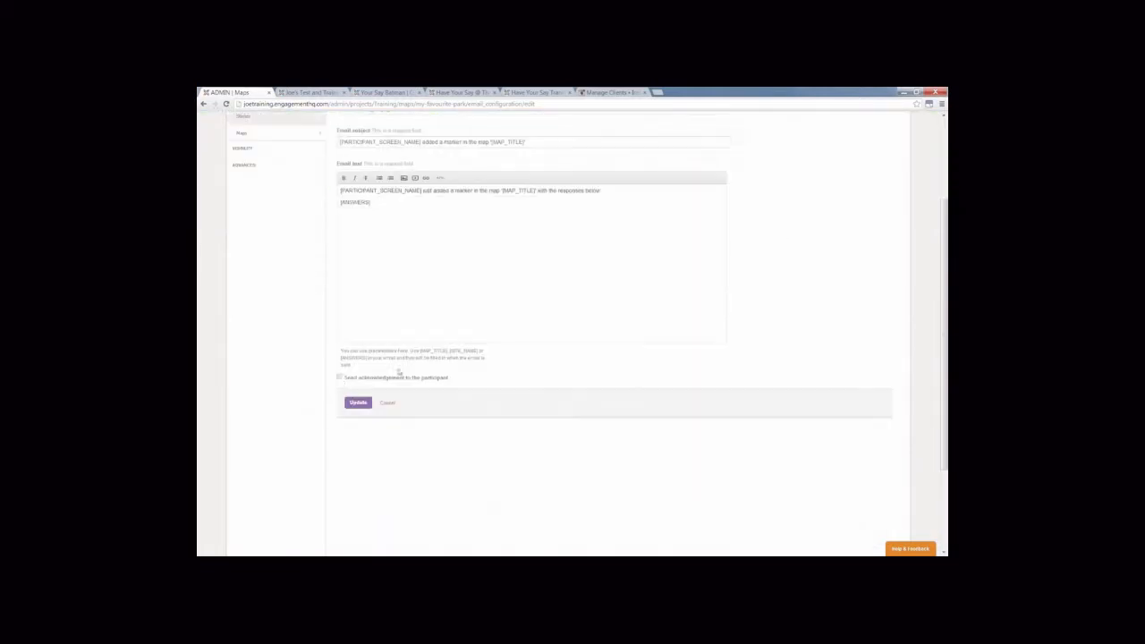
pyautogui.click(340, 377)
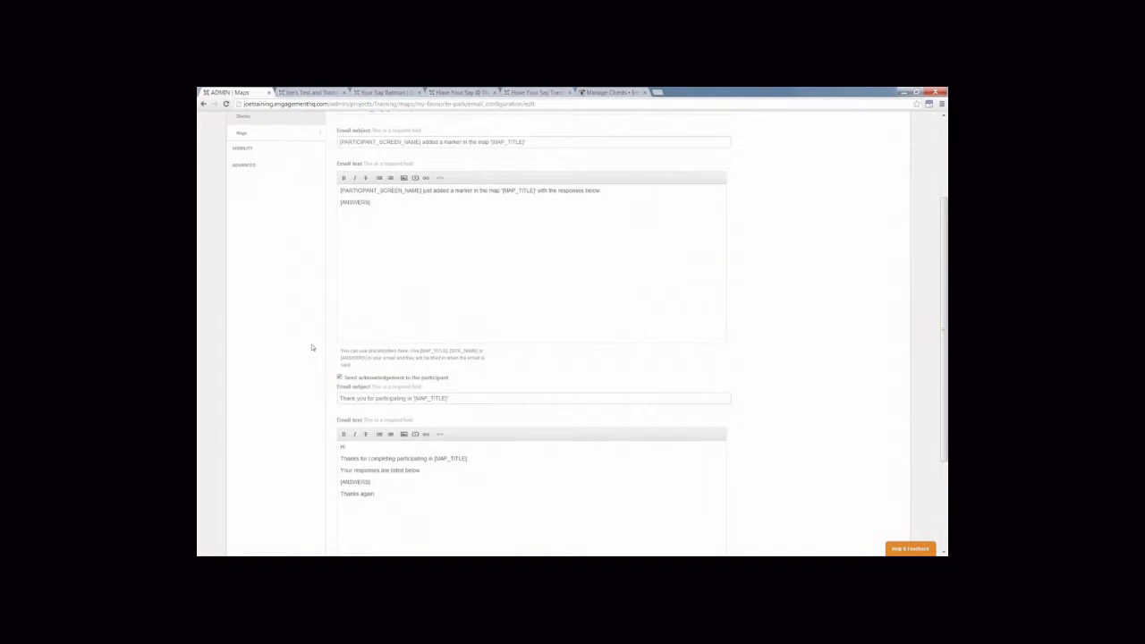
pyautogui.scroll(-1, 313, 347)
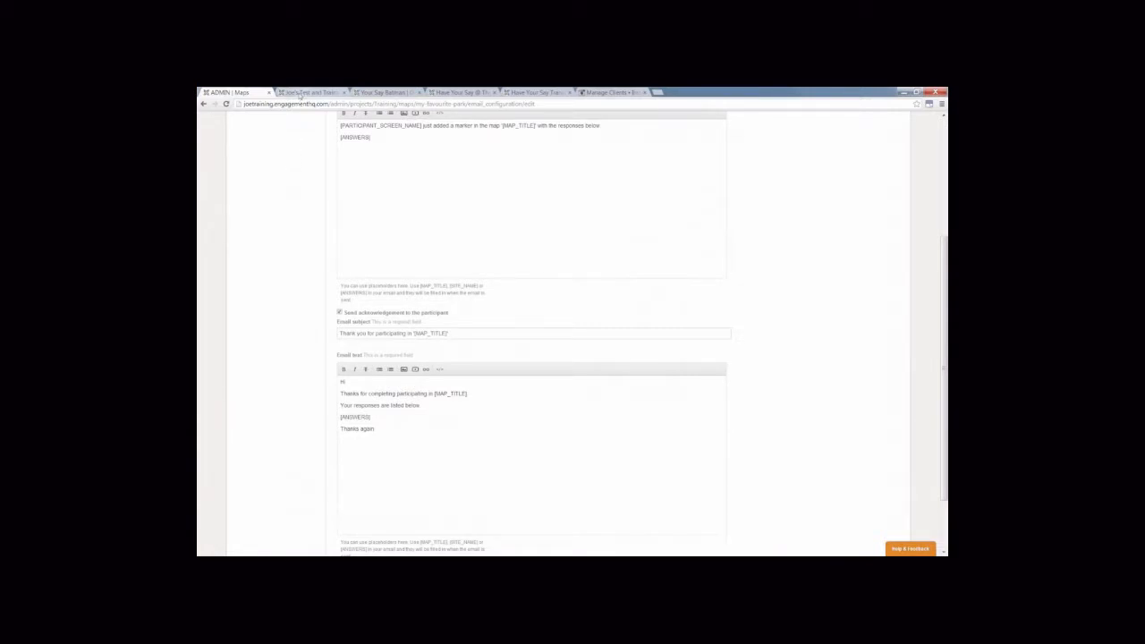
# Switch to the public site, refresh the training project page and open the "My favourite park" map.
pyautogui.click(301, 93)
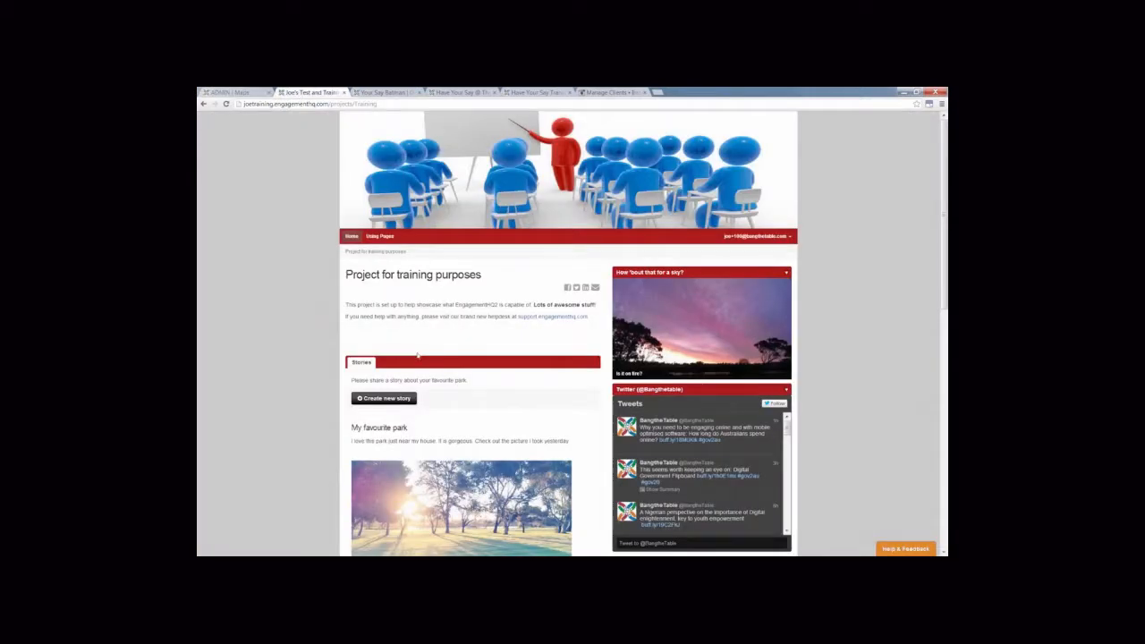
pyautogui.click(226, 104)
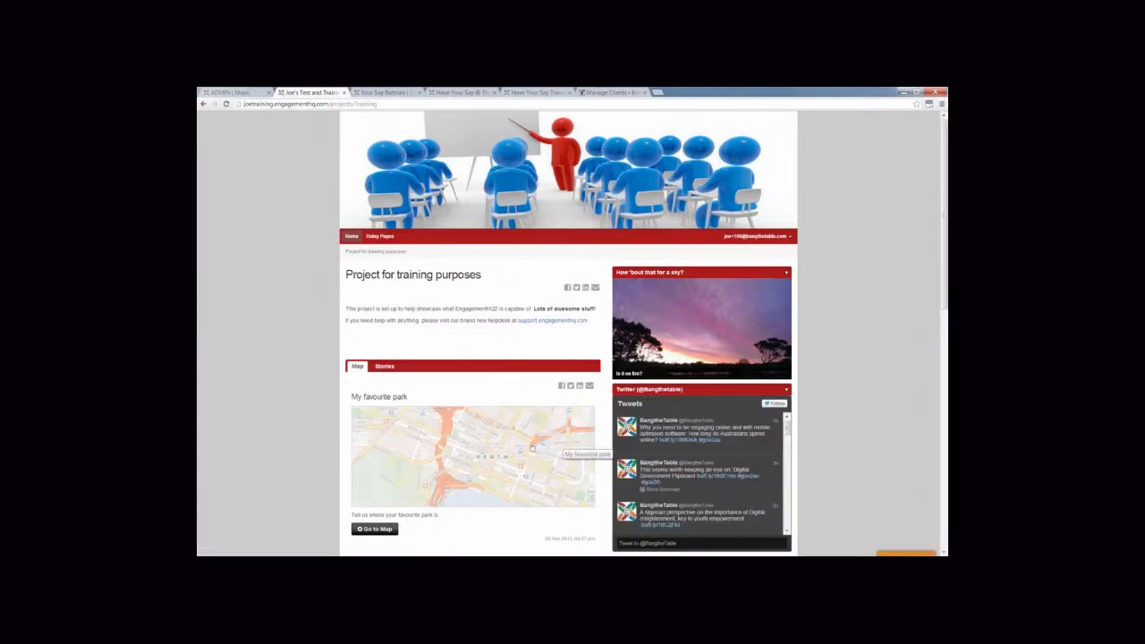
pyautogui.scroll(-1, 538, 480)
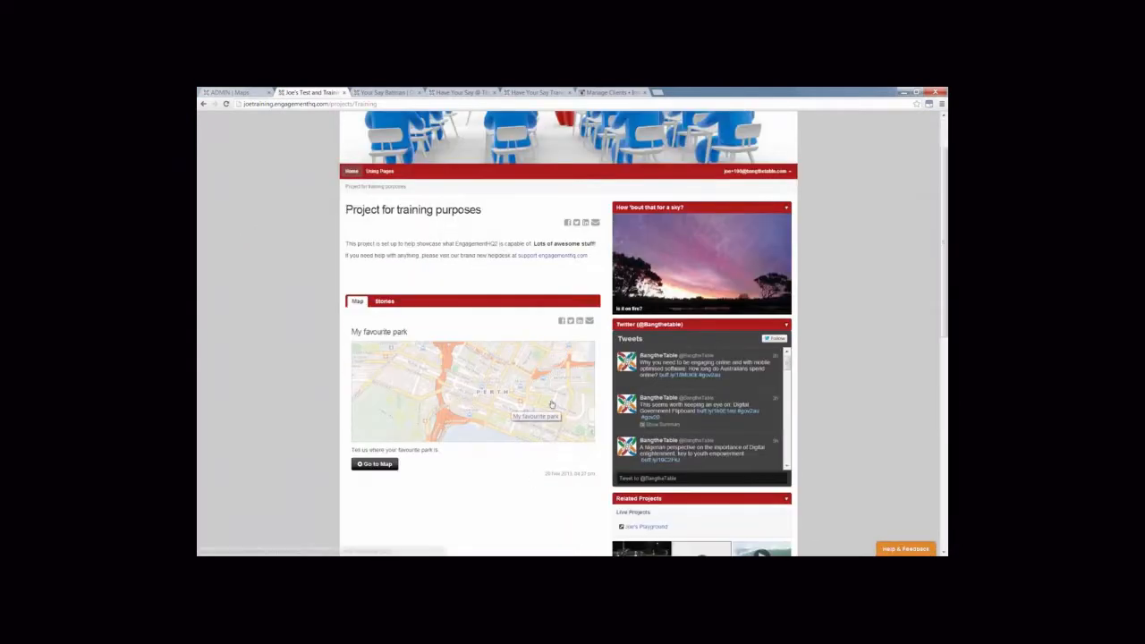
pyautogui.click(390, 464)
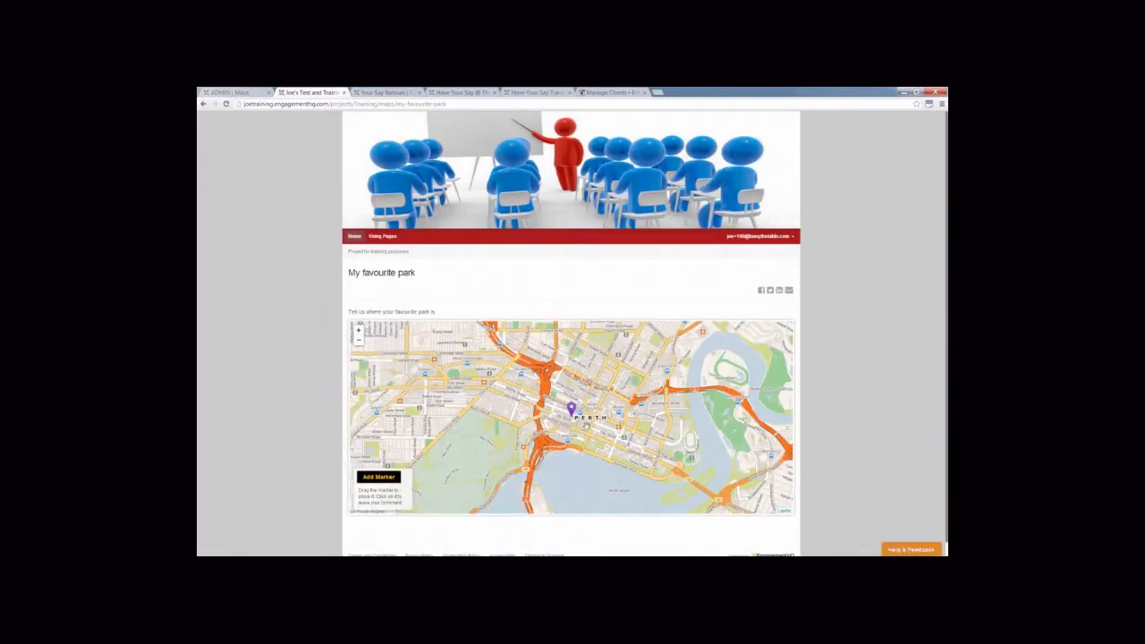
# Place a marker on the large park west of central Perth, review its form's categories and question, and close the form without submitting.
pyautogui.moveTo(565, 413); pyautogui.dragTo(464, 455)
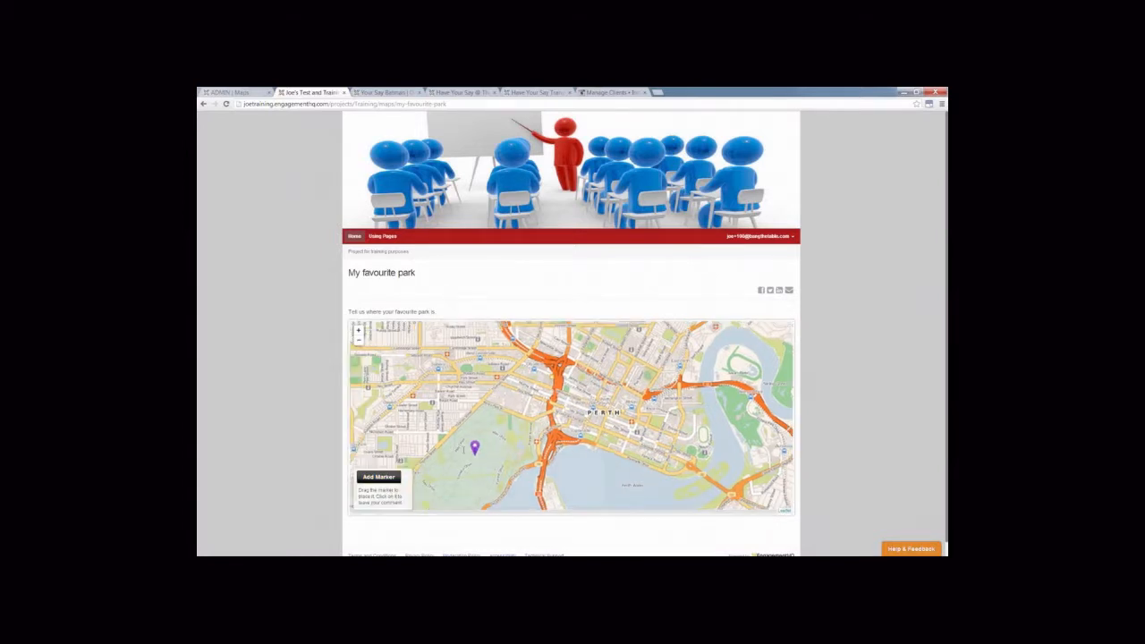
pyautogui.click(475, 447)
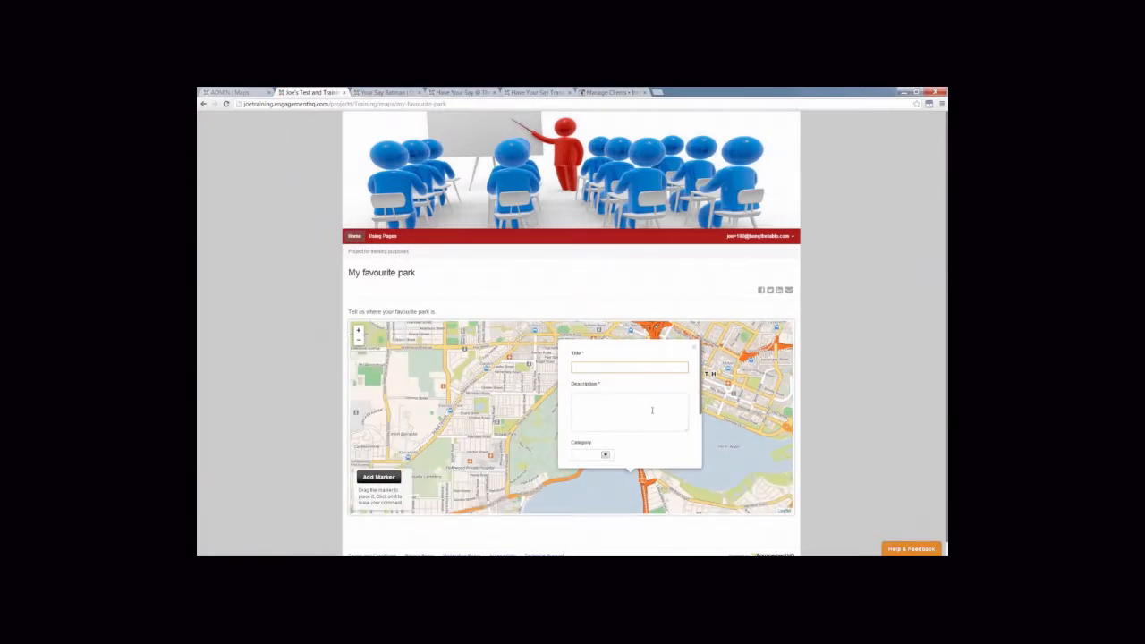
pyautogui.click(609, 456)
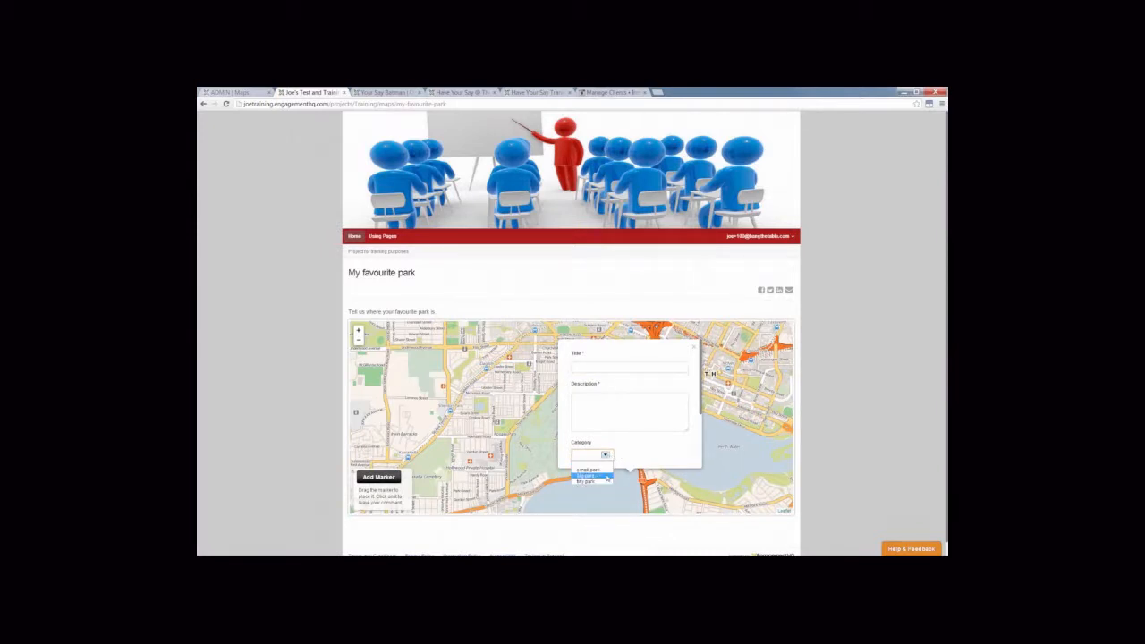
pyautogui.click(647, 454)
pyautogui.scroll(-2, 647, 454)
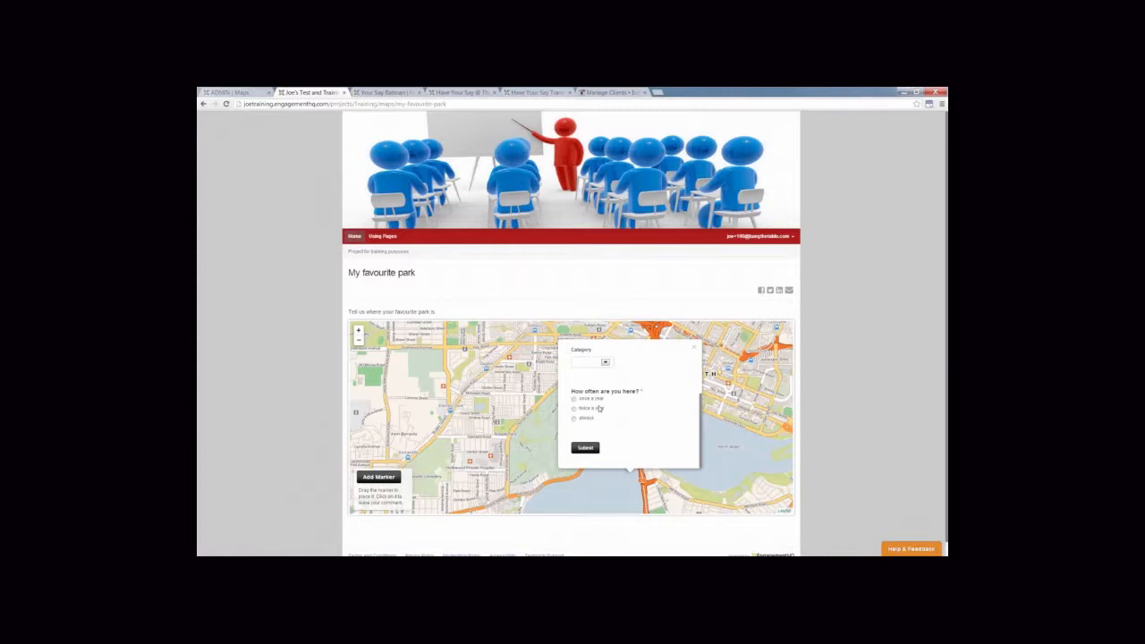
pyautogui.click(694, 348)
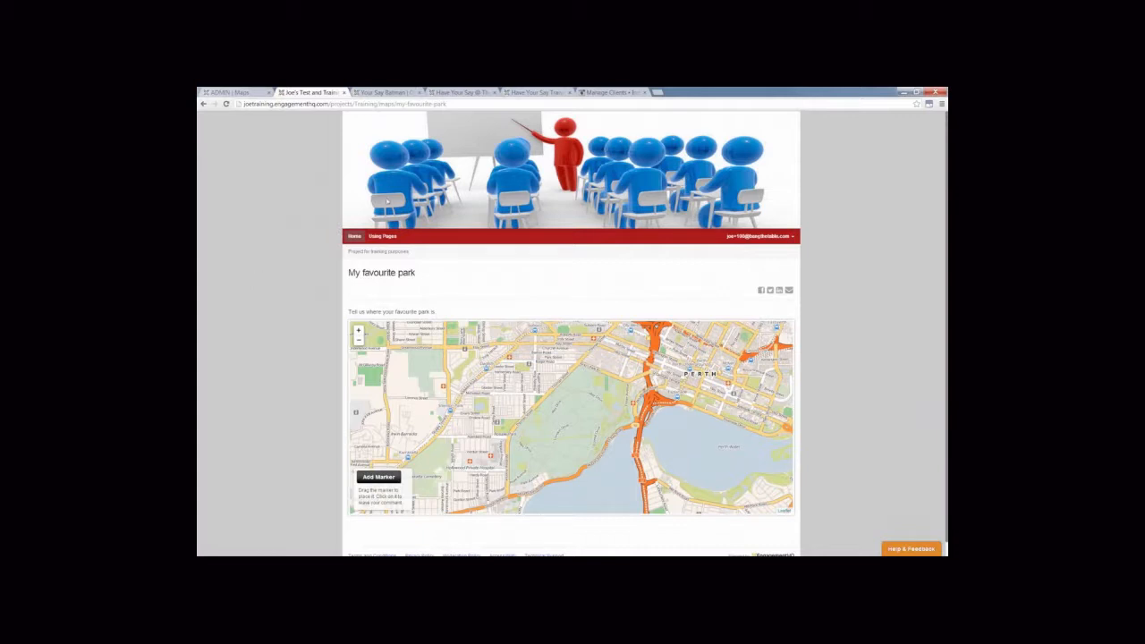
# Switch to the women's hospital "Have Your Say" site and examine the Parenting Kit project page and its submitted stories.
pyautogui.click(468, 93)
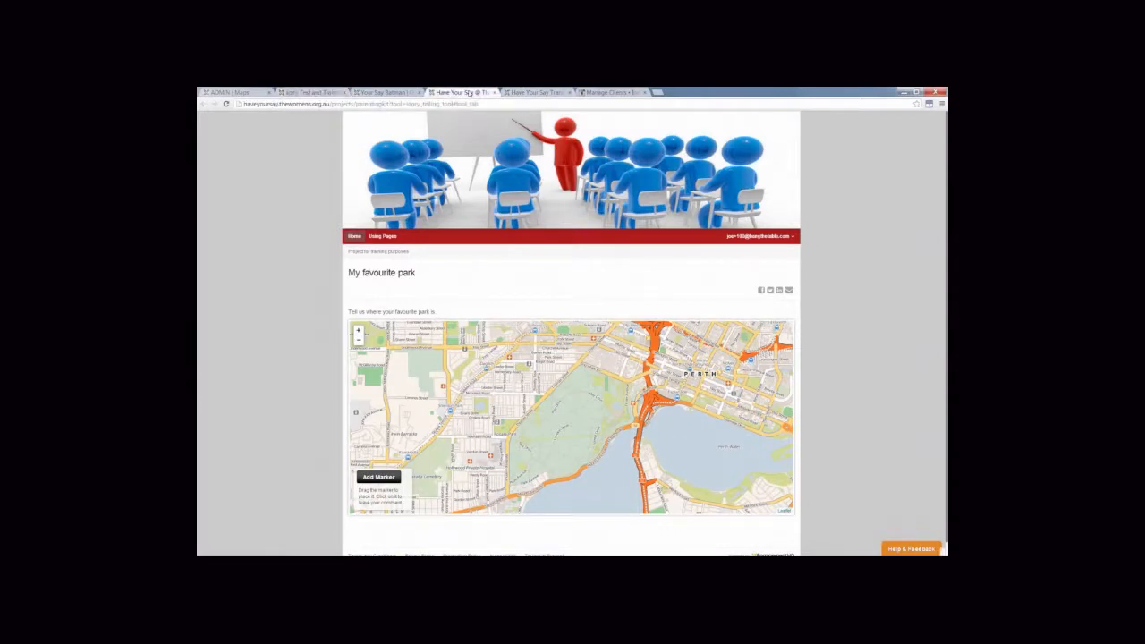
pyautogui.scroll(1, 793, 302)
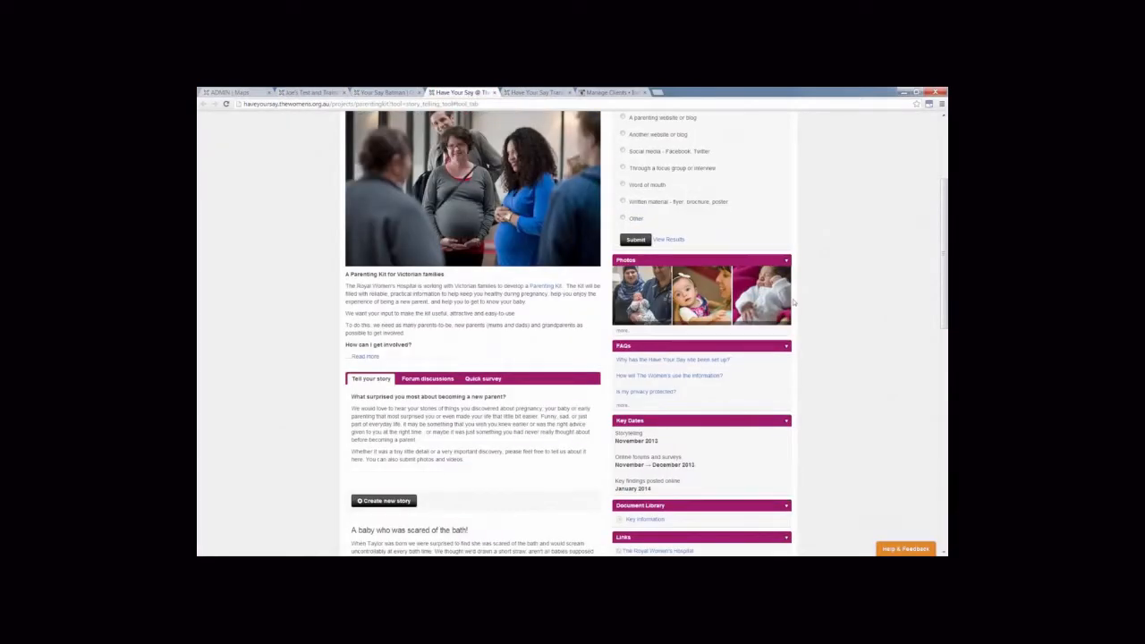
pyautogui.scroll(3, 793, 302)
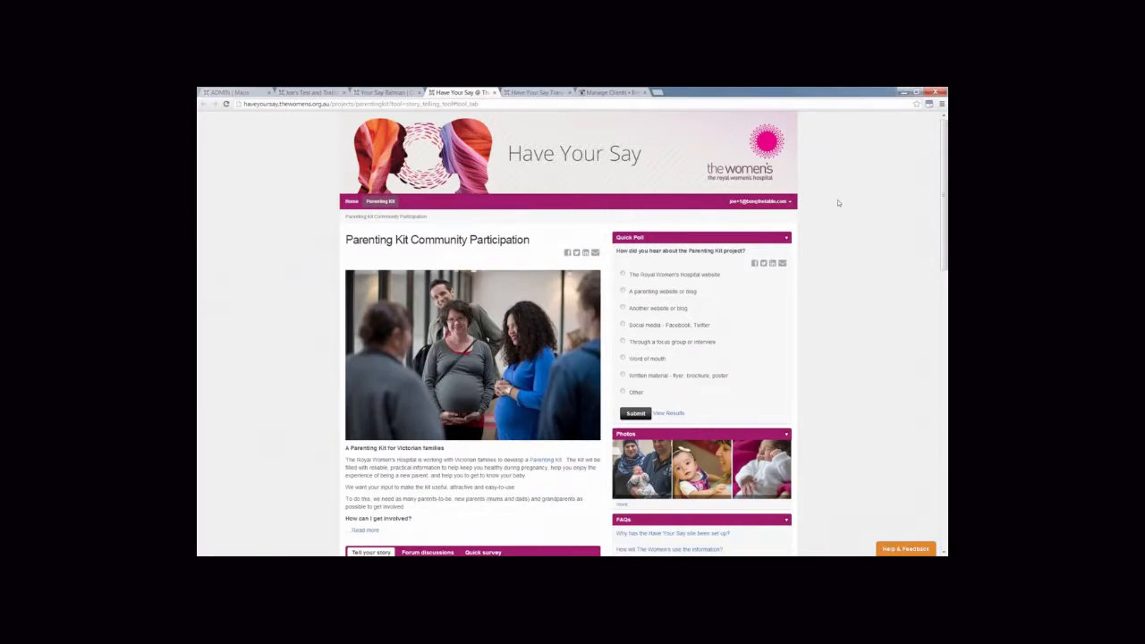
pyautogui.scroll(-3, 838, 203)
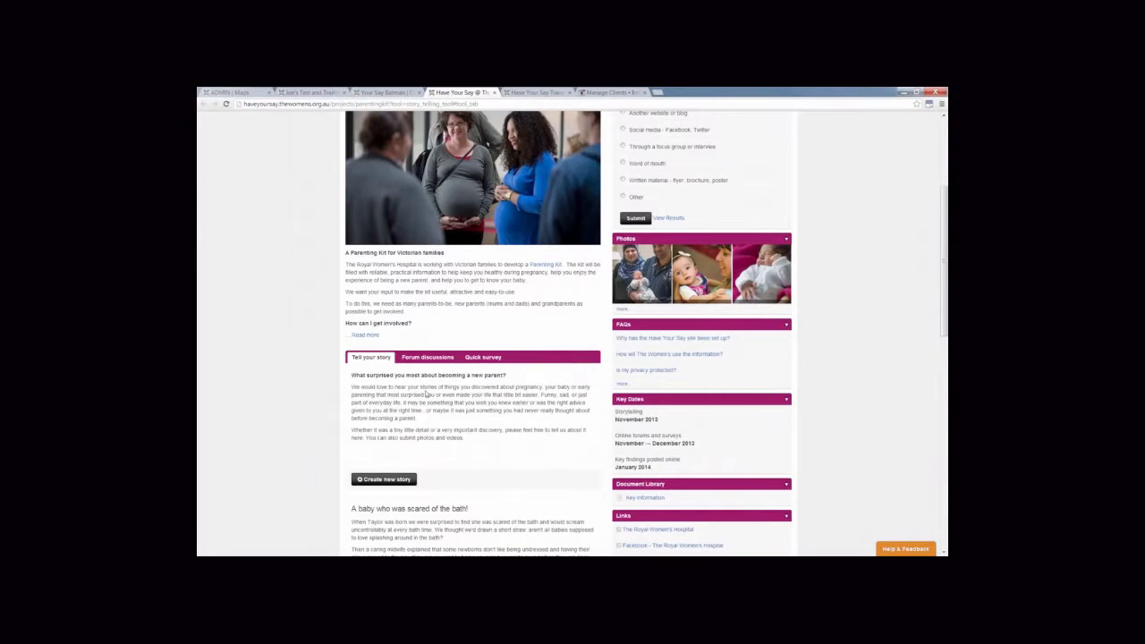
pyautogui.scroll(-10, 426, 394)
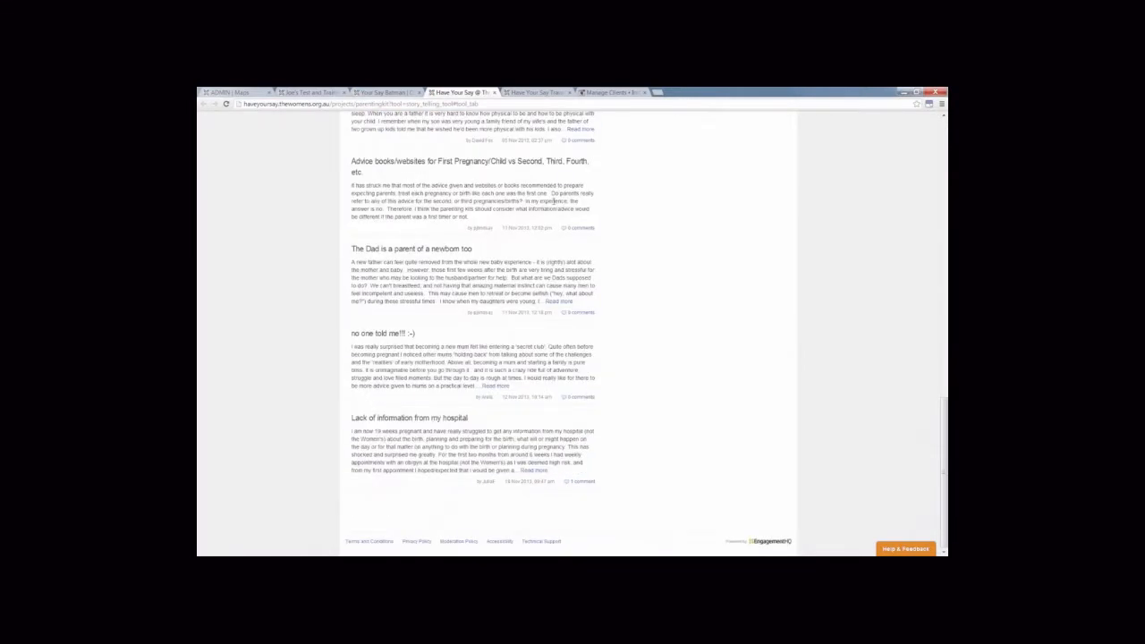
pyautogui.scroll(1, 555, 201)
pyautogui.scroll(3, 559, 203)
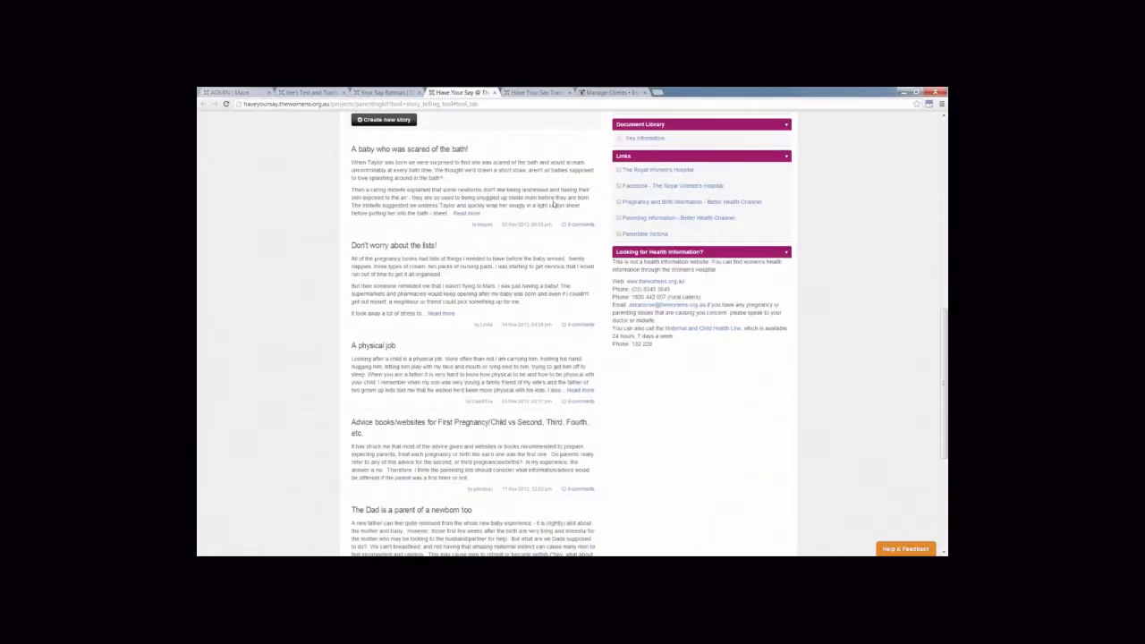
# Expand the story "A baby who was scared of the bath!" to view its full text and photo.
pyautogui.scroll(2, 554, 205)
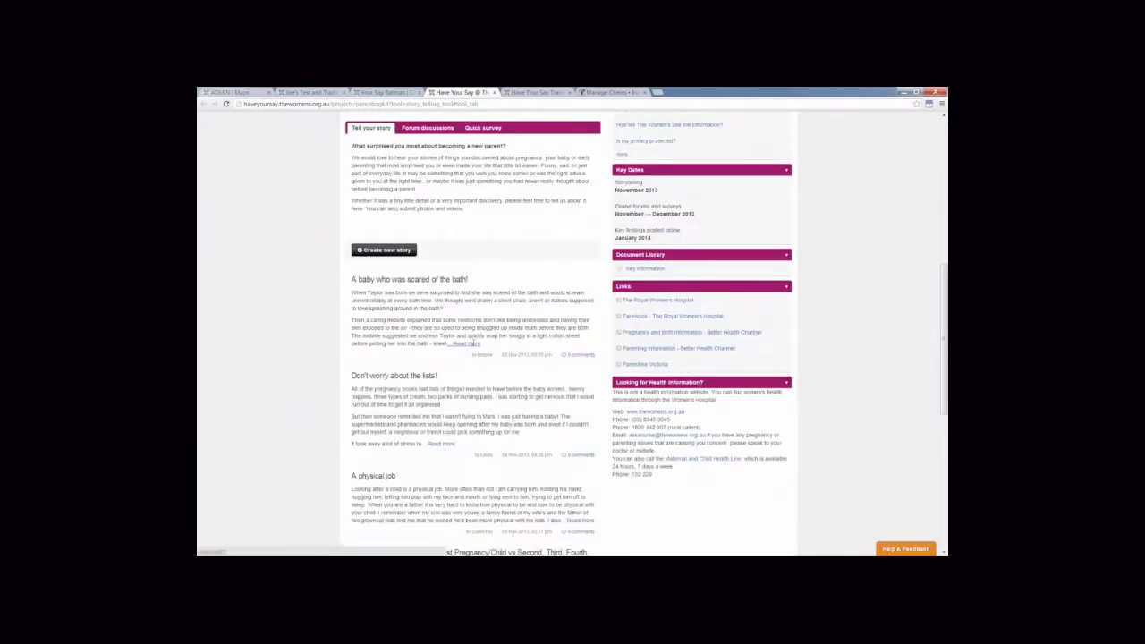
pyautogui.click(466, 344)
pyautogui.scroll(-1, 521, 406)
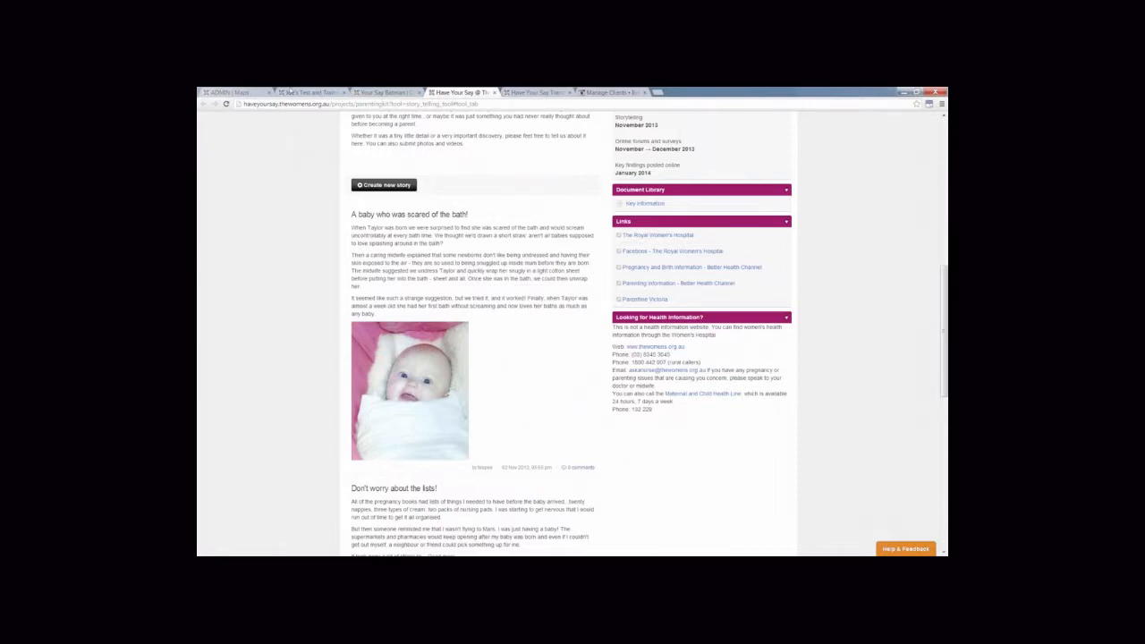
# Return to the admin site and open the Manage page of "Project for training purposes" at its list of tabs.
pyautogui.click(215, 92)
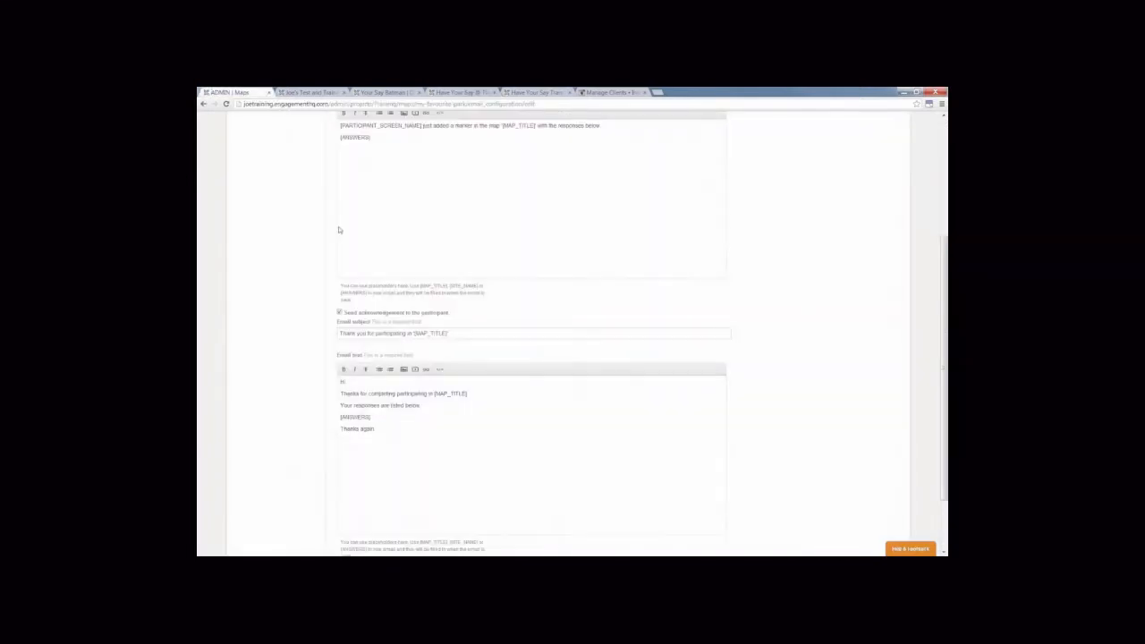
pyautogui.scroll(1, 339, 230)
pyautogui.scroll(2, 339, 230)
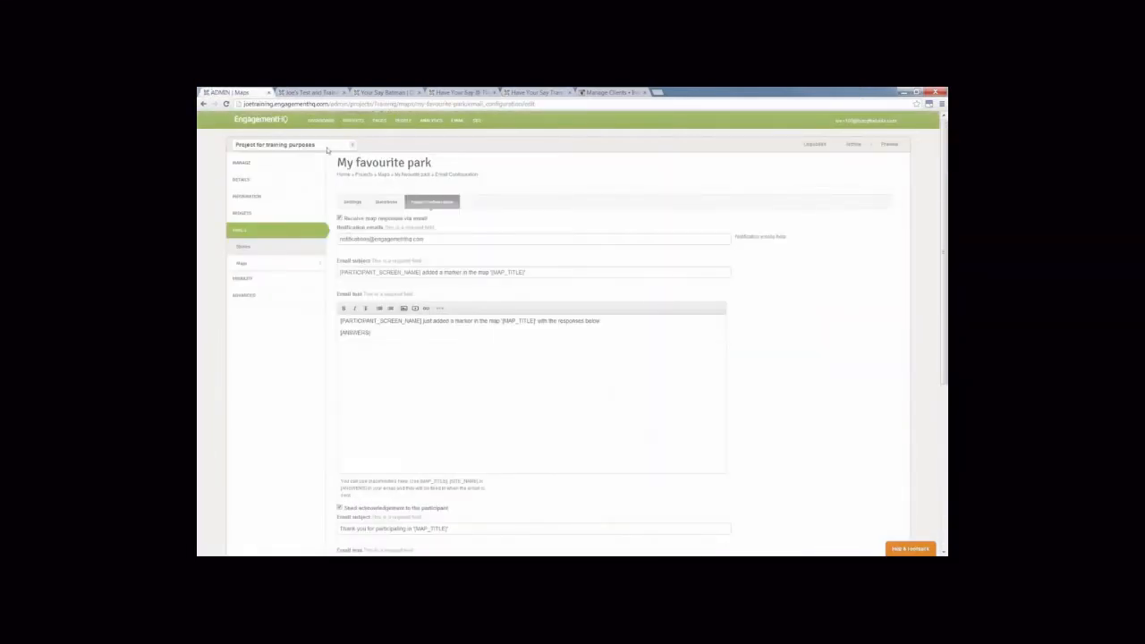
pyautogui.click(256, 165)
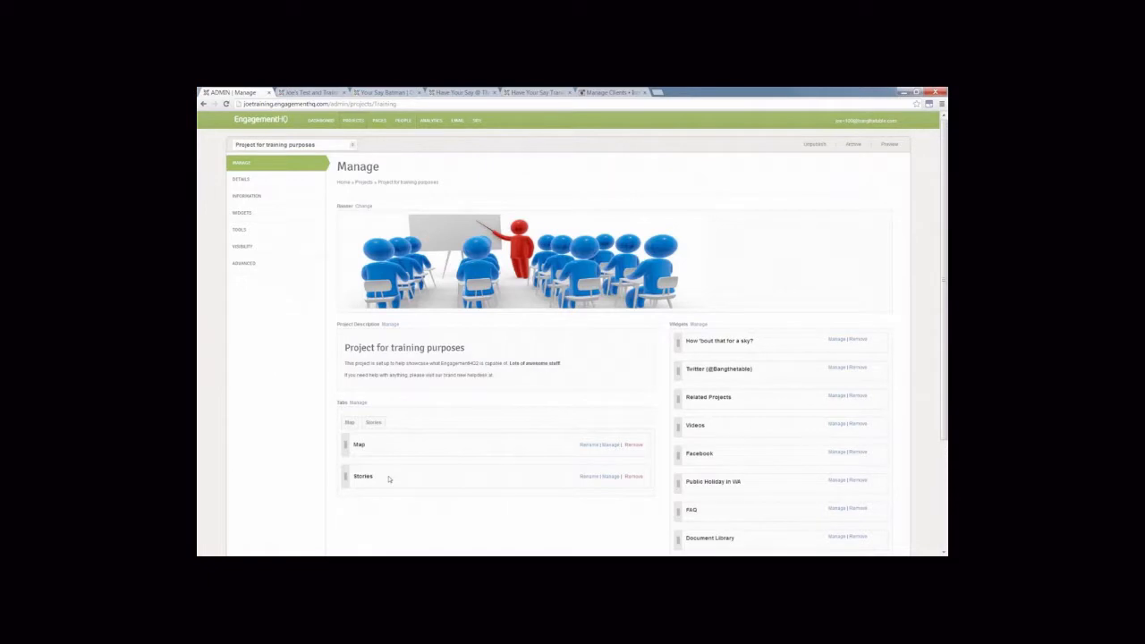
pyautogui.scroll(-1, 389, 478)
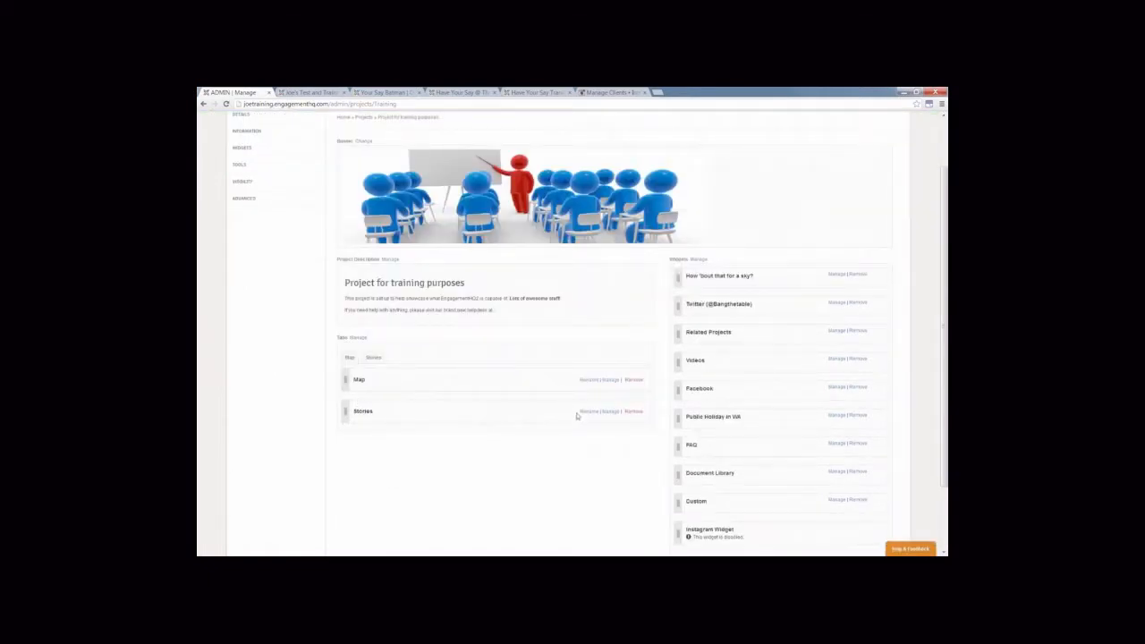
# Switch back to the Parenting Kit page and examine its "Tell your story" introduction and tool tabs.
pyautogui.click(443, 92)
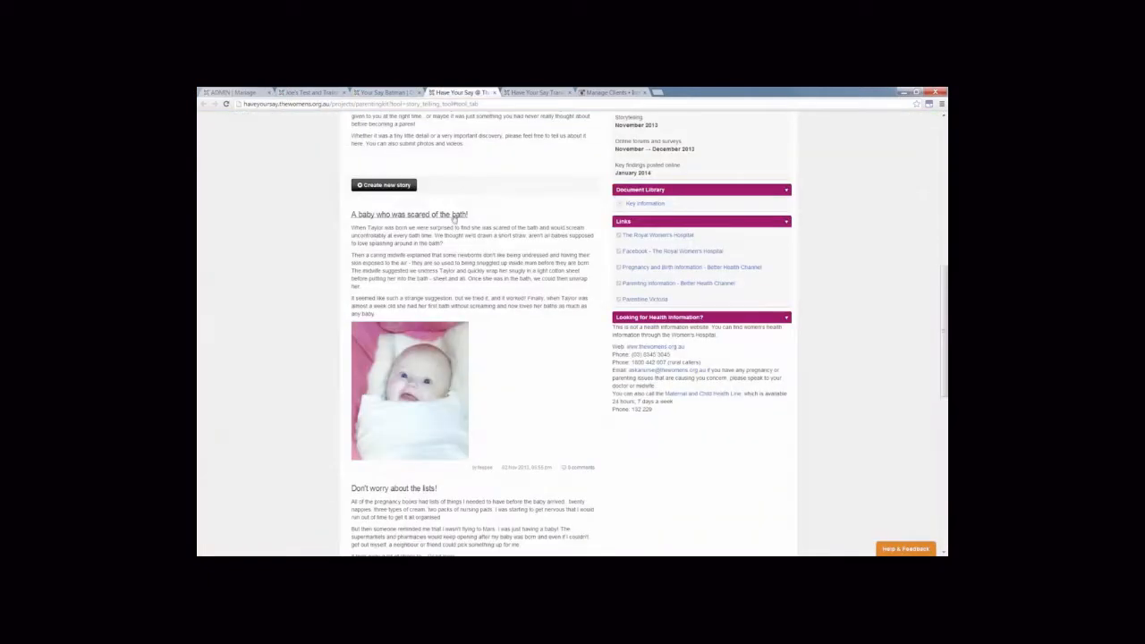
pyautogui.scroll(1, 454, 220)
pyautogui.scroll(1, 453, 220)
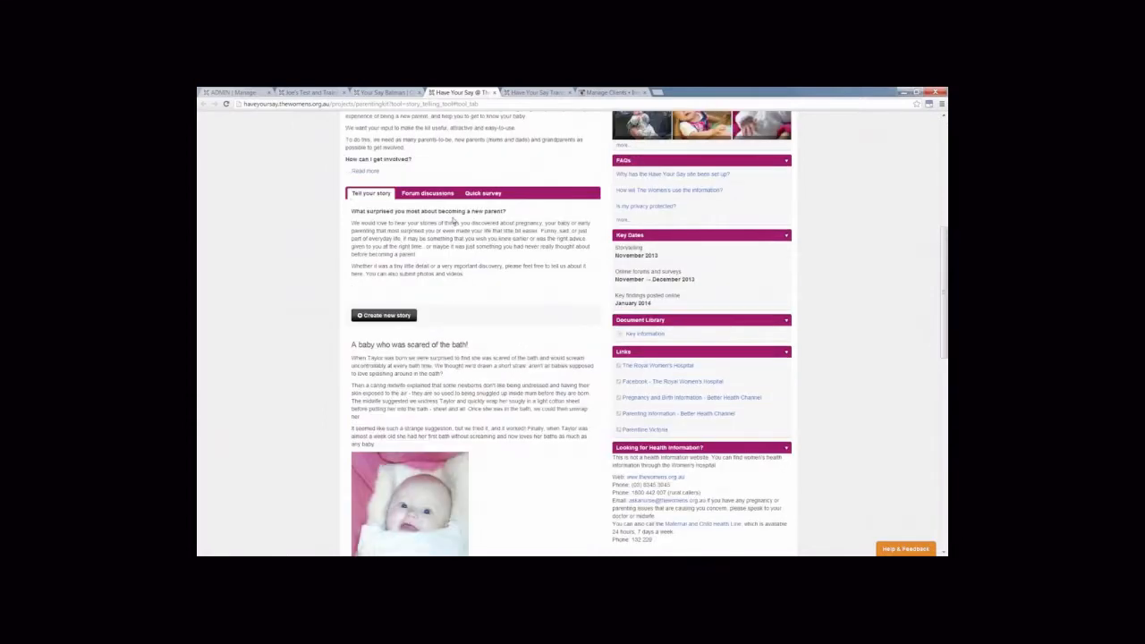
pyautogui.scroll(1, 453, 221)
pyautogui.scroll(1, 589, 252)
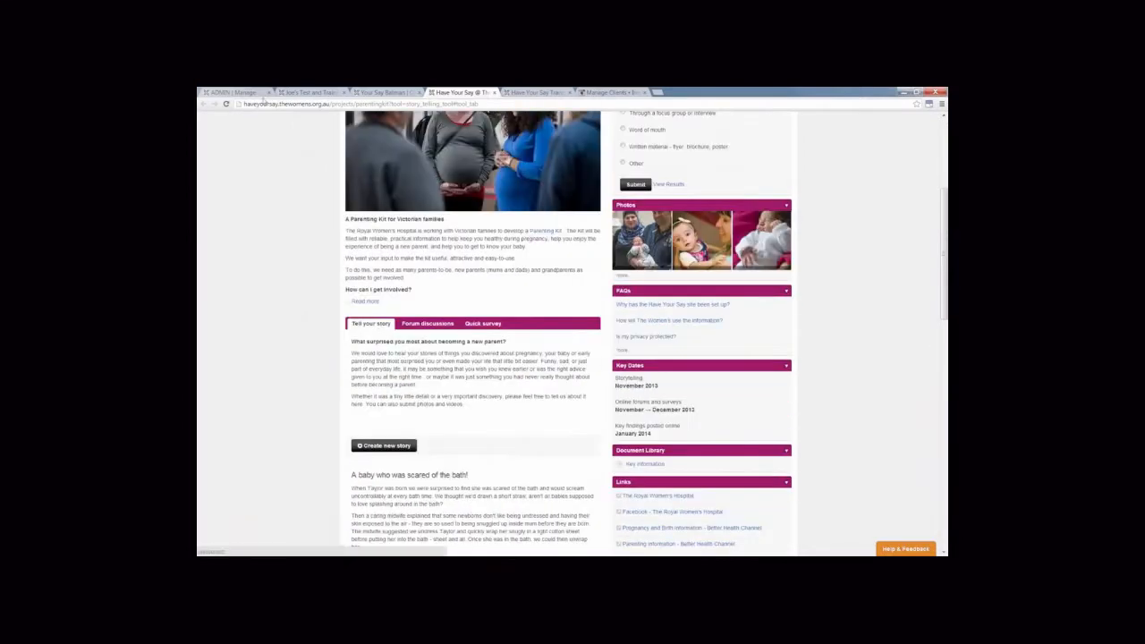
# Return to the admin site, open the training project's Stories tool for management and show its configuration settings.
pyautogui.click(254, 94)
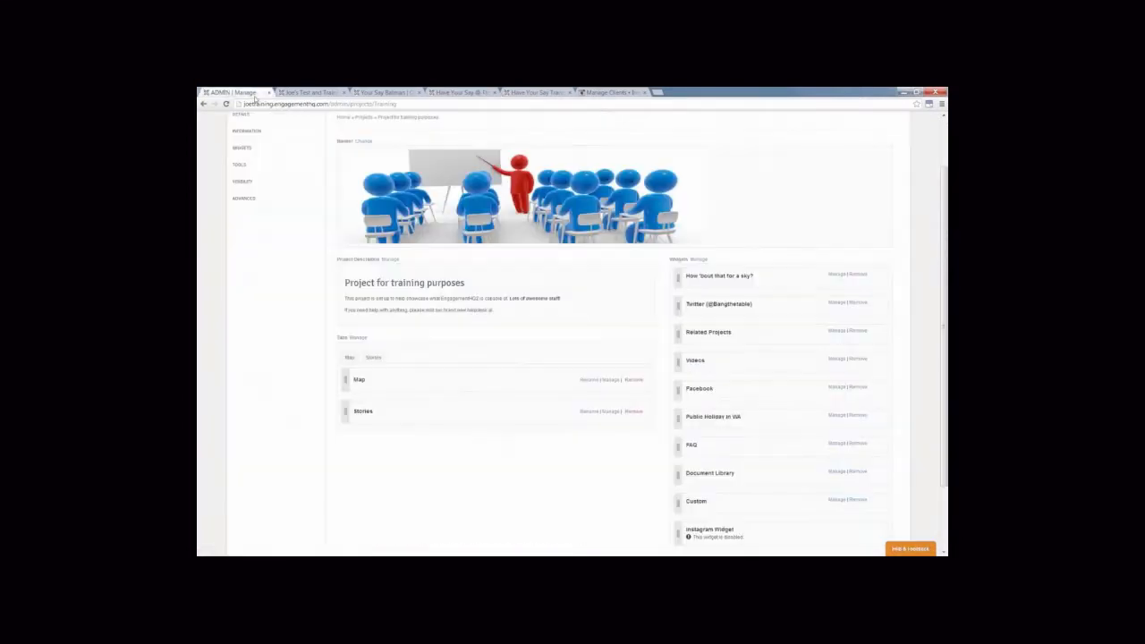
pyautogui.click(612, 412)
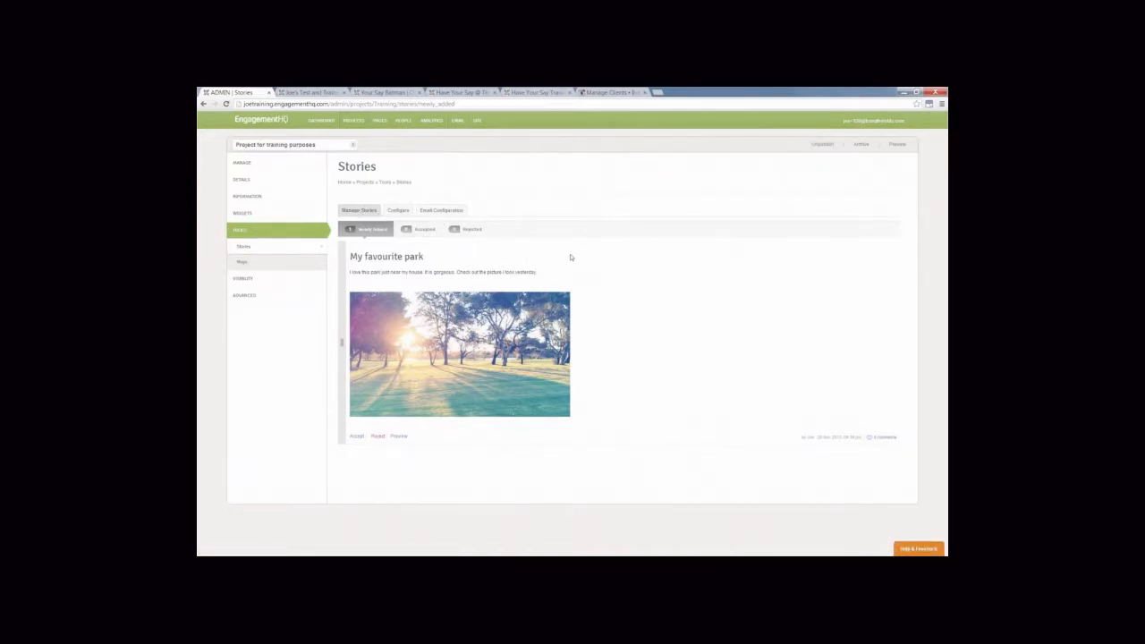
pyautogui.click(399, 213)
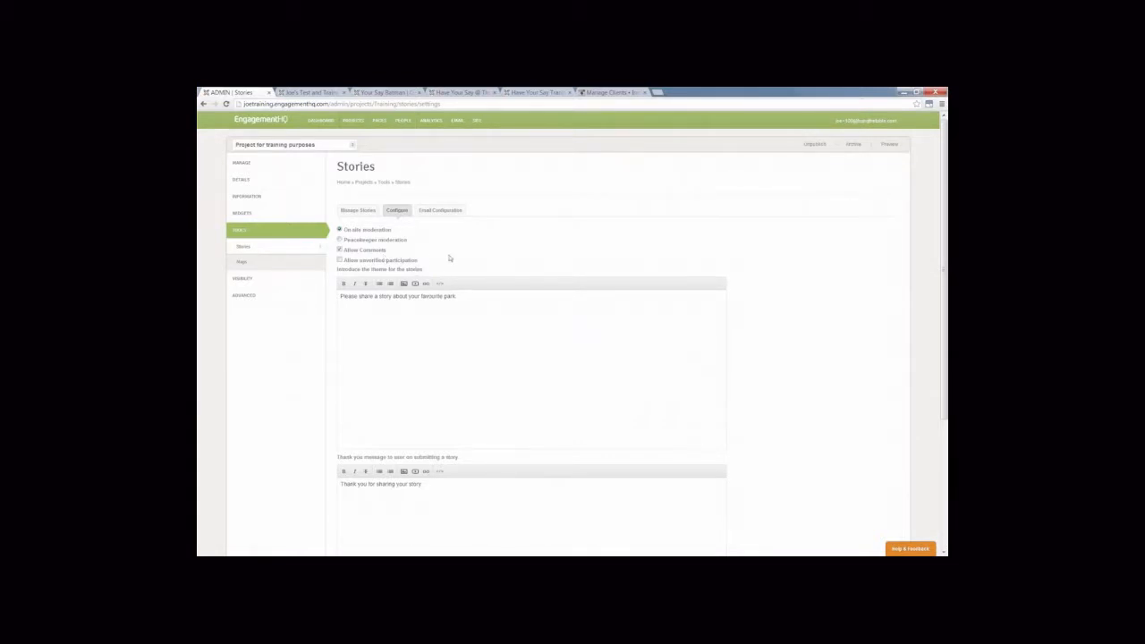
# Switch to the Parenting Kit page and examine how comments appear beneath the published stories.
pyautogui.click(465, 93)
pyautogui.scroll(-1, 456, 304)
pyautogui.scroll(-3, 454, 305)
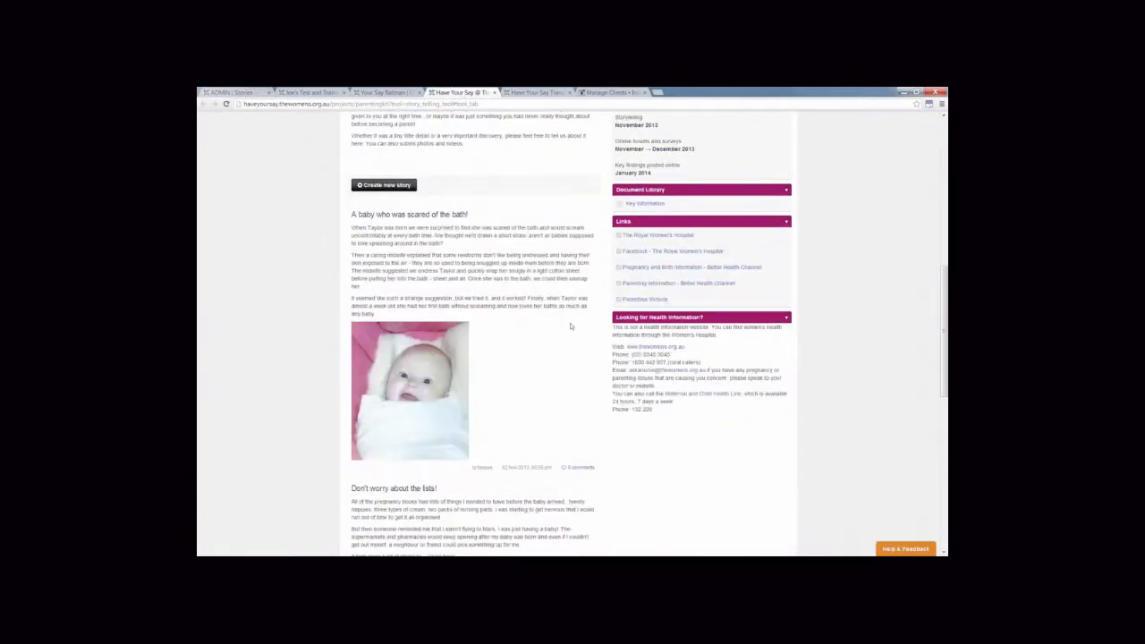
pyautogui.scroll(-1, 570, 371)
pyautogui.scroll(-2, 569, 417)
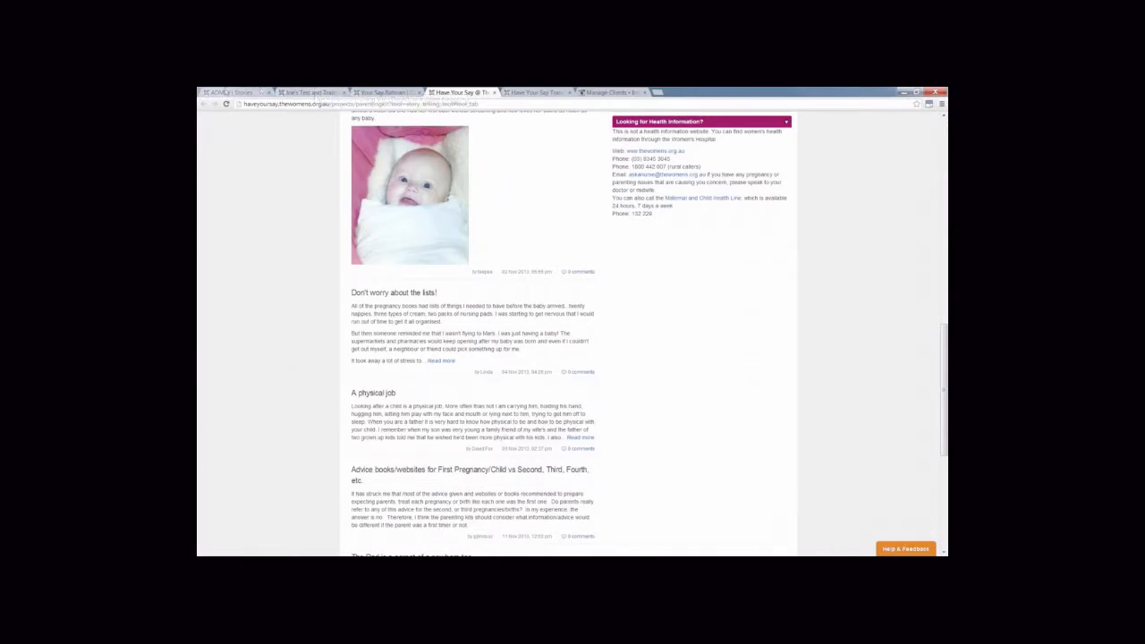
# Go back to the Stories configuration in the admin site and review the theme introduction and thank-you message.
pyautogui.click(226, 92)
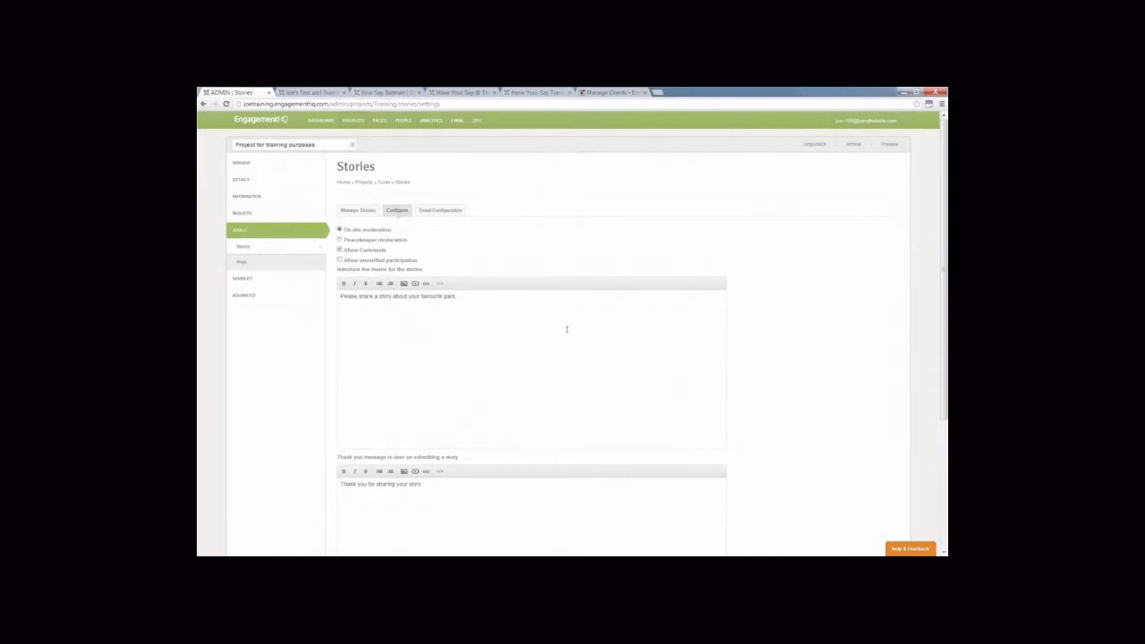
pyautogui.scroll(-1, 567, 329)
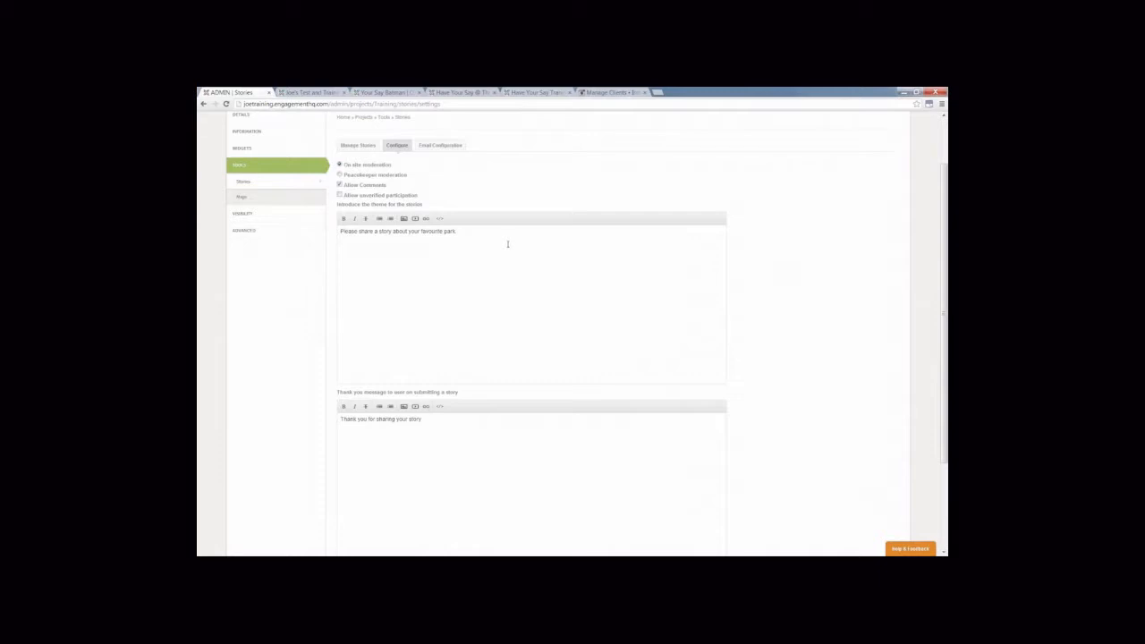
# Read the thank-you message sent on submitting a story in the Stories configuration.
pyautogui.scroll(-3, 509, 245)
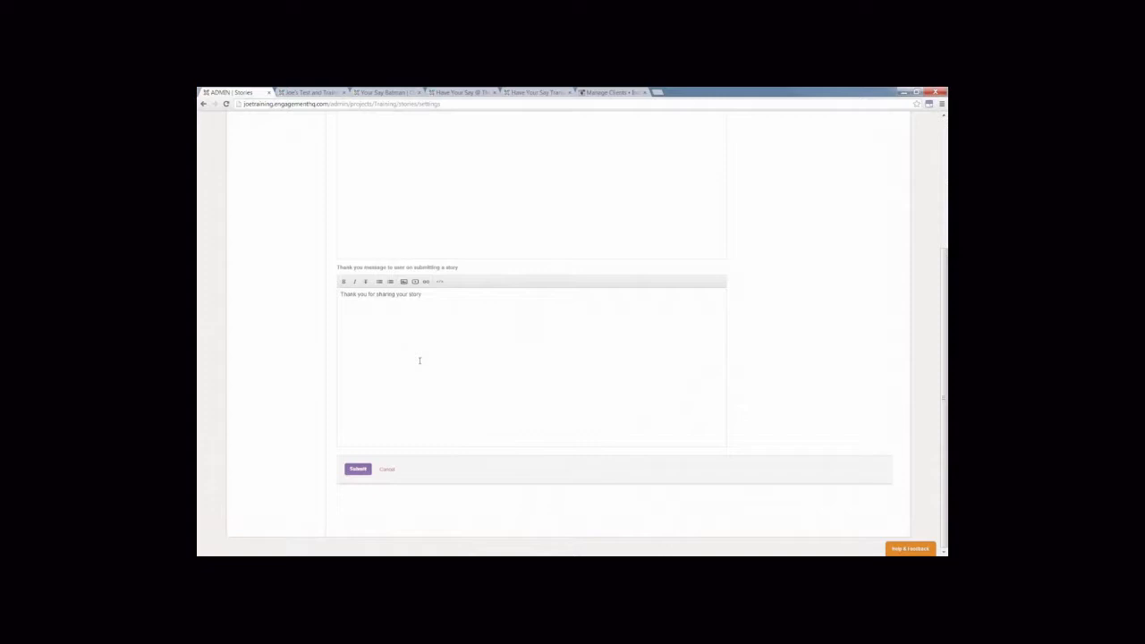
pyautogui.moveTo(433, 298); pyautogui.dragTo(338, 295)
pyautogui.scroll(3, 358, 325)
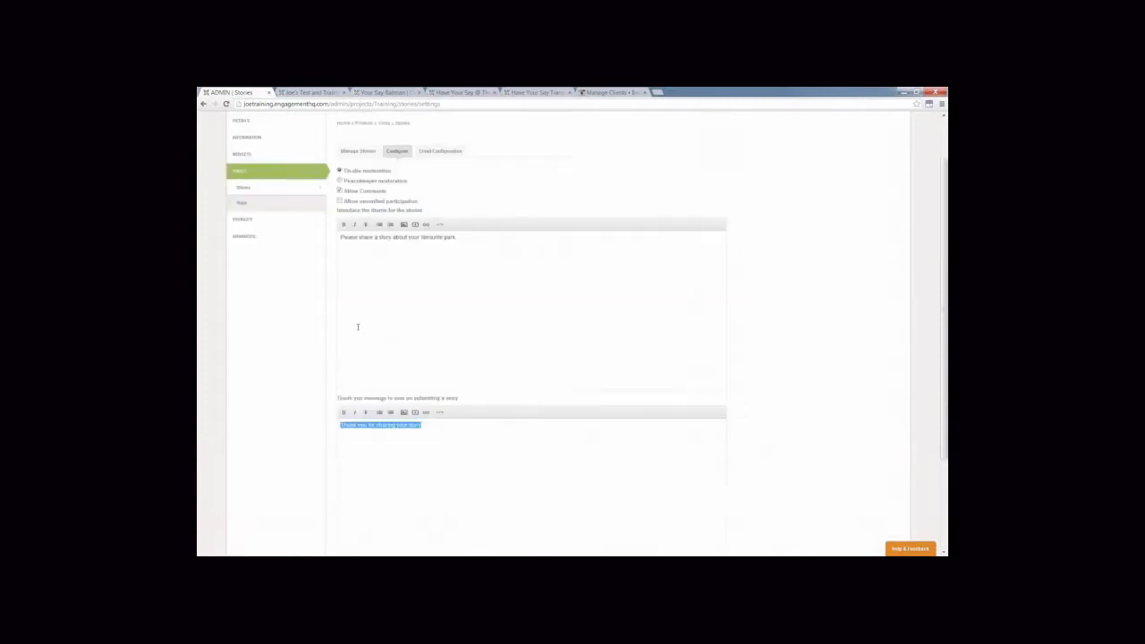
# Review the Stories email templates for the admin notification, the story acceptance notice and the acknowledgement to registered users.
pyautogui.click(445, 215)
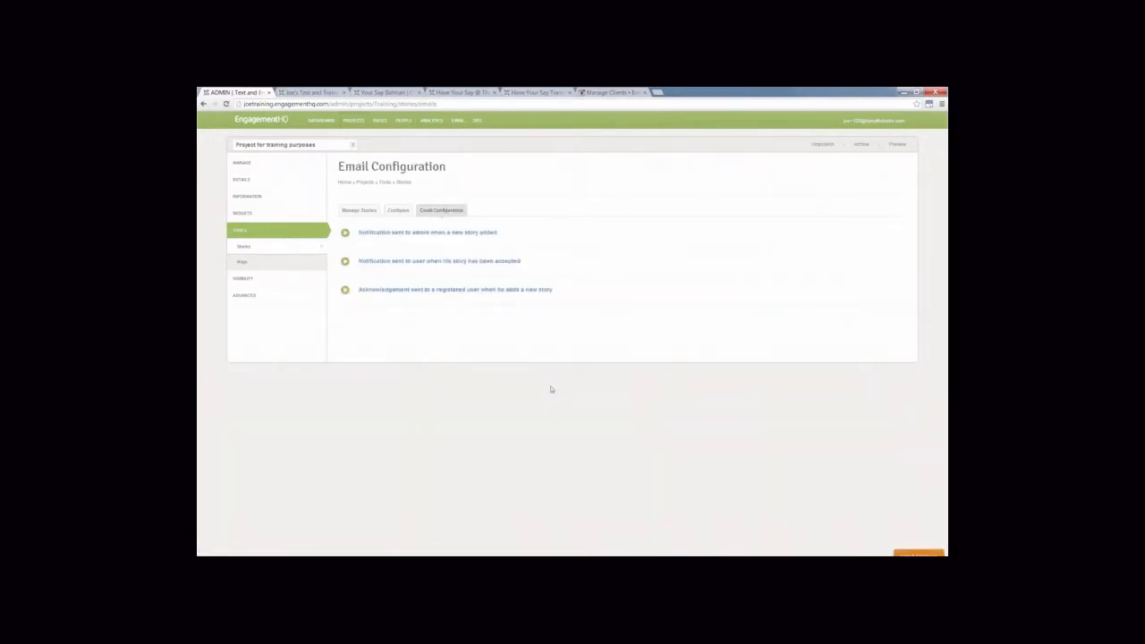
pyautogui.click(489, 233)
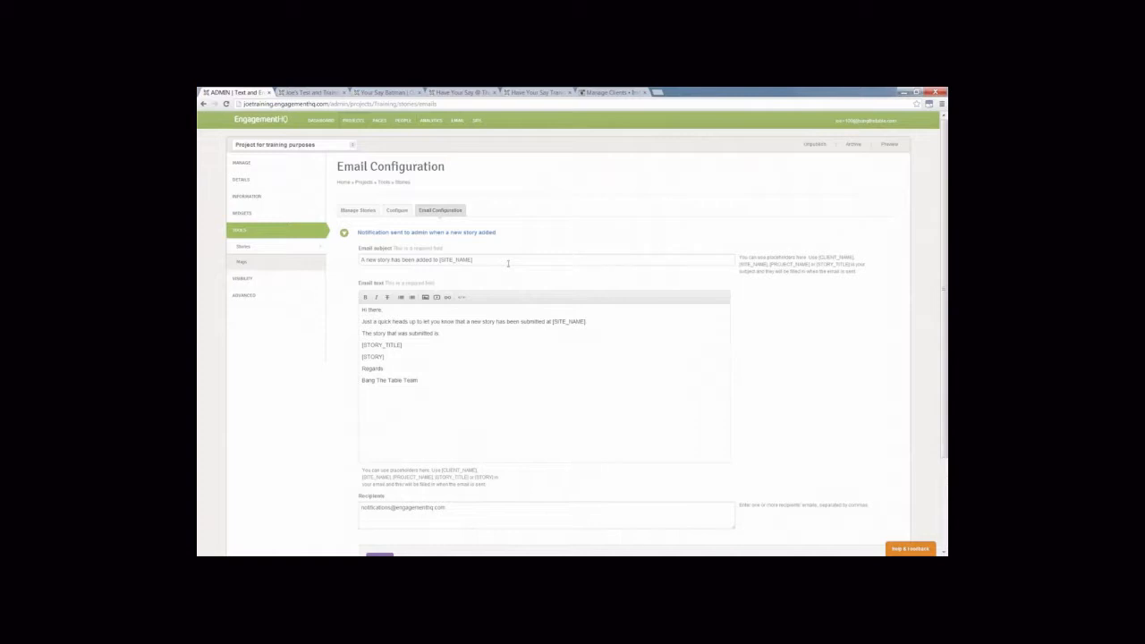
pyautogui.scroll(-1, 508, 263)
pyautogui.scroll(-1, 507, 263)
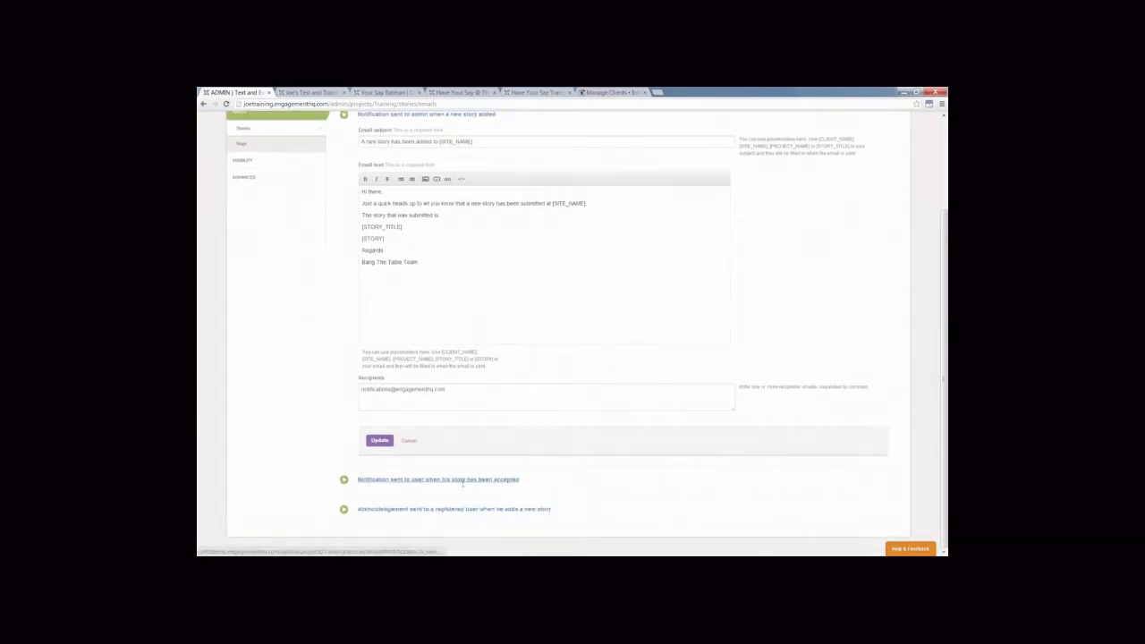
pyautogui.click(462, 481)
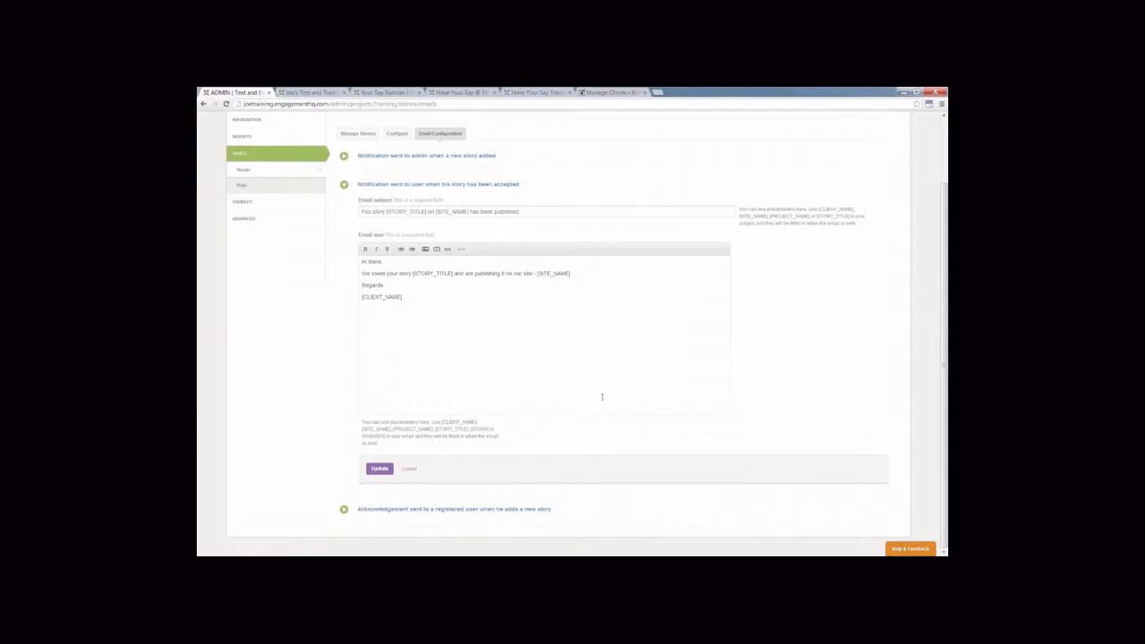
pyautogui.click(526, 511)
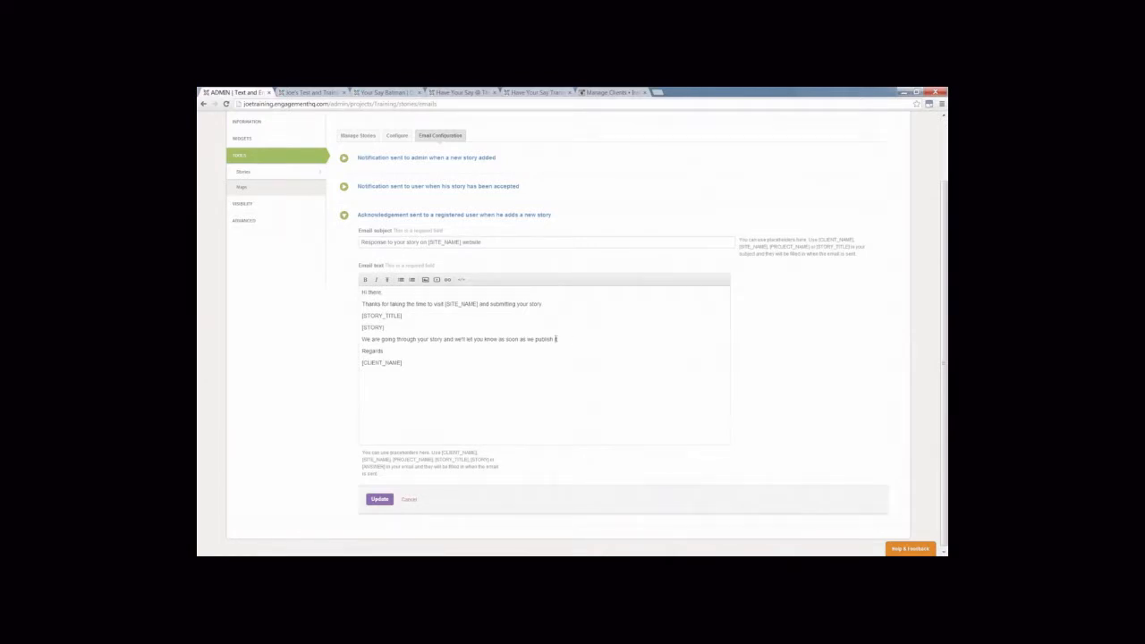
pyautogui.moveTo(556, 339); pyautogui.dragTo(353, 333)
pyautogui.click(617, 373)
pyautogui.scroll(2, 795, 384)
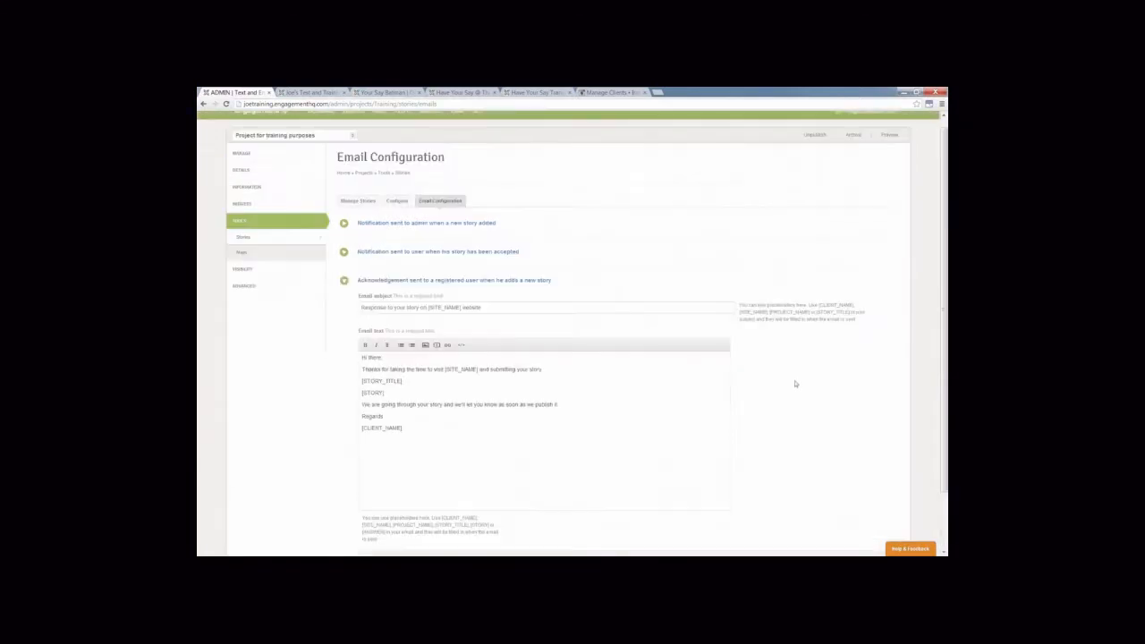
# Accept the newly added story "My favourite park" and show the list of accepted stories.
pyautogui.click(361, 211)
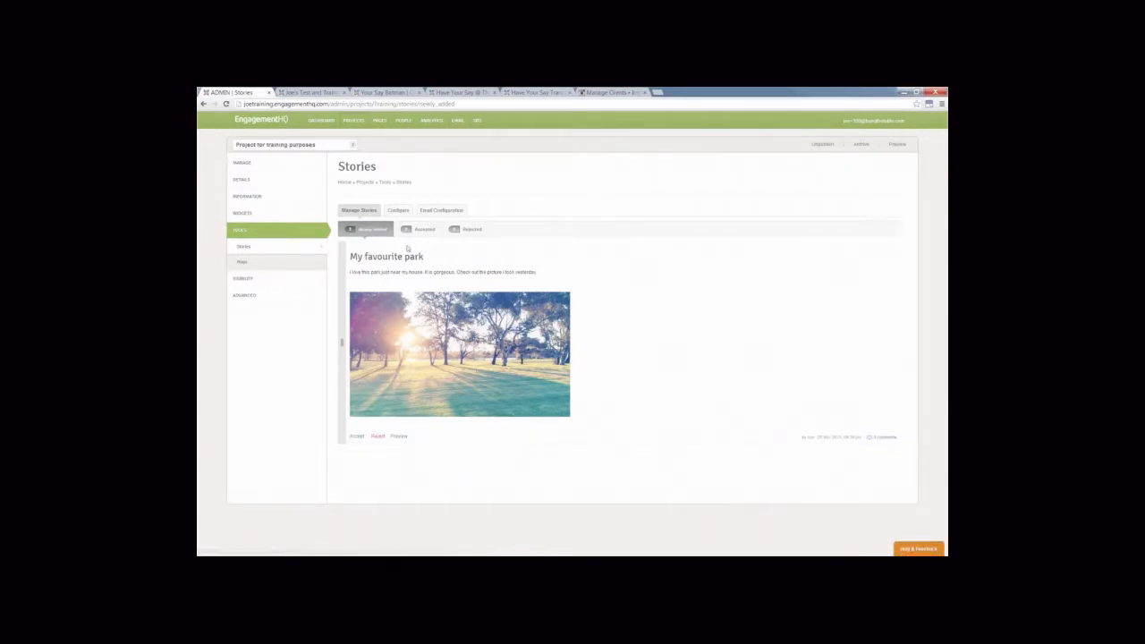
pyautogui.click(357, 437)
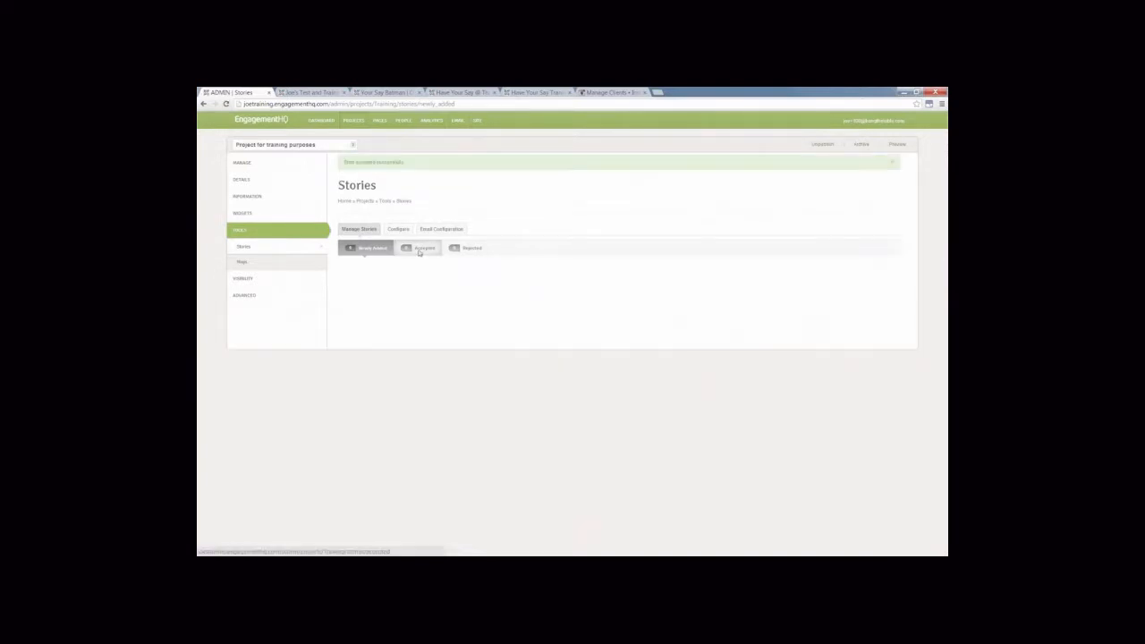
pyautogui.click(419, 250)
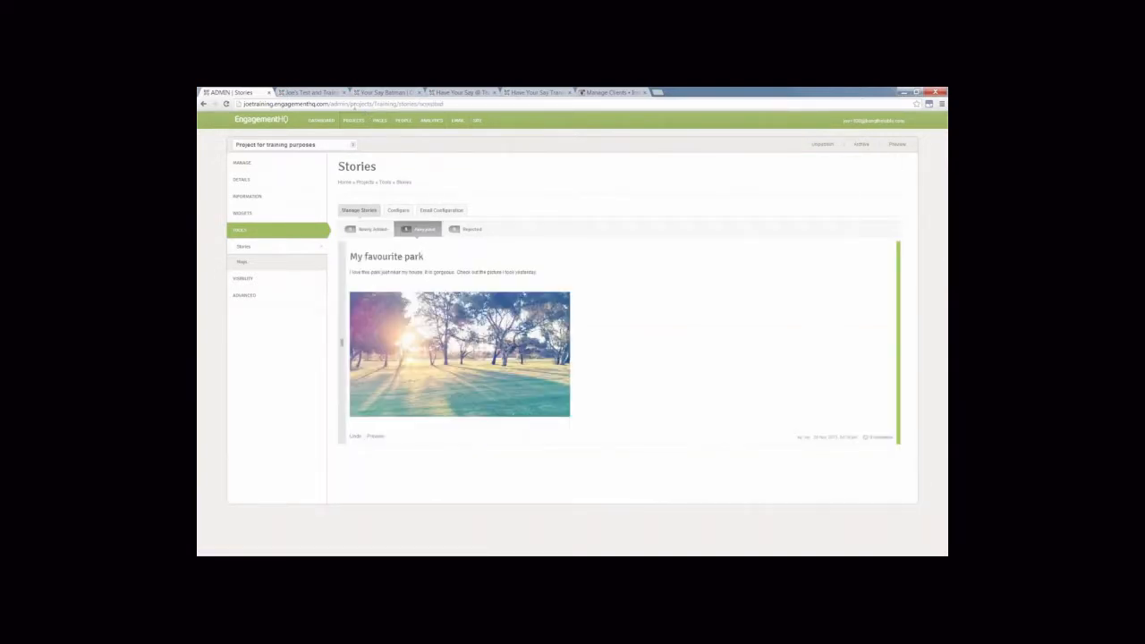
# Switch to the public training project page, reload it and view the published stories.
pyautogui.click(320, 93)
pyautogui.click(226, 104)
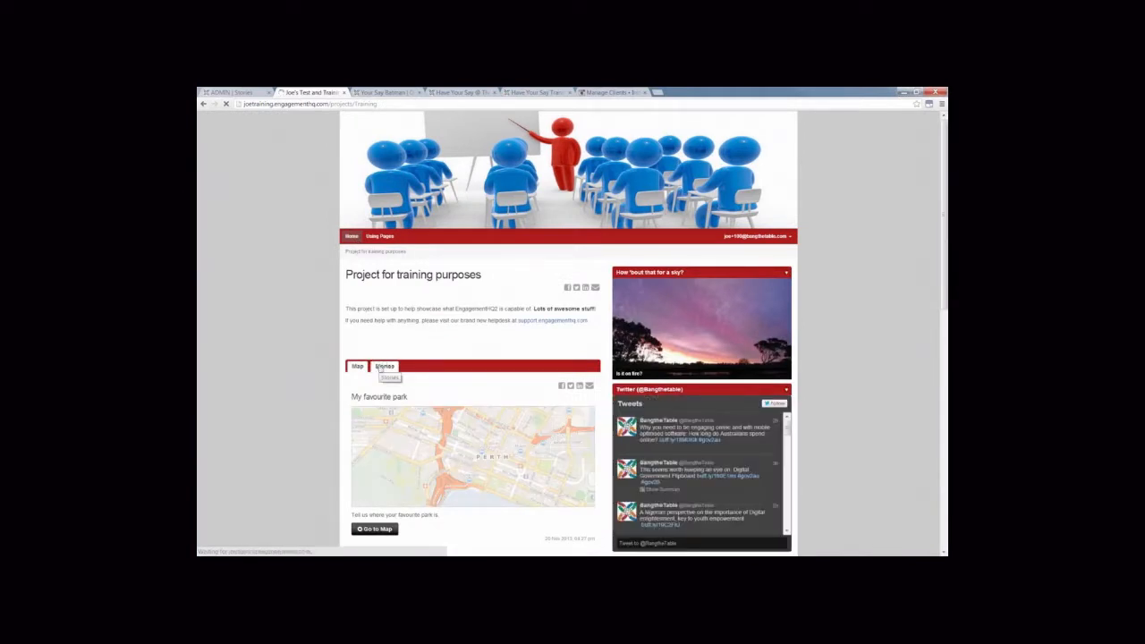
pyautogui.click(383, 366)
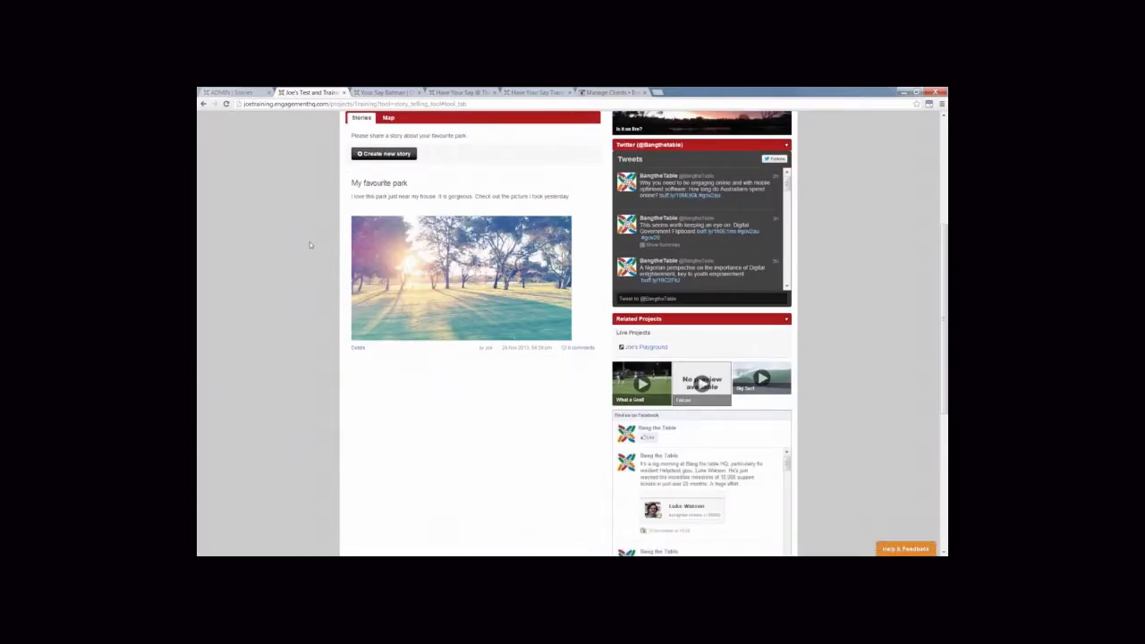
# Create a new story titled "My park" with the description "my park".
pyautogui.click(377, 221)
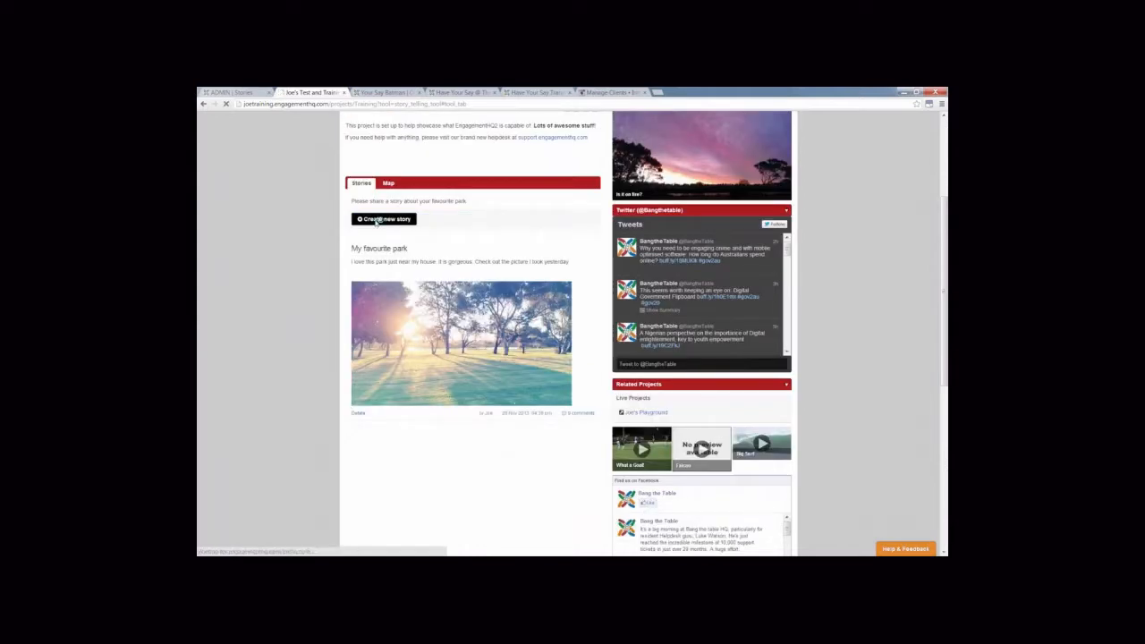
pyautogui.scroll(-2, 424, 237)
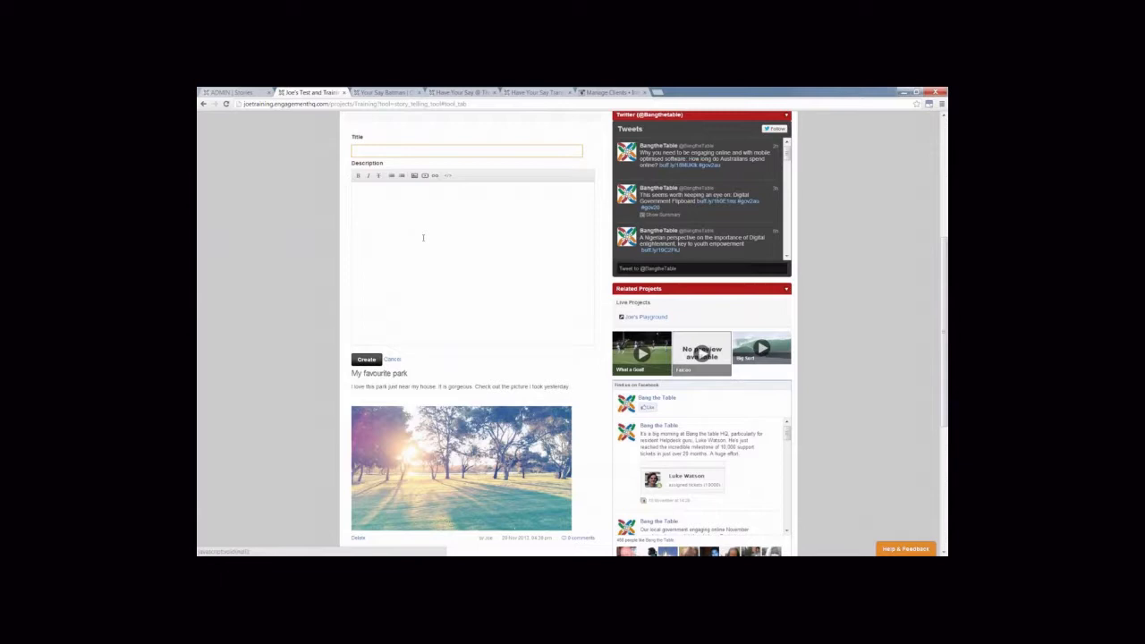
pyautogui.scroll(-1, 424, 237)
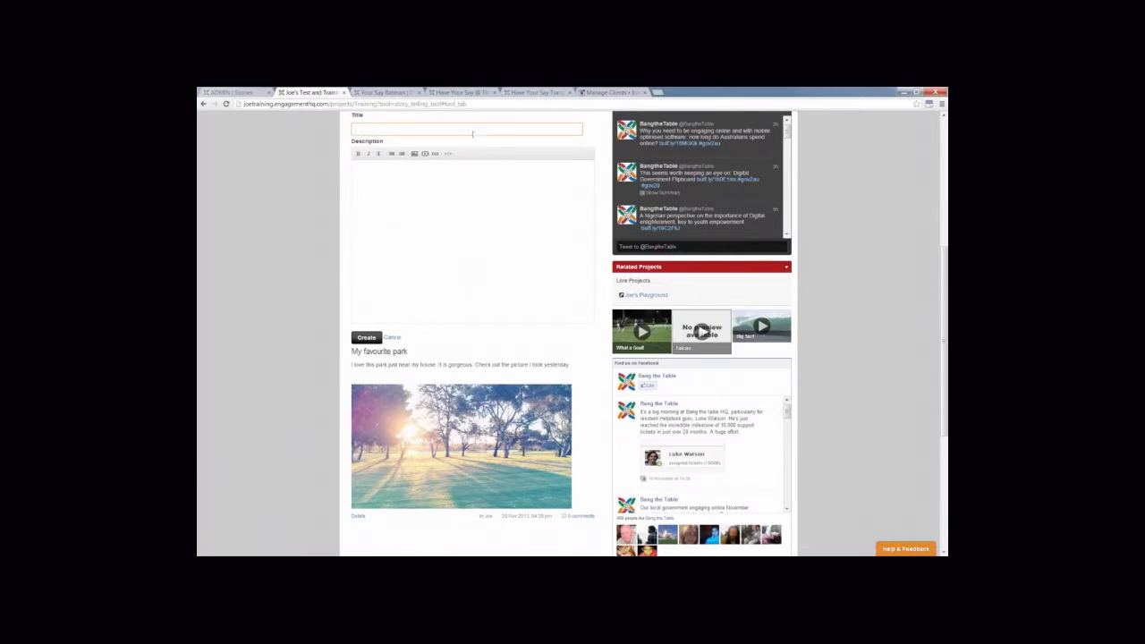
pyautogui.write('My a')
pyautogui.write('ark')
pyautogui.press('Tab')
pyautogui.write('My st')
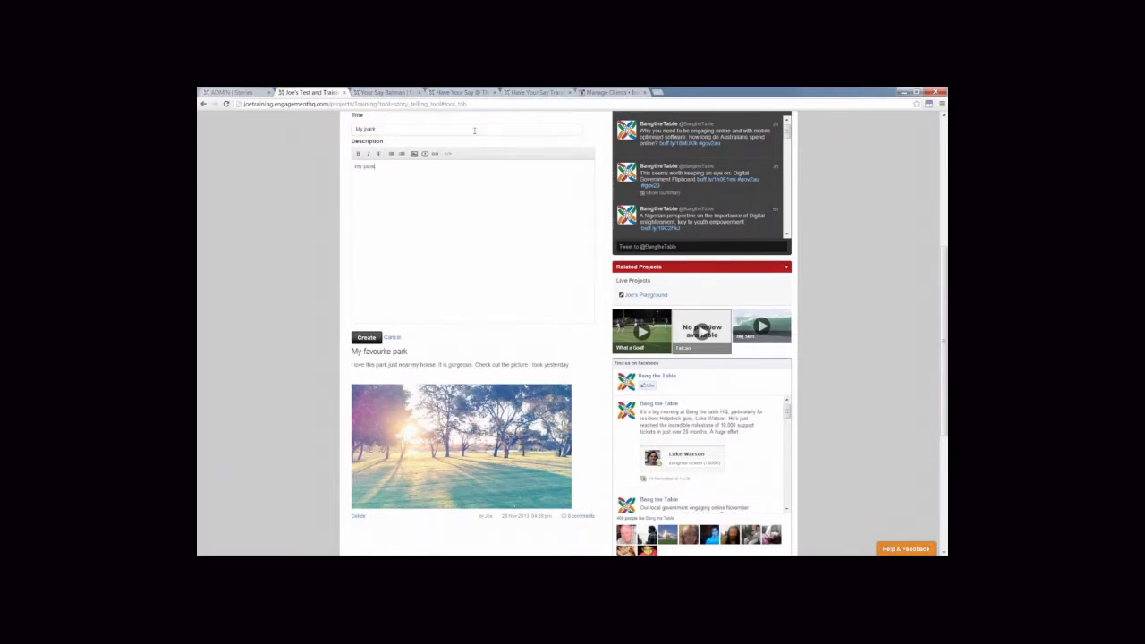
pyautogui.click(368, 338)
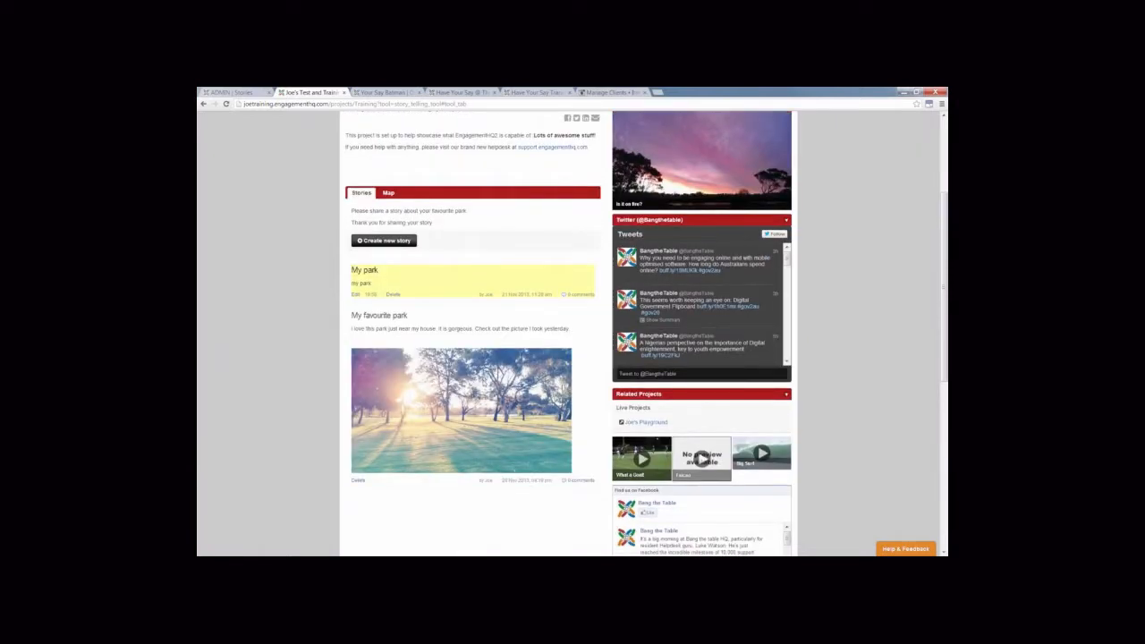
# Examine the submitted "My park" story, its thank-you message and its edit countdown on the project page.
pyautogui.scroll(-1, 380, 341)
pyautogui.scroll(1, 380, 340)
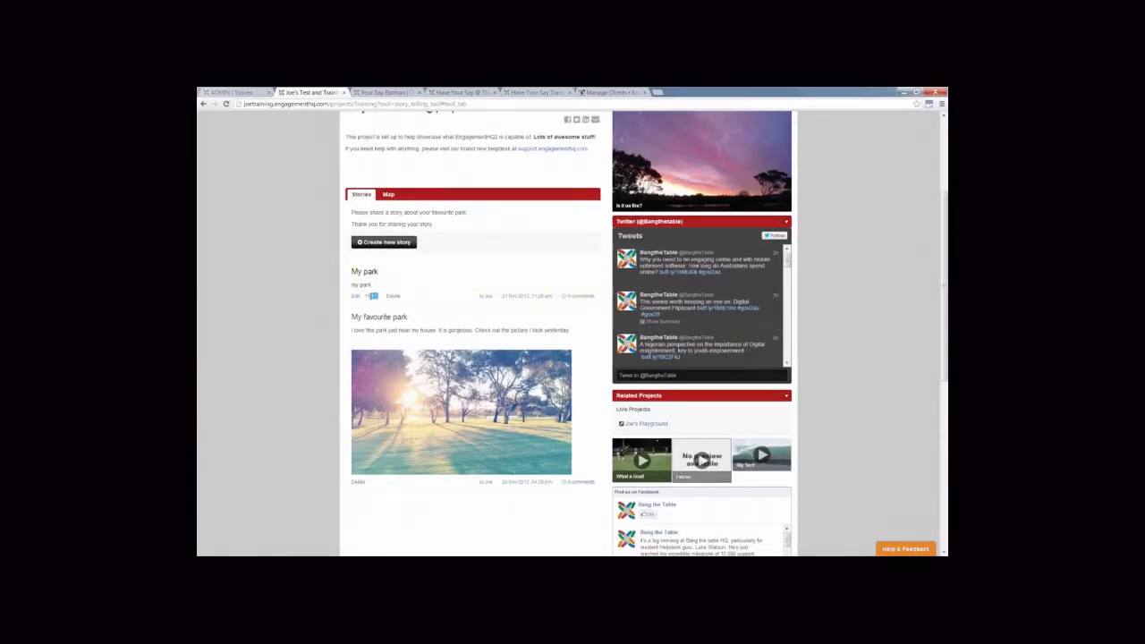
pyautogui.click(331, 311)
pyautogui.scroll(1, 258, 346)
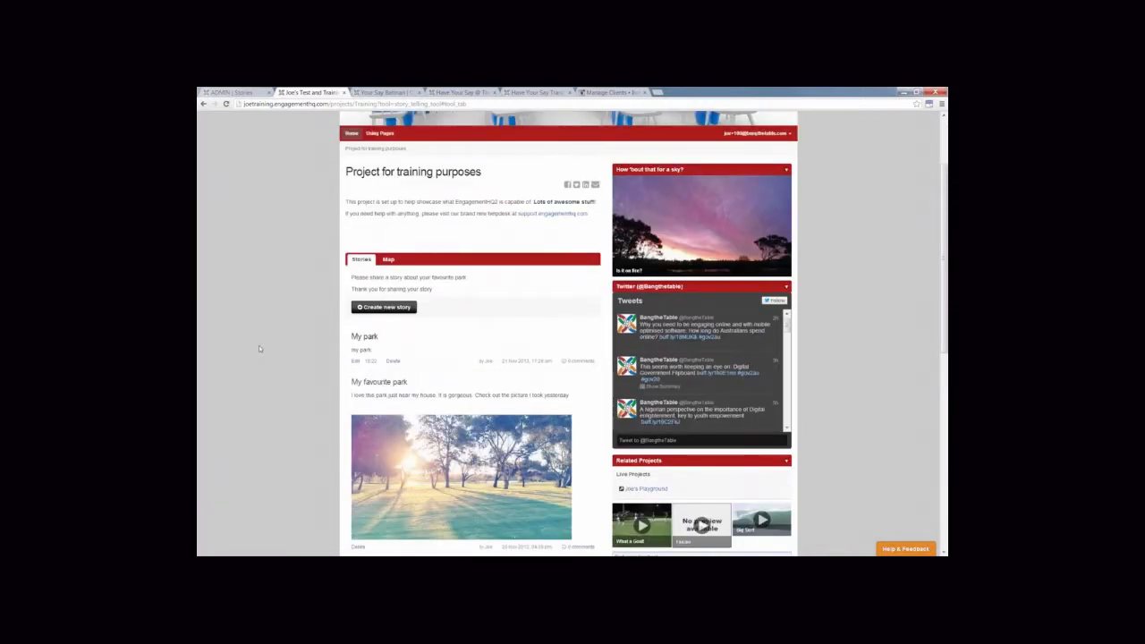
pyautogui.scroll(1, 259, 348)
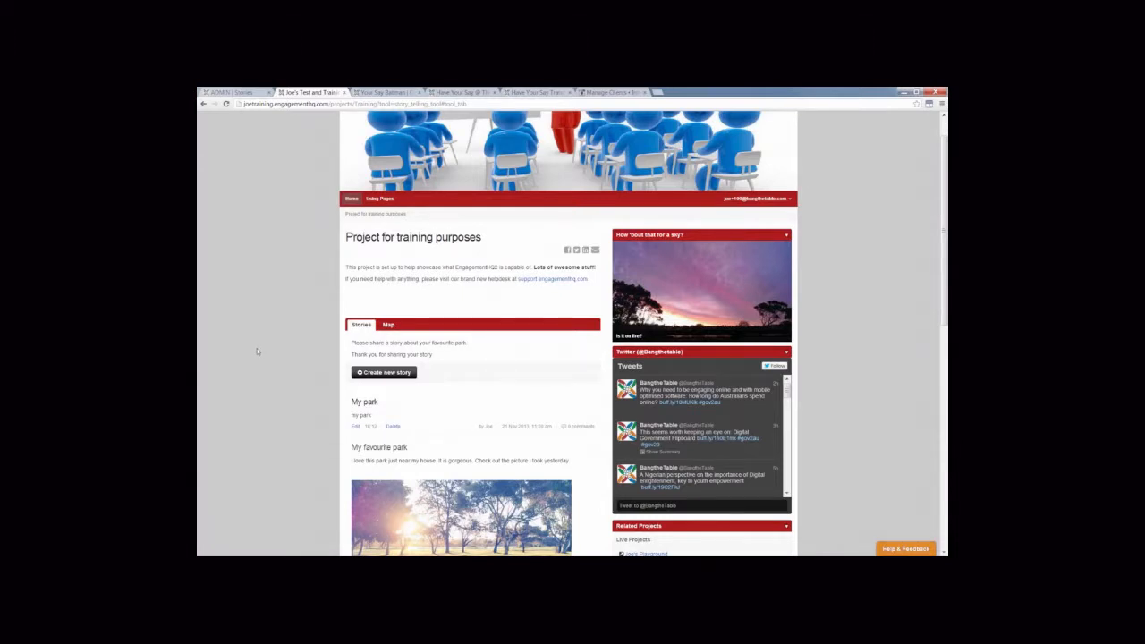
pyautogui.scroll(-1, 257, 348)
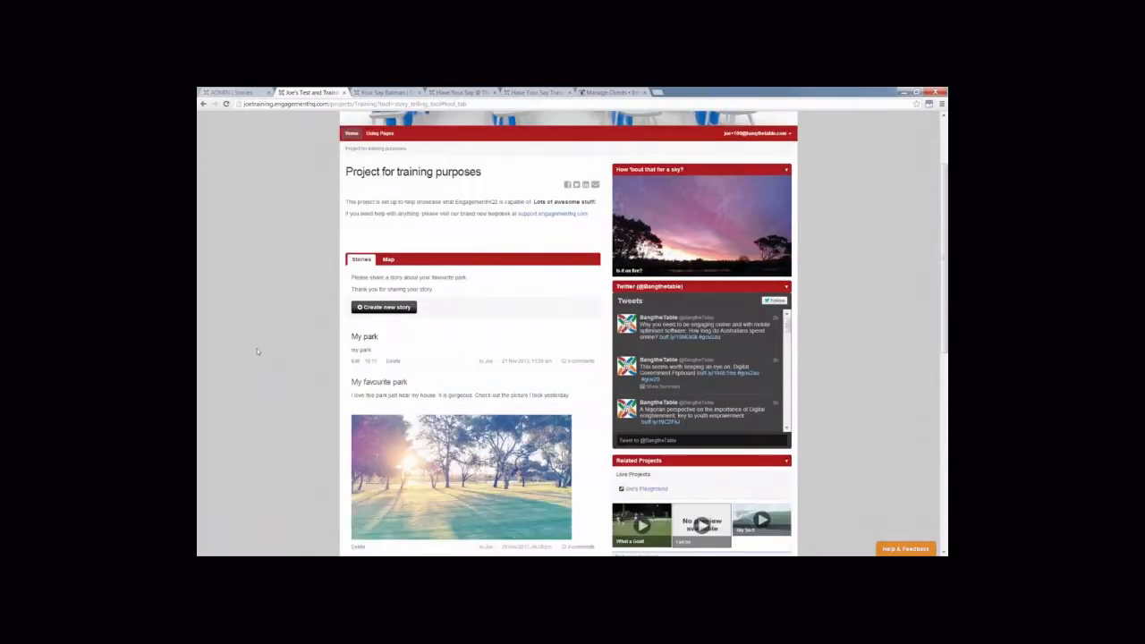
# Open the "My park" story for editing and insert the image file IMAG0048 into its description.
pyautogui.click(356, 362)
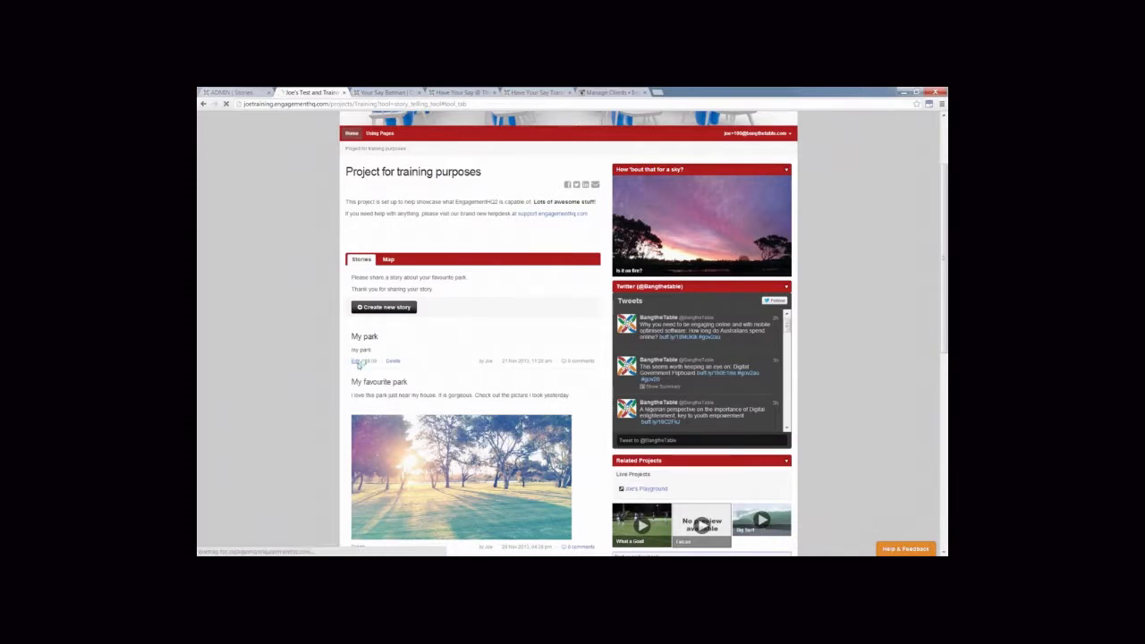
pyautogui.scroll(-2, 358, 364)
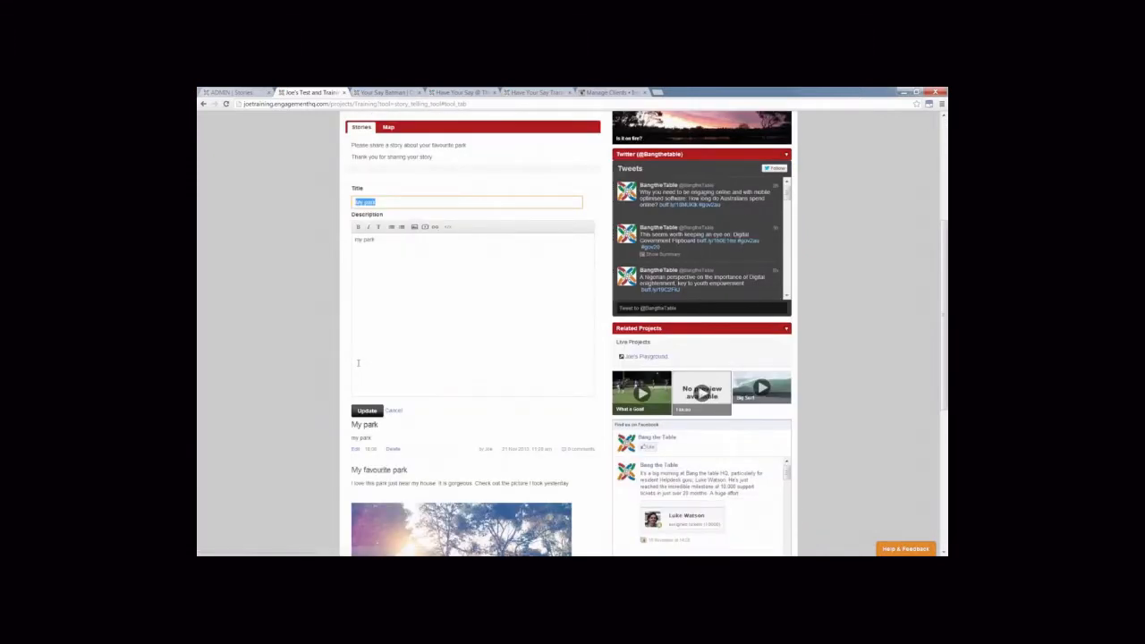
pyautogui.scroll(-1, 357, 363)
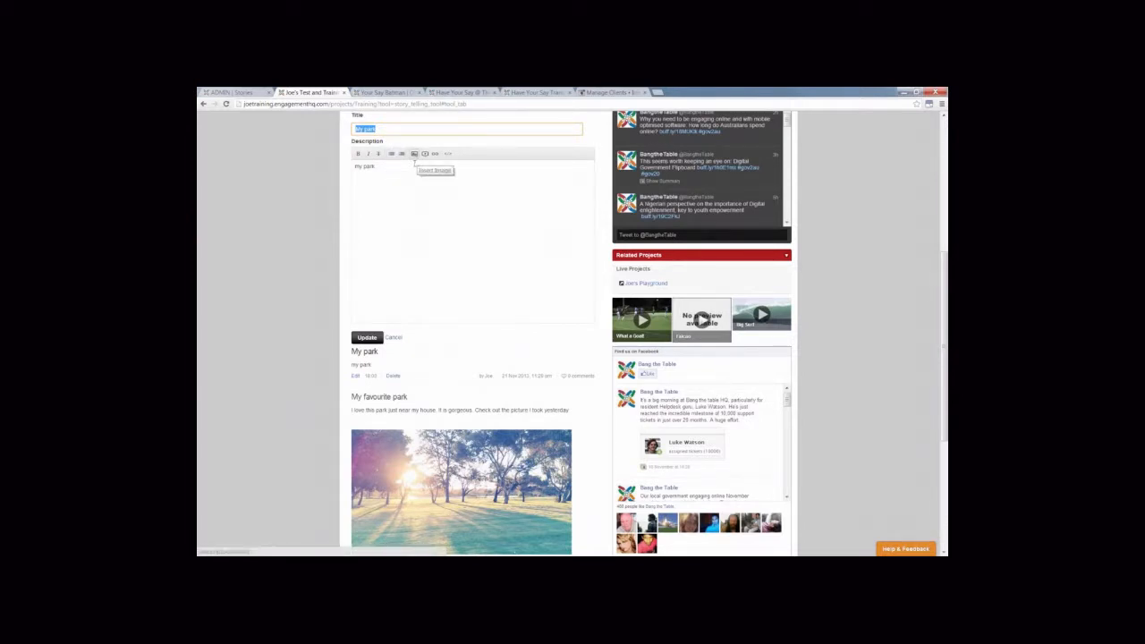
pyautogui.click(414, 165)
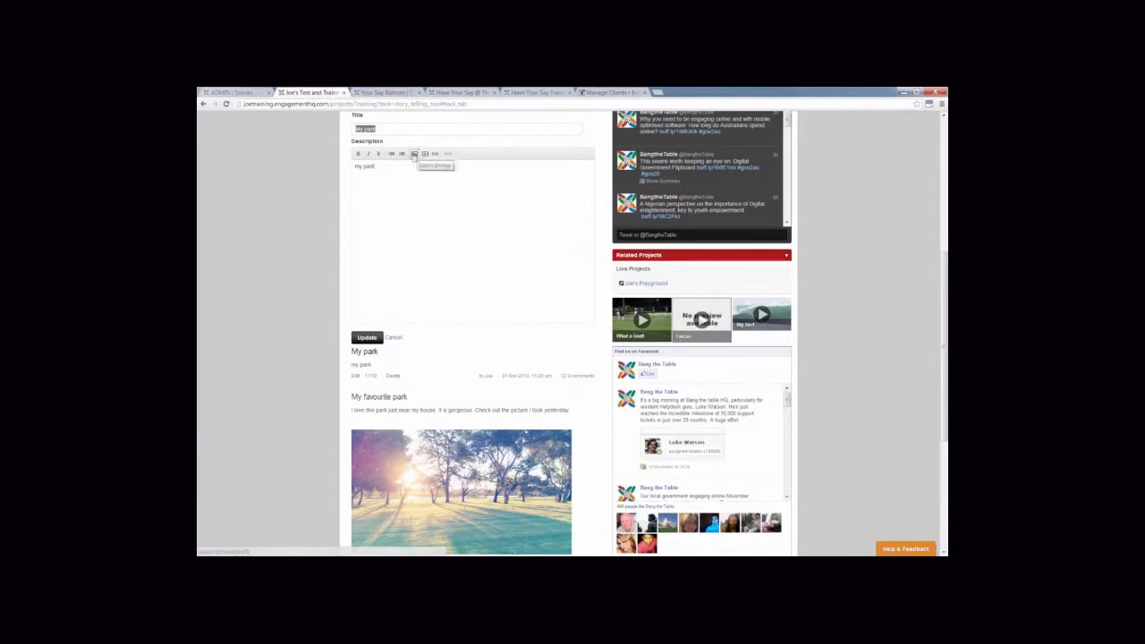
pyautogui.click(414, 155)
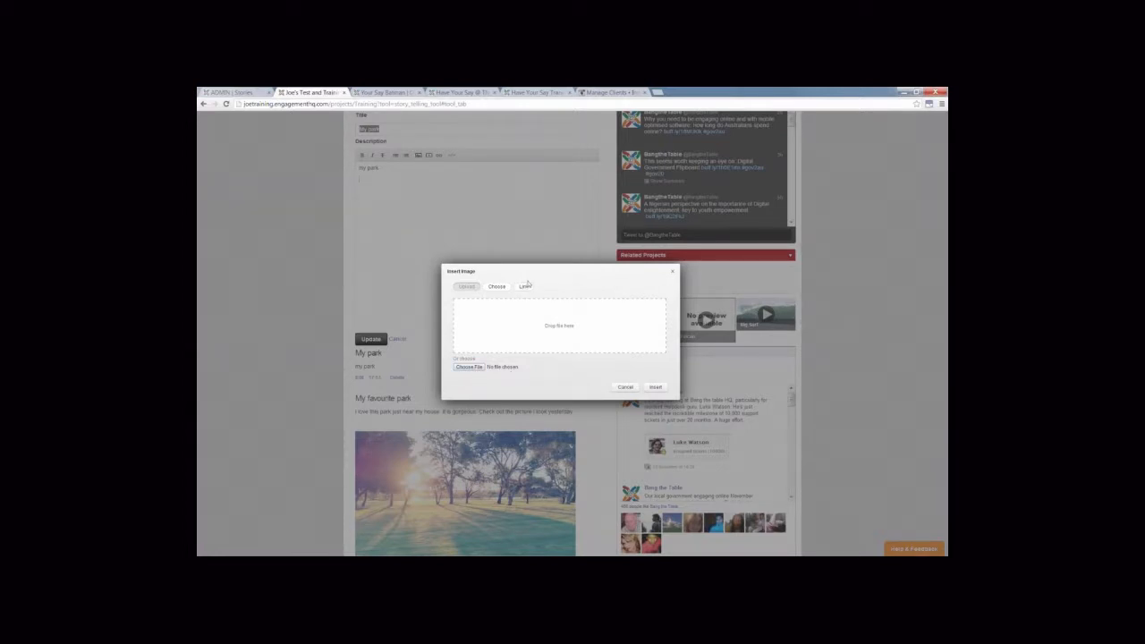
pyautogui.click(479, 367)
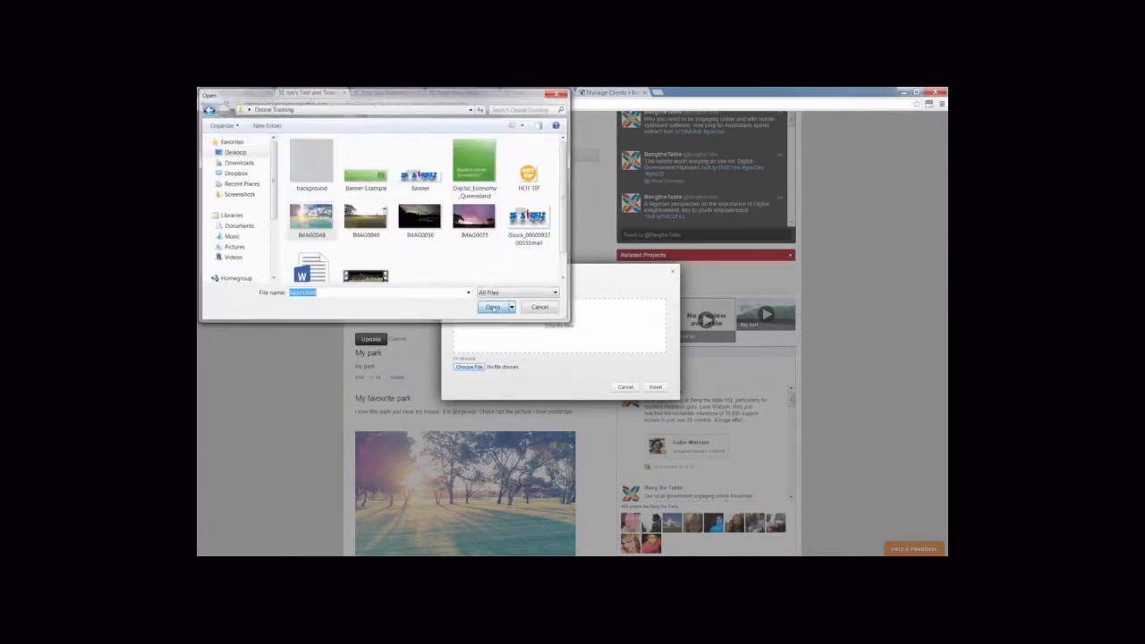
pyautogui.click(494, 305)
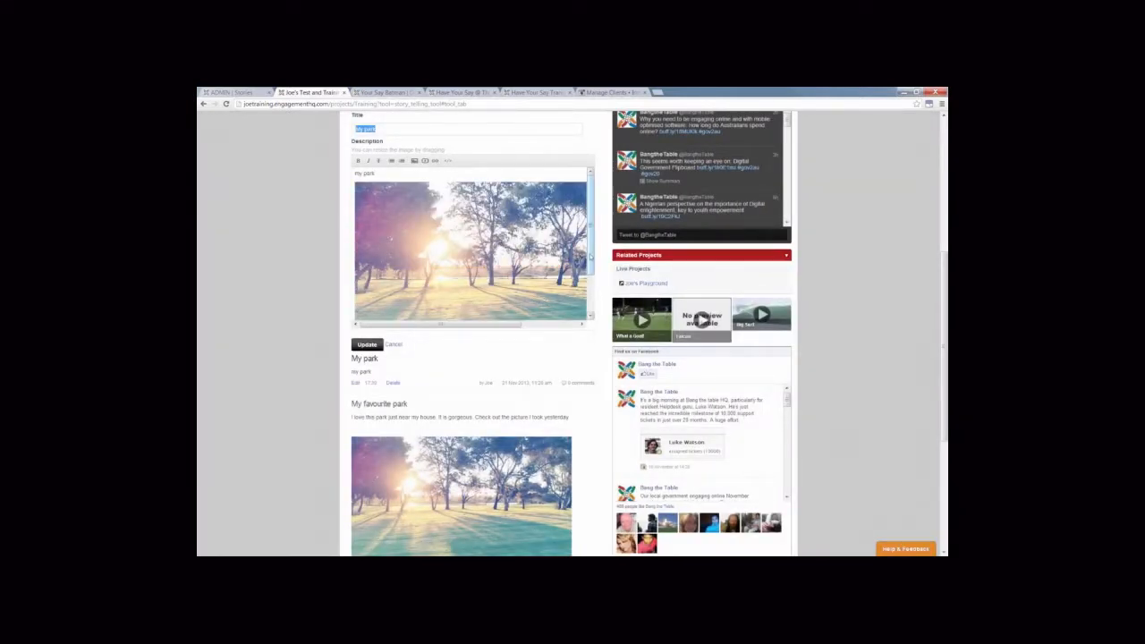
# Shrink the inserted park photo to fit within the description area and update the story.
pyautogui.moveTo(590, 258); pyautogui.dragTo(591, 269)
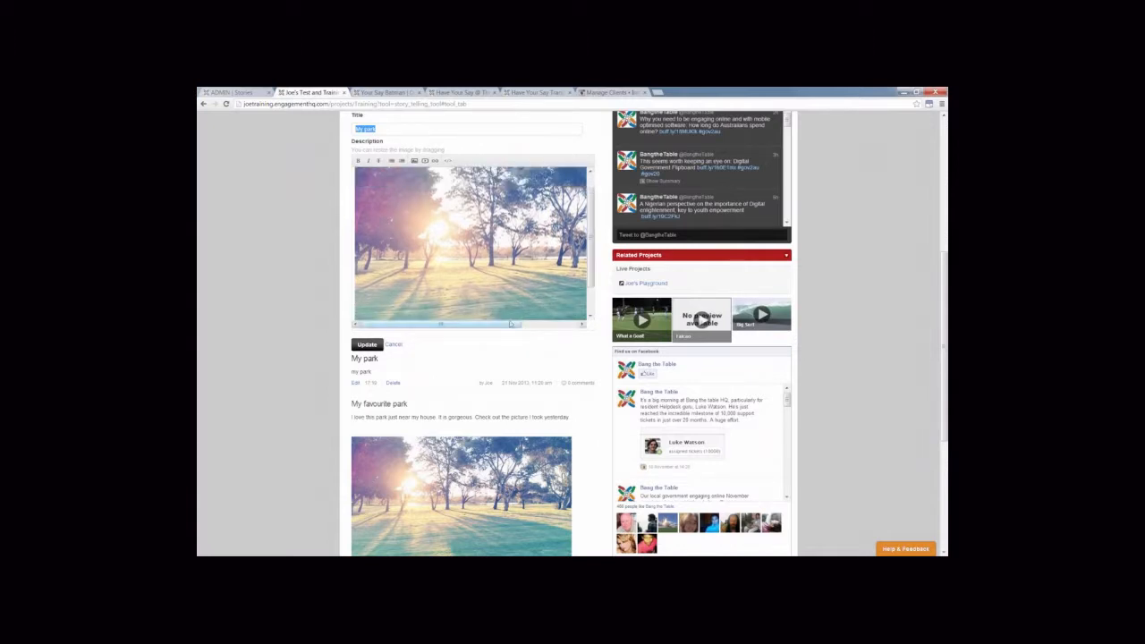
pyautogui.moveTo(511, 324); pyautogui.dragTo(562, 324)
pyautogui.moveTo(558, 266); pyautogui.dragTo(500, 263)
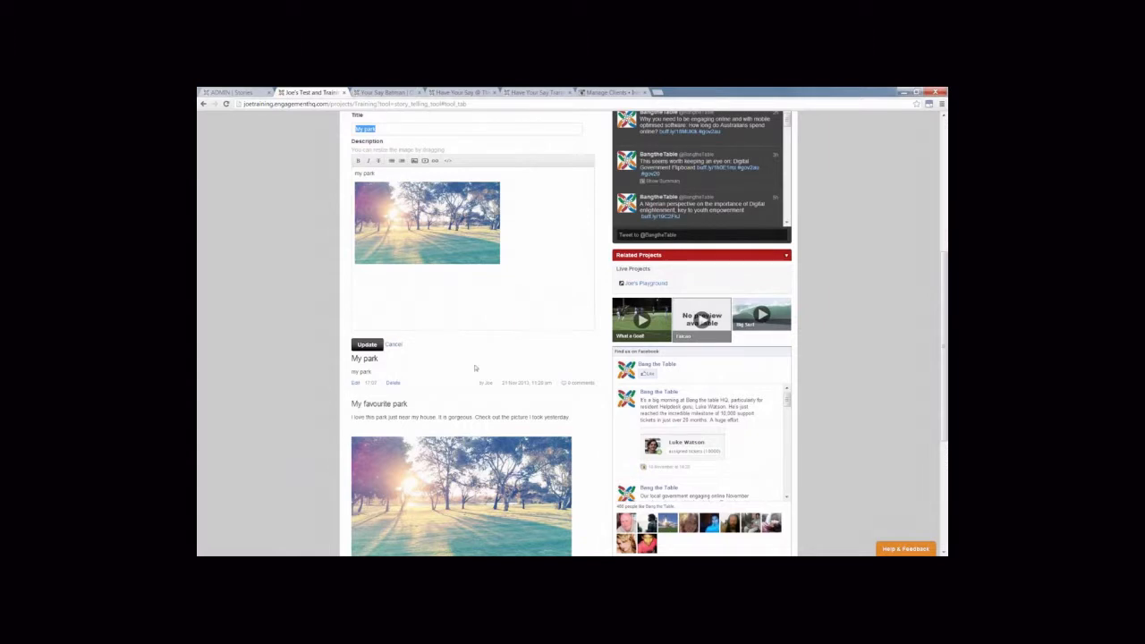
pyautogui.click(368, 344)
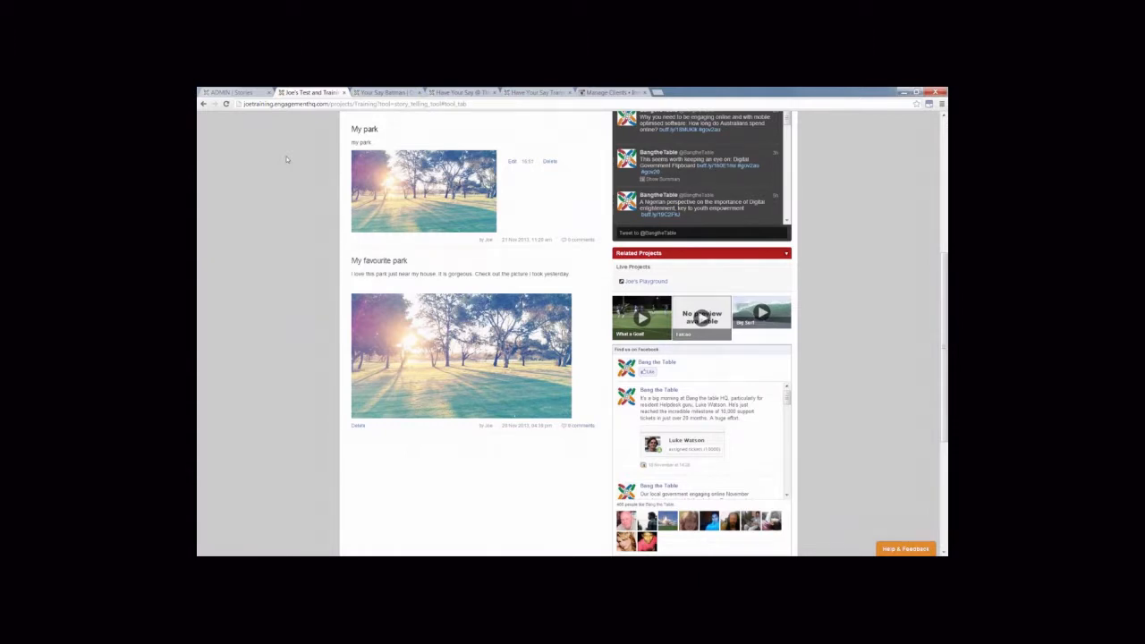
# Return to the admin site and open the training project's tools management page.
pyautogui.click(254, 92)
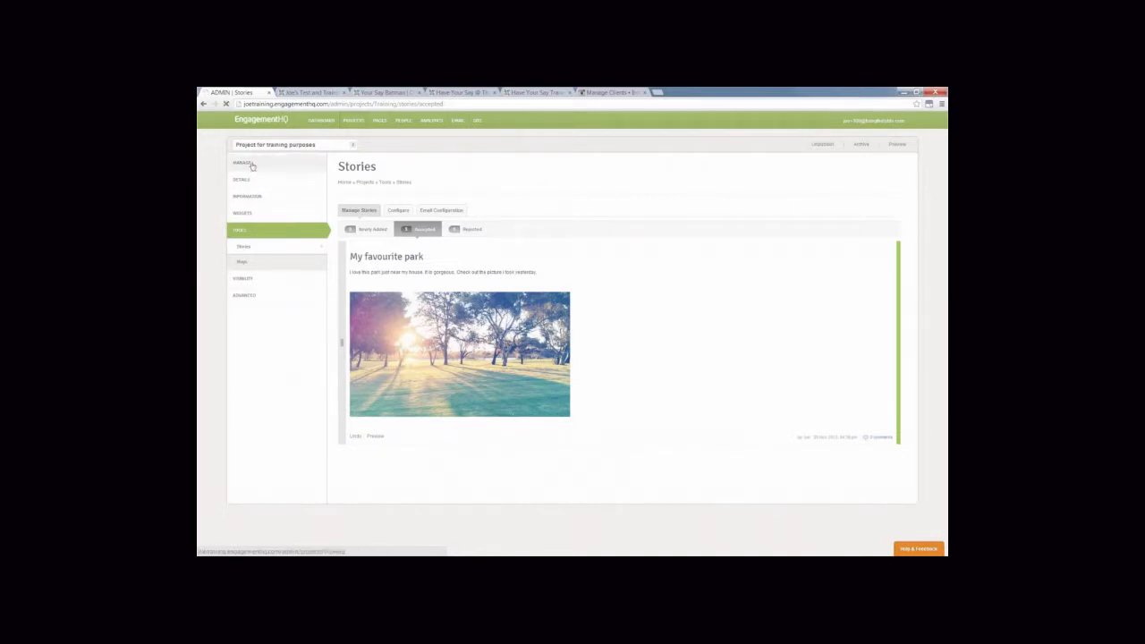
pyautogui.click(252, 165)
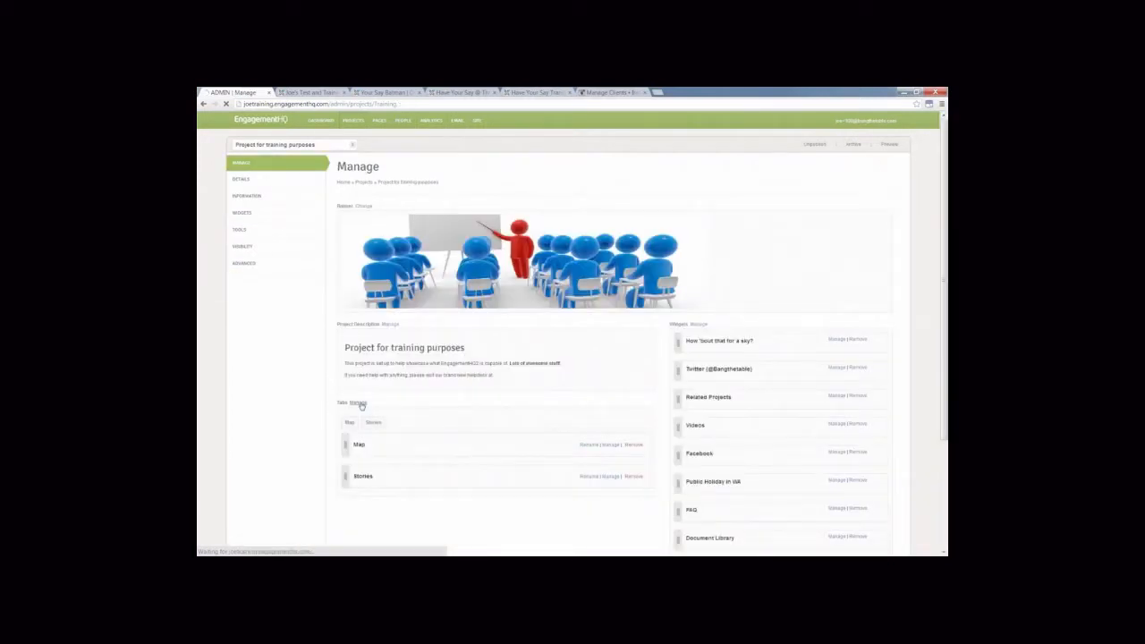
pyautogui.click(359, 404)
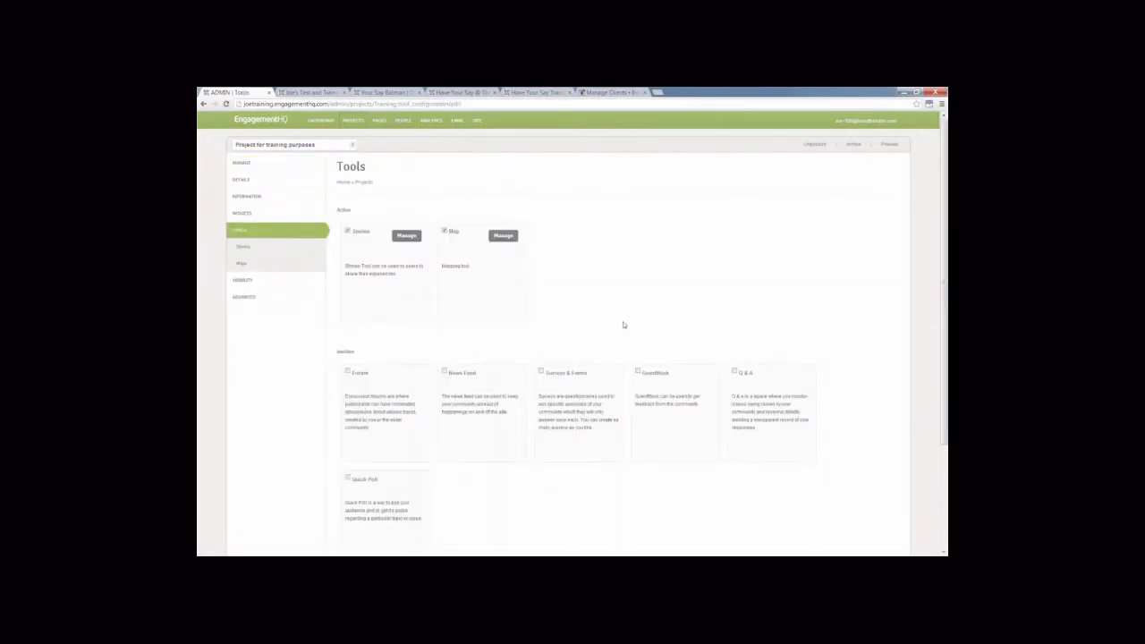
# Activate the inactive Quick Poll tool for the training project and save the tool selection.
pyautogui.scroll(-1, 624, 324)
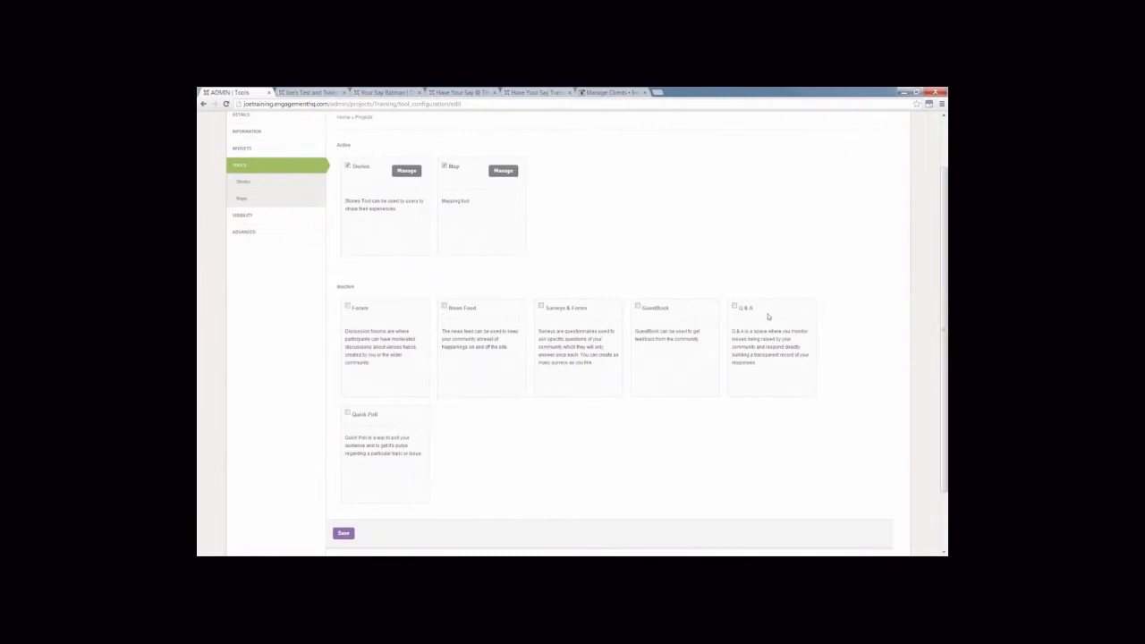
pyautogui.click(348, 414)
pyautogui.click(344, 534)
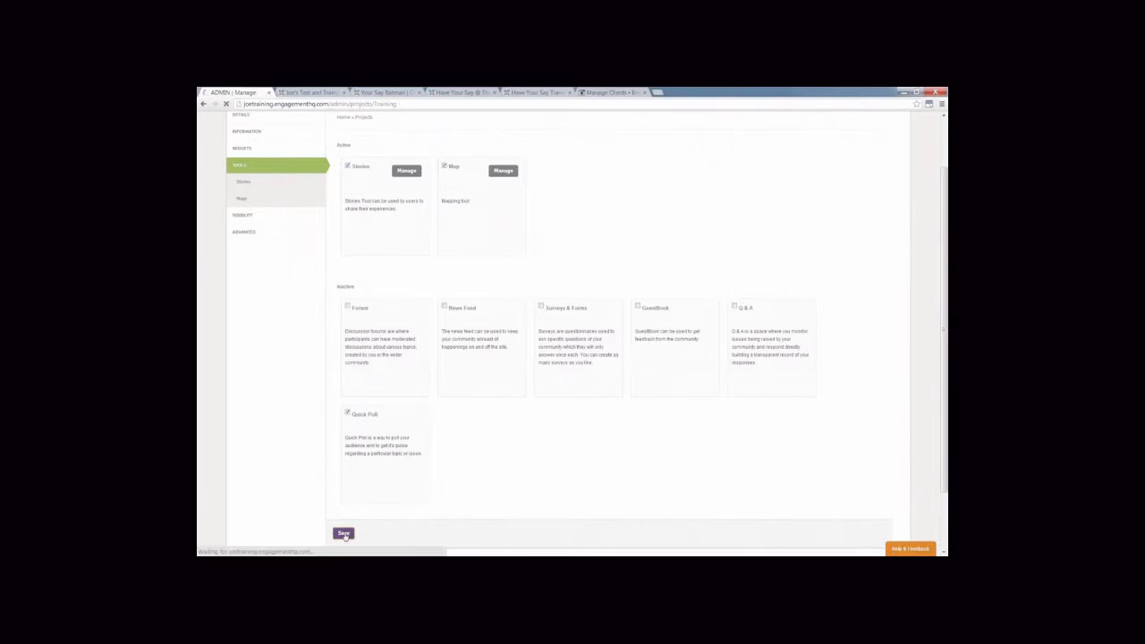
# Open the Quick Poll tool's management and update its layout setting with Display Quick Poll in Widget.
pyautogui.scroll(-2, 486, 417)
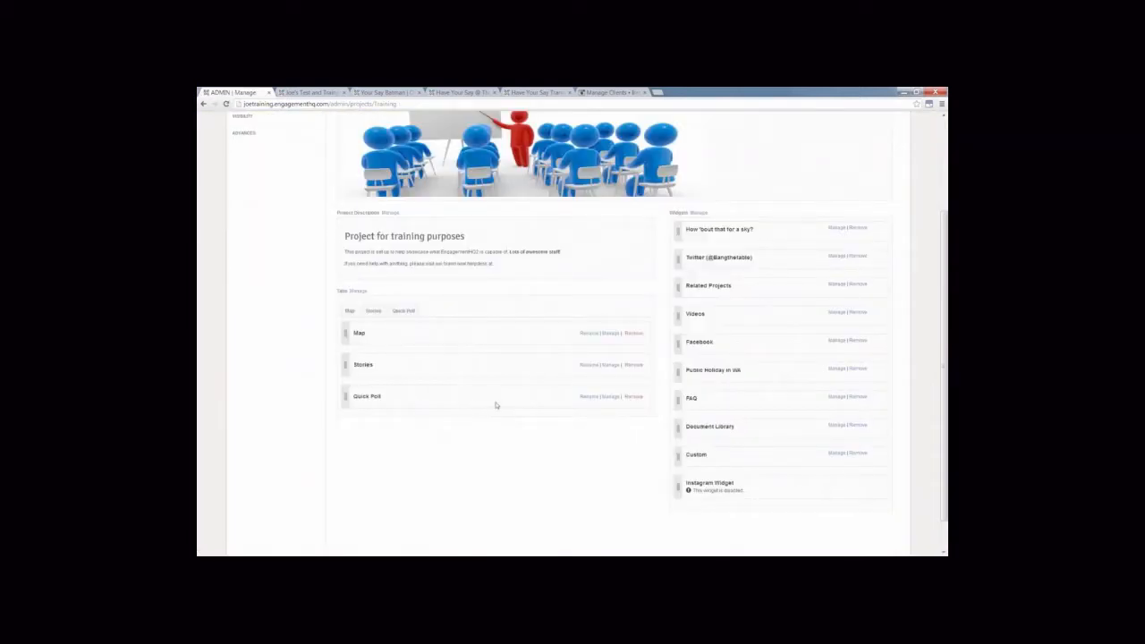
pyautogui.click(608, 398)
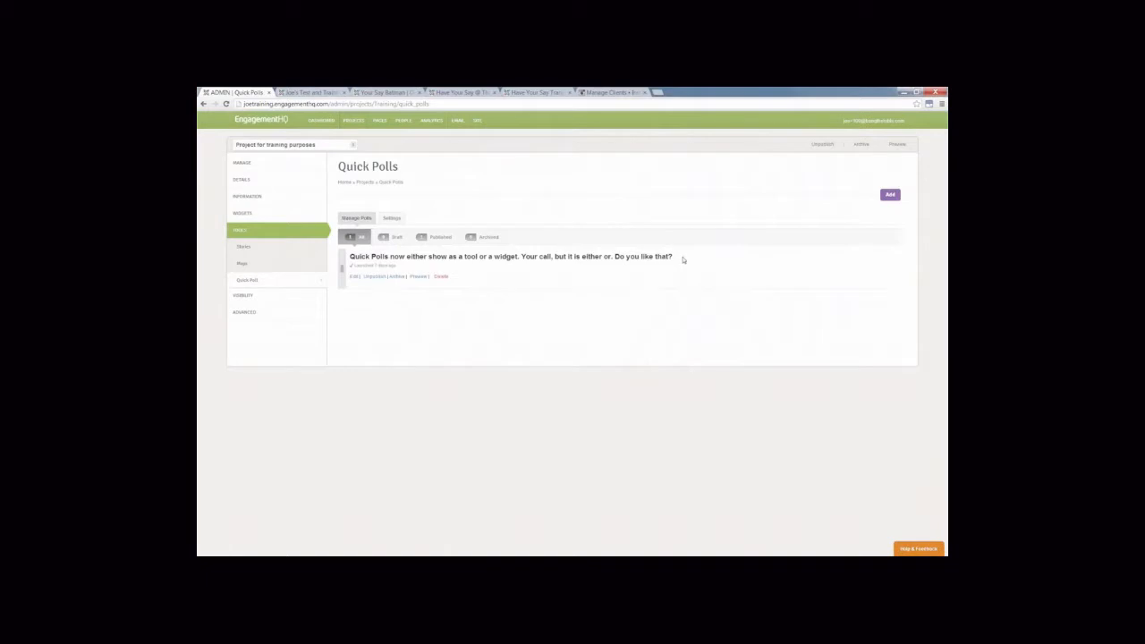
pyautogui.click(393, 218)
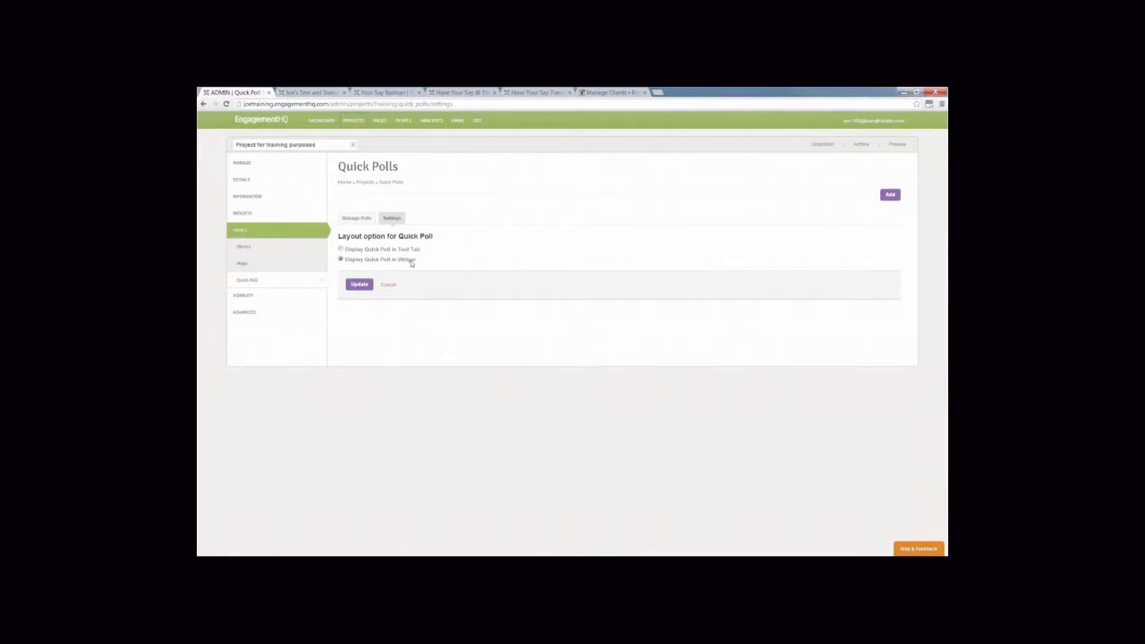
pyautogui.click(359, 285)
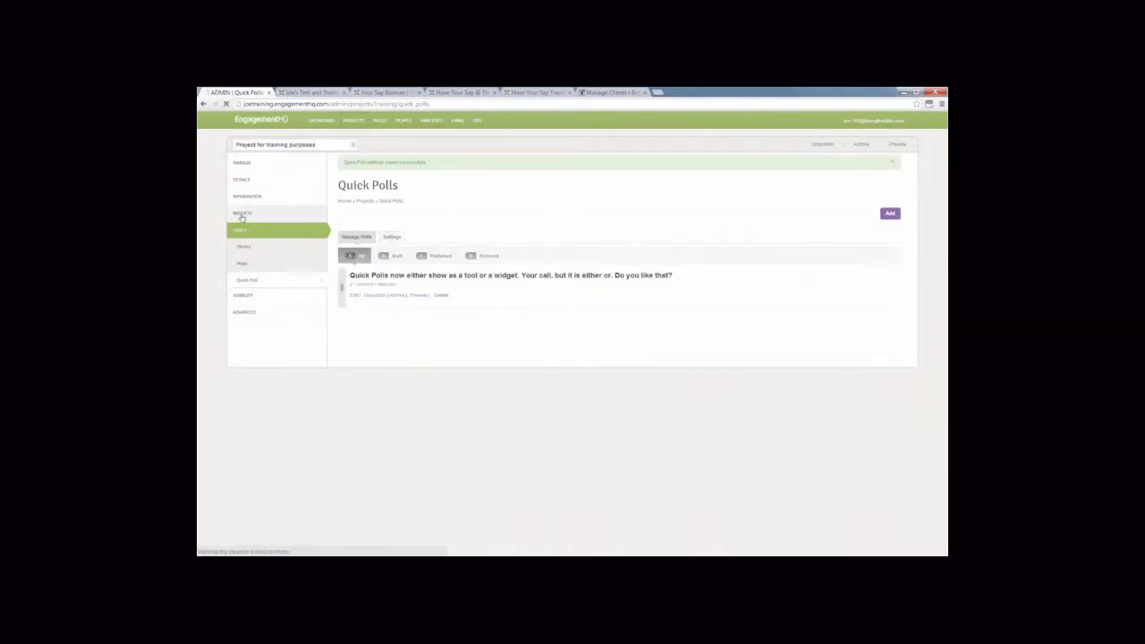
# Check the project's active widgets and its management overview for the Quick Poll placement.
pyautogui.click(242, 215)
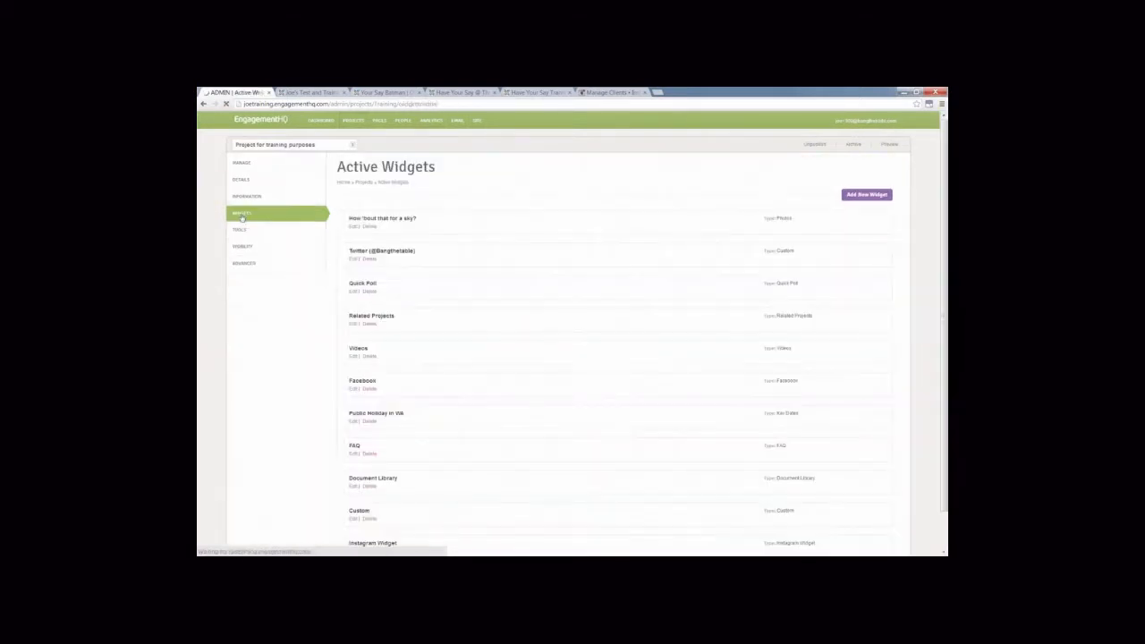
pyautogui.click(252, 165)
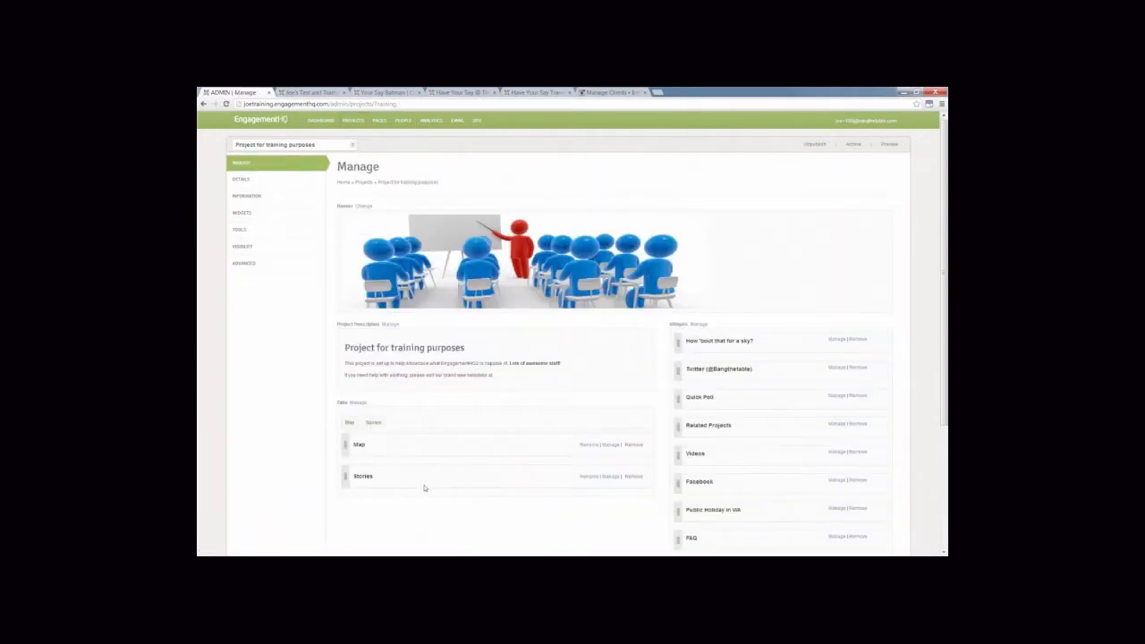
pyautogui.scroll(-2, 424, 487)
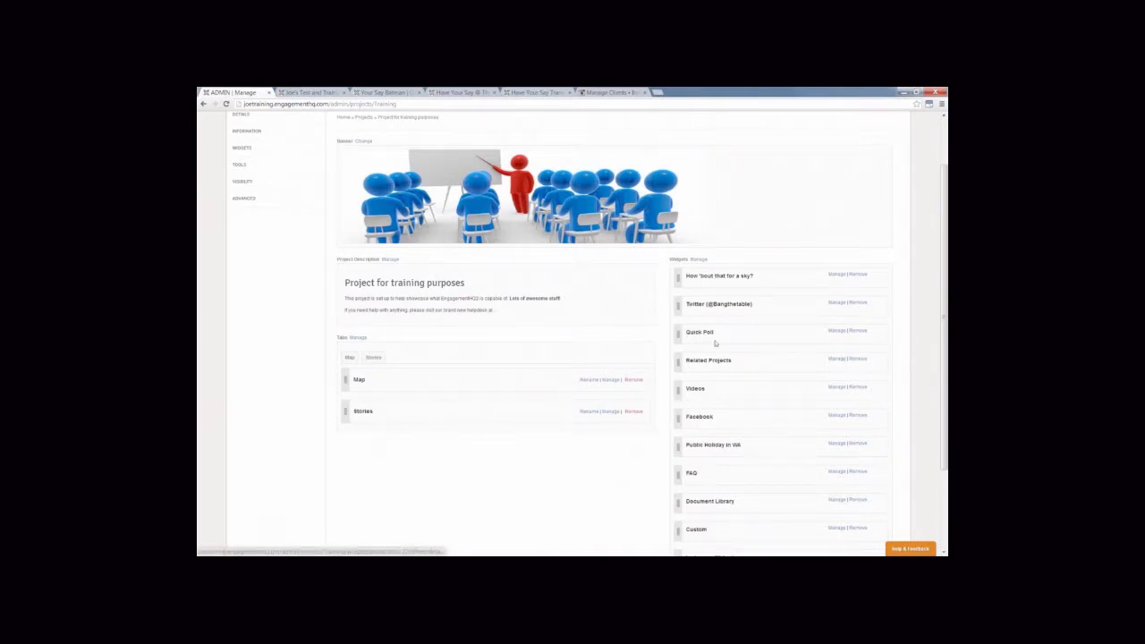
# Open the Quick Poll widget's settings from the project overview and save them with the existing poll selected for display.
pyautogui.moveTo(680, 335); pyautogui.dragTo(699, 349)
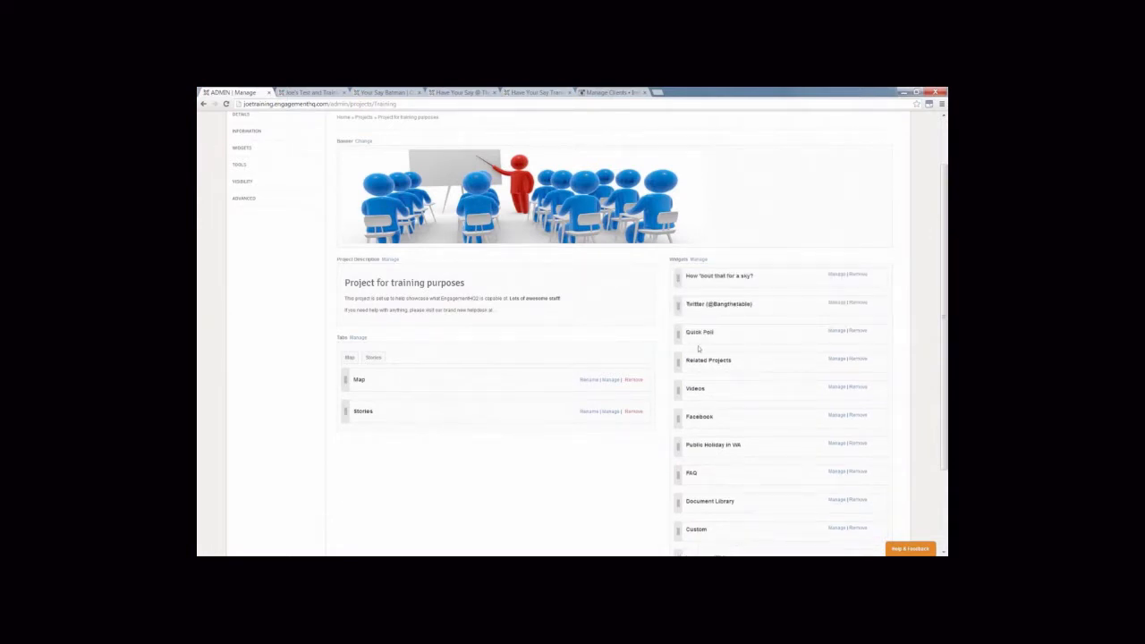
pyautogui.click(837, 332)
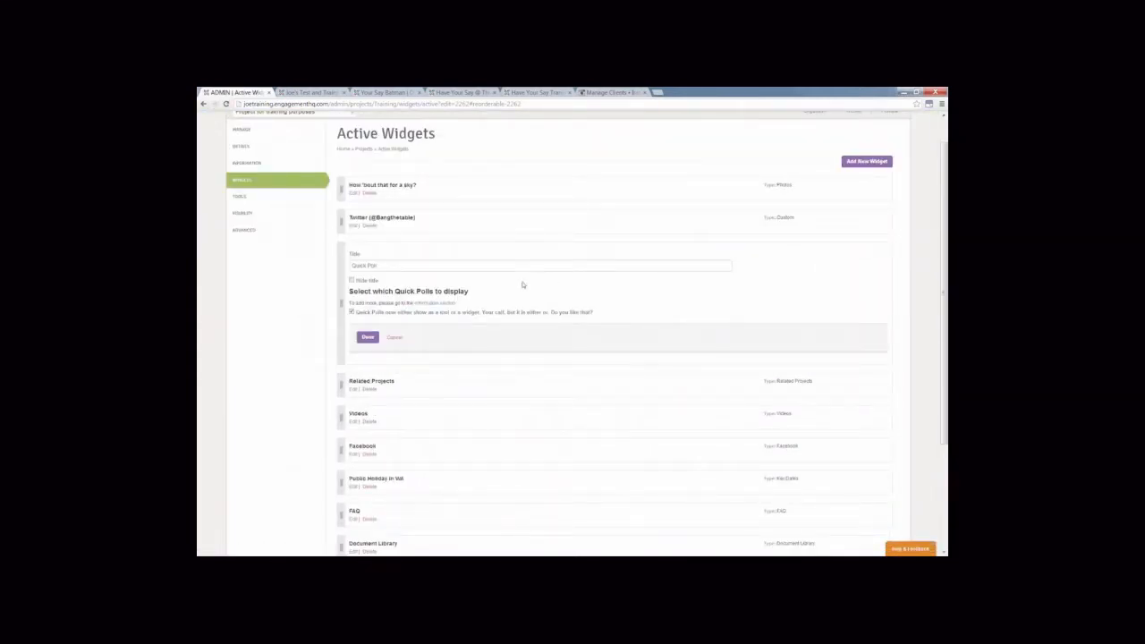
pyautogui.click(368, 337)
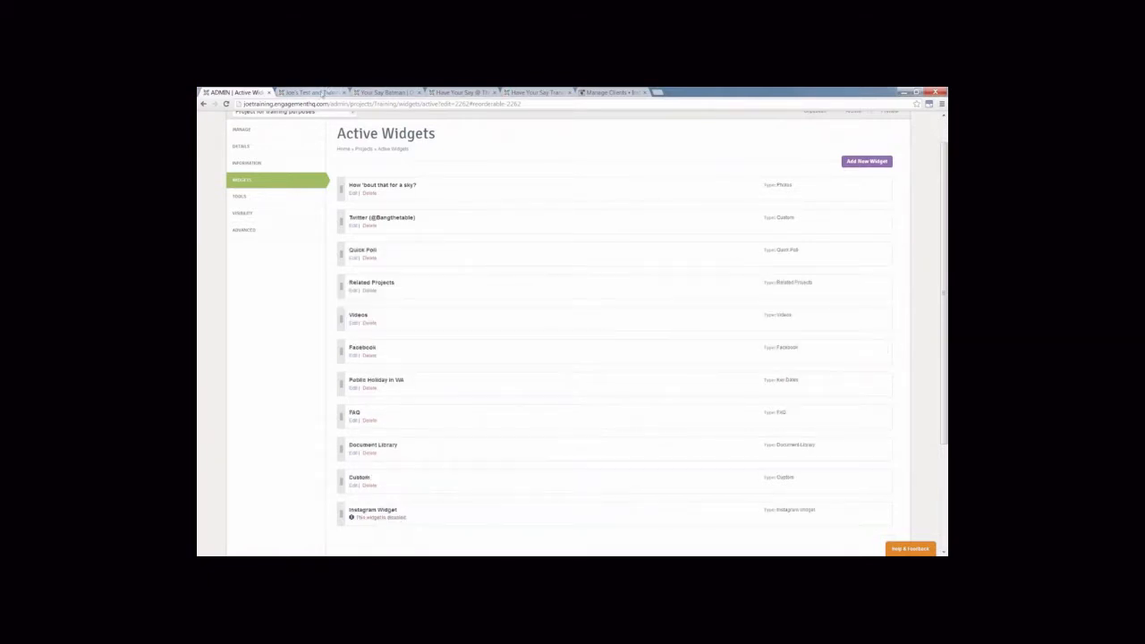
# Reload the public training project page and examine the Quick Poll widget below the Twitter feed.
pyautogui.click(310, 92)
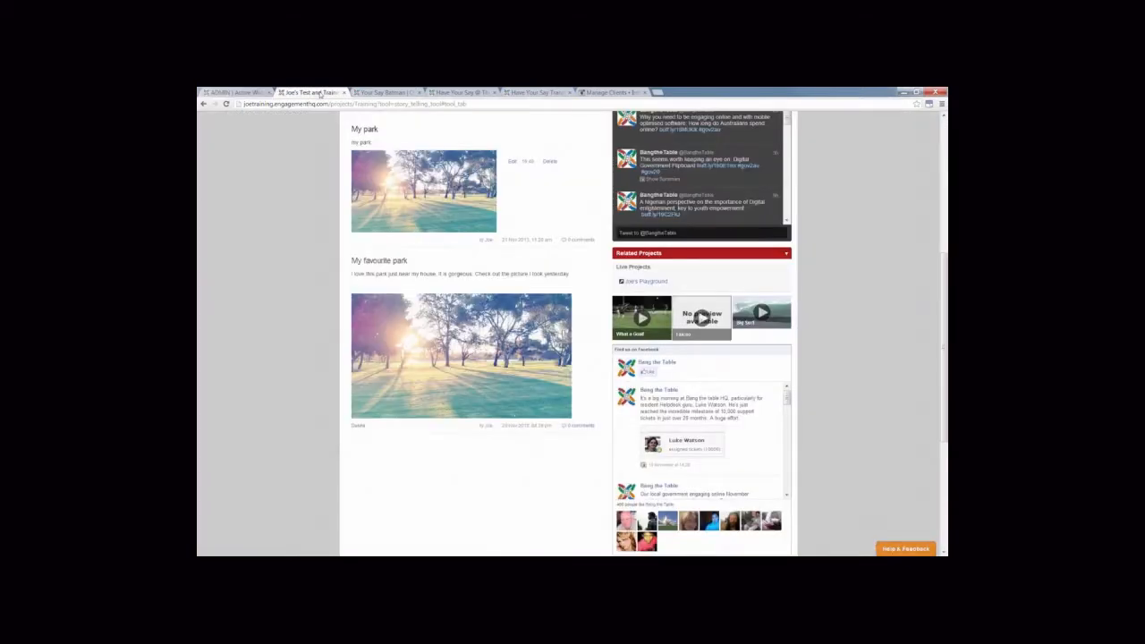
pyautogui.scroll(2, 328, 194)
pyautogui.scroll(2, 329, 194)
pyautogui.click(227, 103)
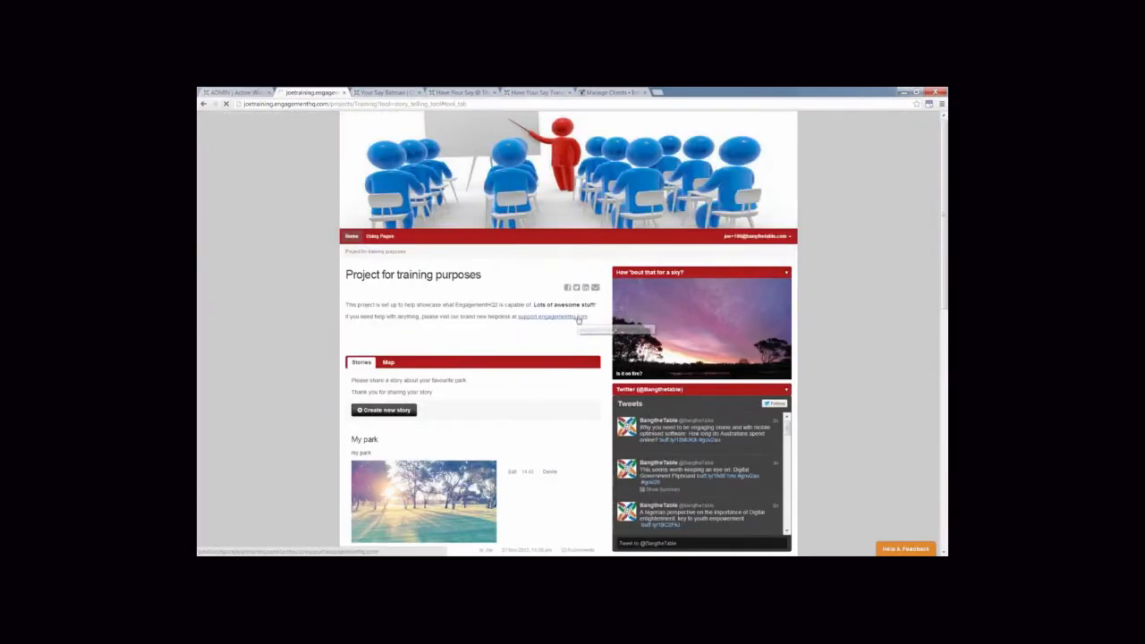
pyautogui.scroll(-4, 787, 315)
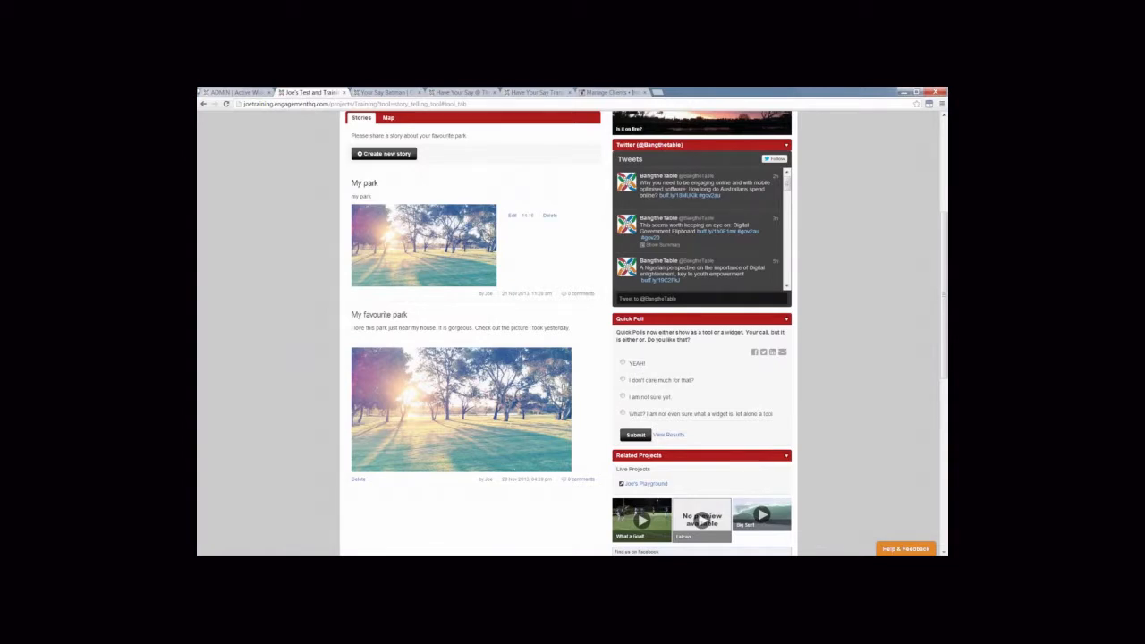
# Return to the admin site's static pages list, open Static Pages Example for editing and examine its content.
pyautogui.click(221, 93)
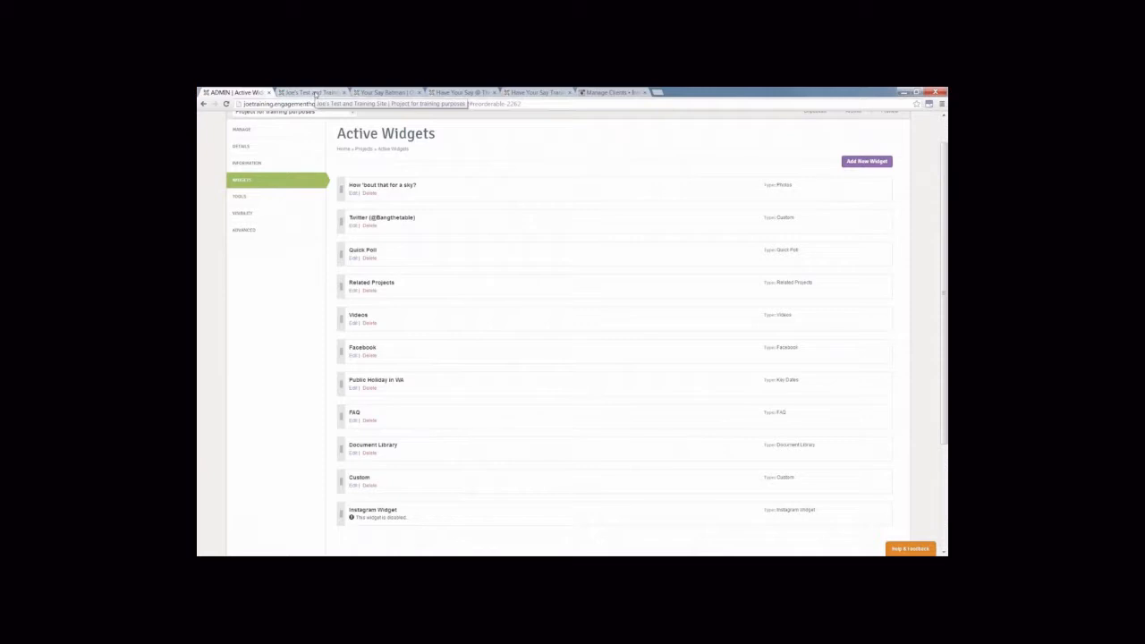
pyautogui.scroll(1, 304, 300)
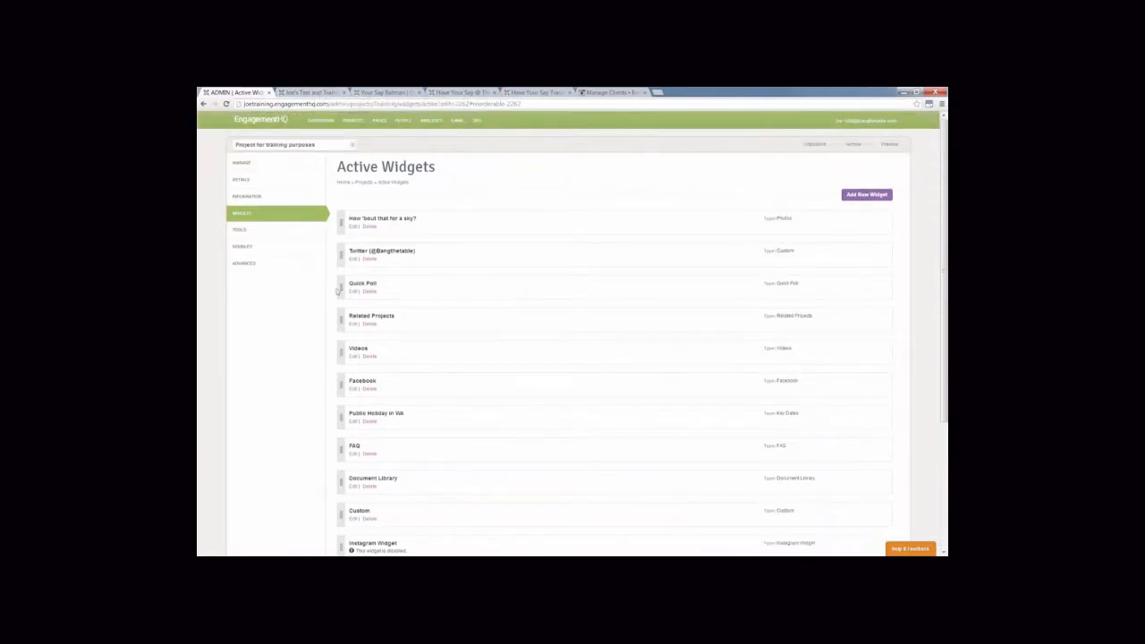
pyautogui.click(384, 124)
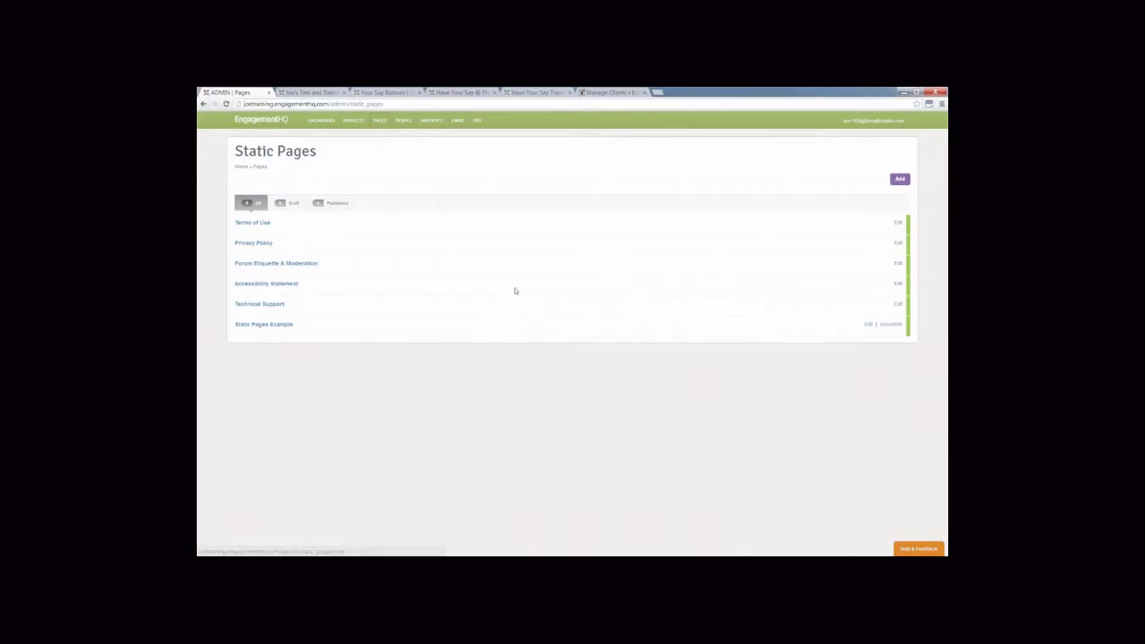
pyautogui.moveTo(291, 325); pyautogui.dragTo(233, 332)
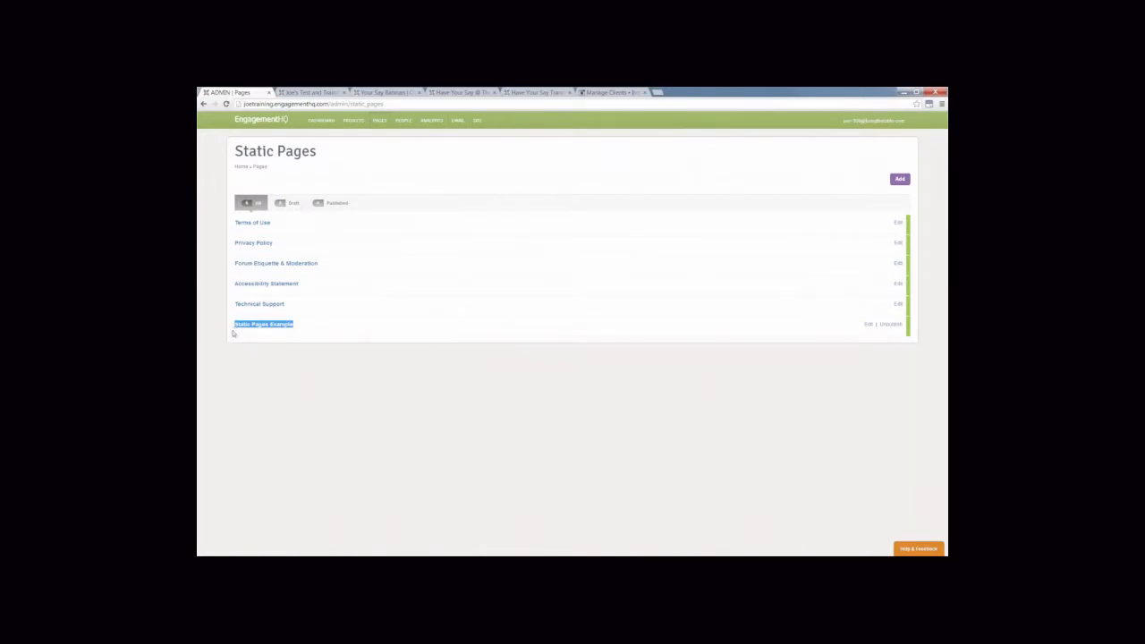
pyautogui.click(298, 359)
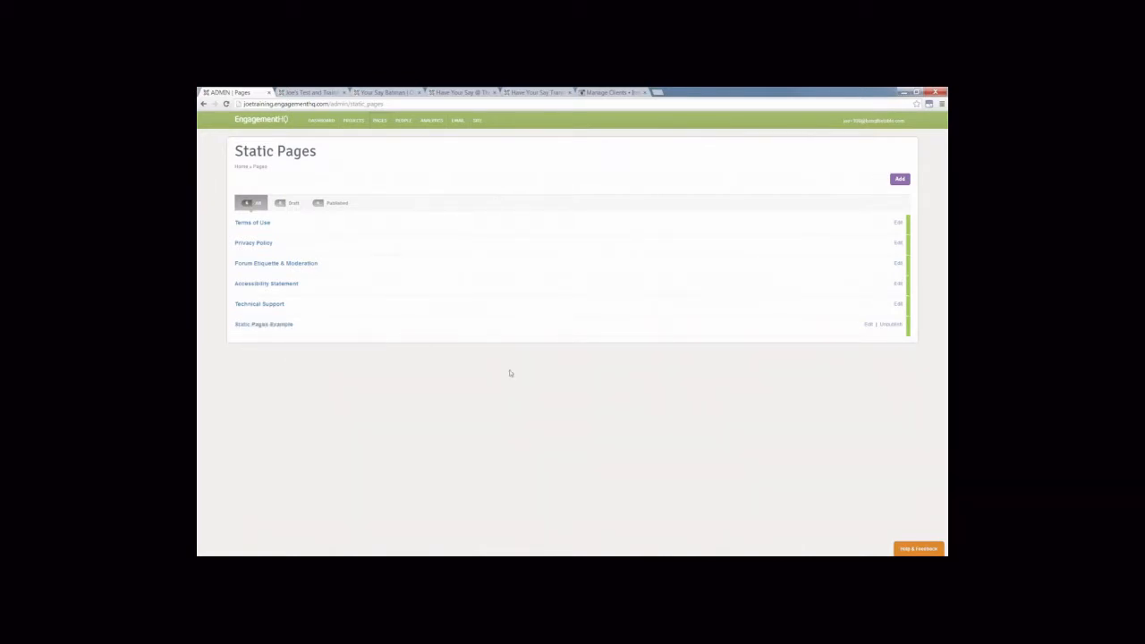
pyautogui.click(867, 325)
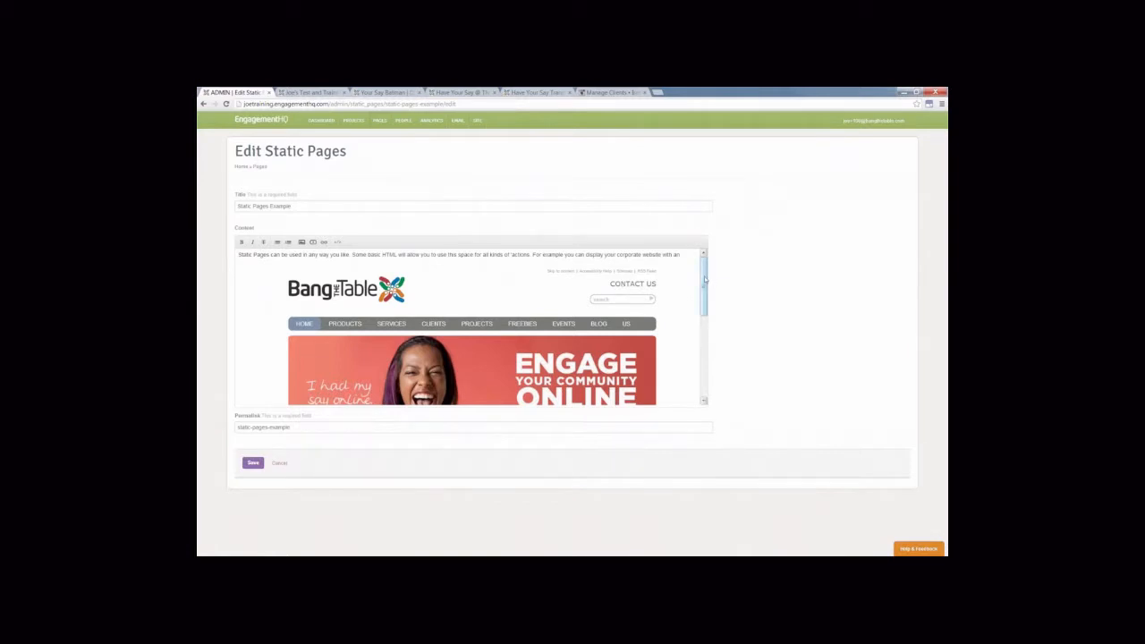
pyautogui.moveTo(705, 280); pyautogui.dragTo(705, 283)
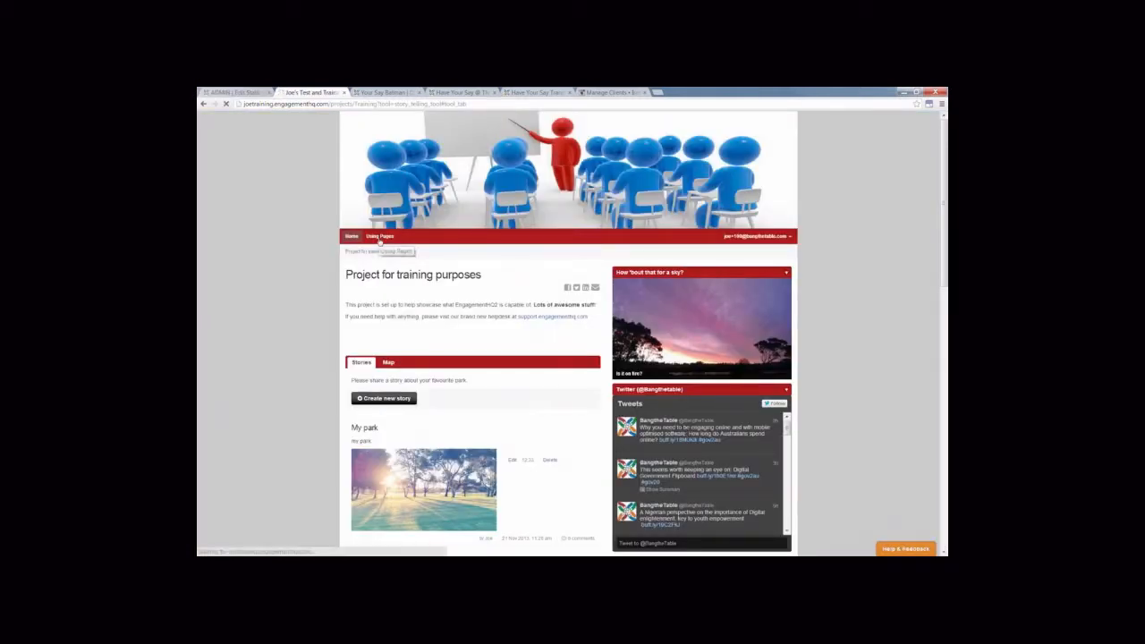
# On the public site, open the Using Pages link and browse the Events section of the embedded corporate website.
pyautogui.click(380, 236)
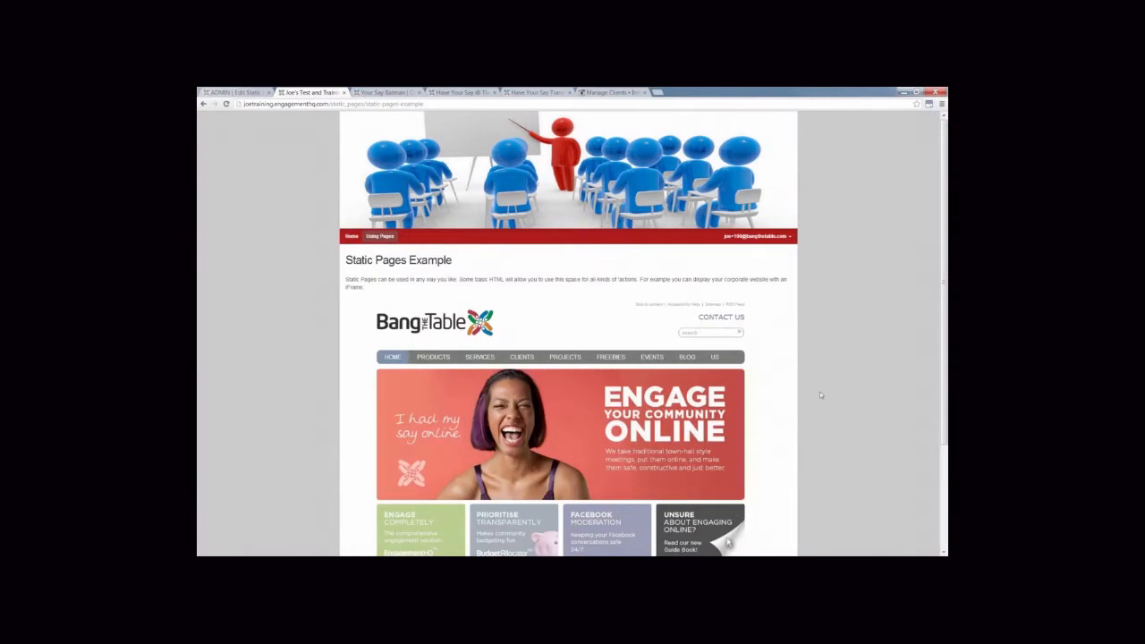
pyautogui.scroll(-1, 819, 391)
pyautogui.click(648, 292)
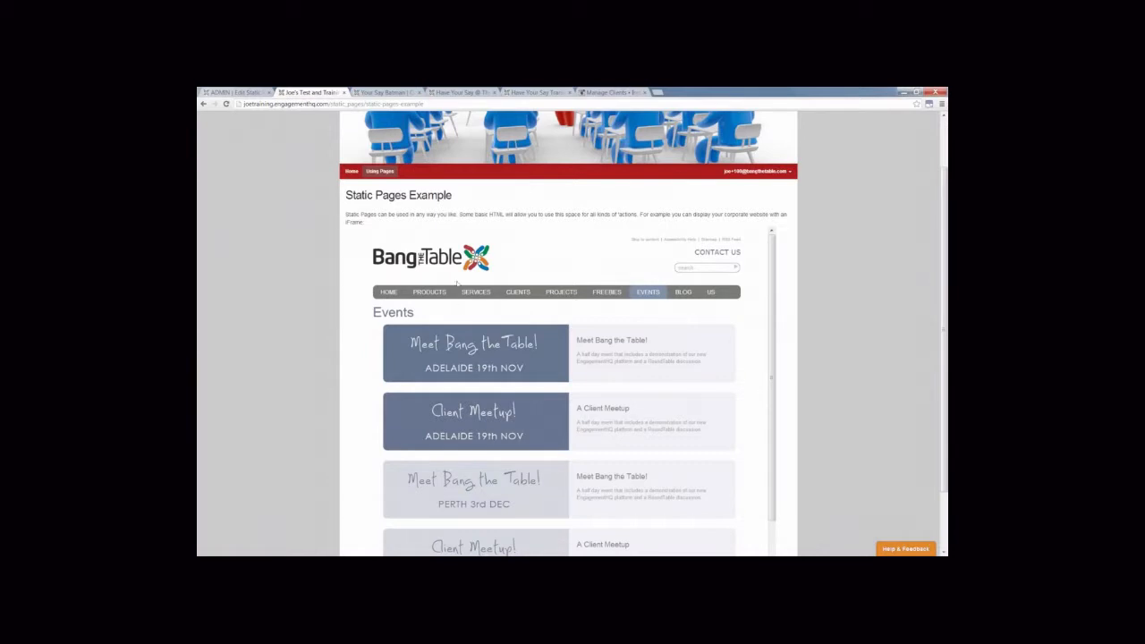
pyautogui.scroll(-2, 861, 338)
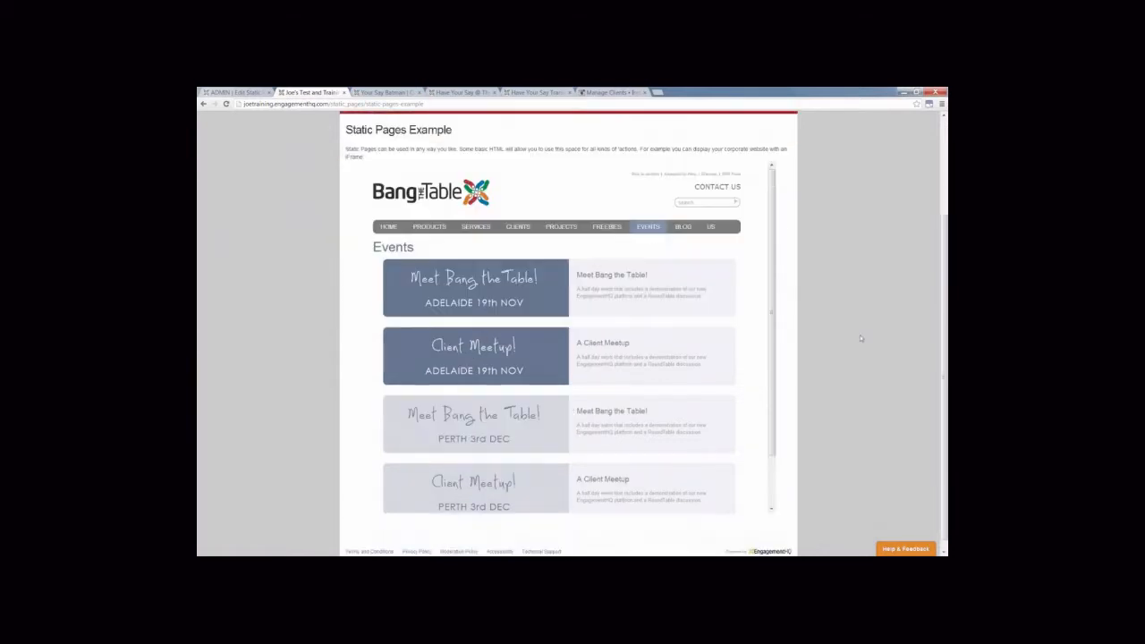
pyautogui.scroll(-1, 723, 310)
pyautogui.scroll(4, 723, 309)
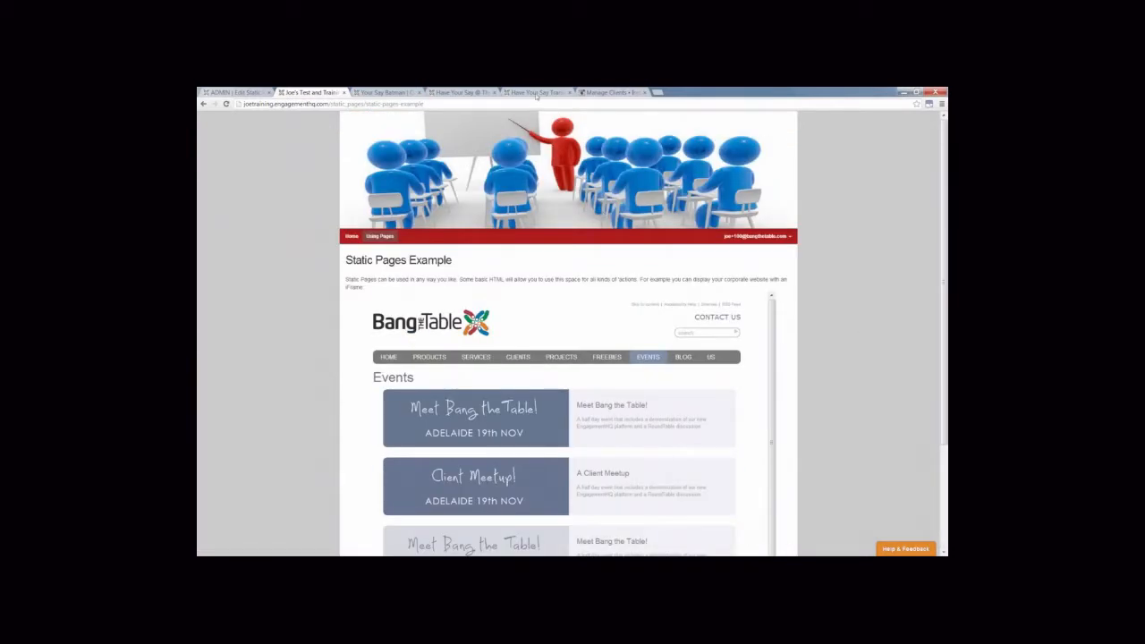
# Switch to the Have Your Say TransGrid site and view its About TransGrid static page.
pyautogui.click(537, 93)
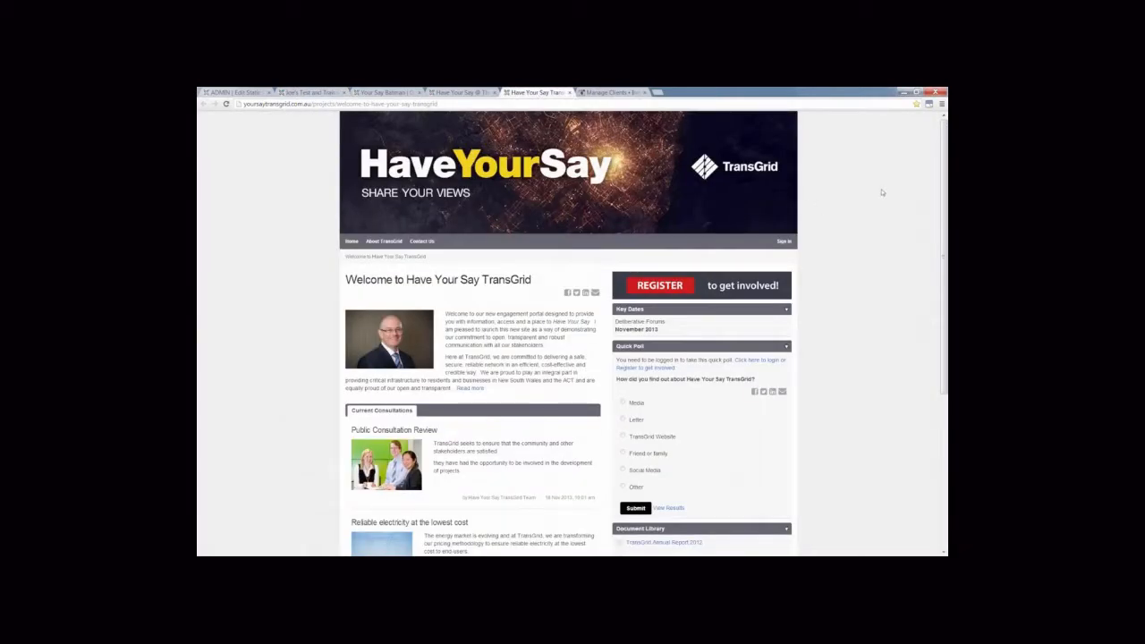
pyautogui.click(378, 243)
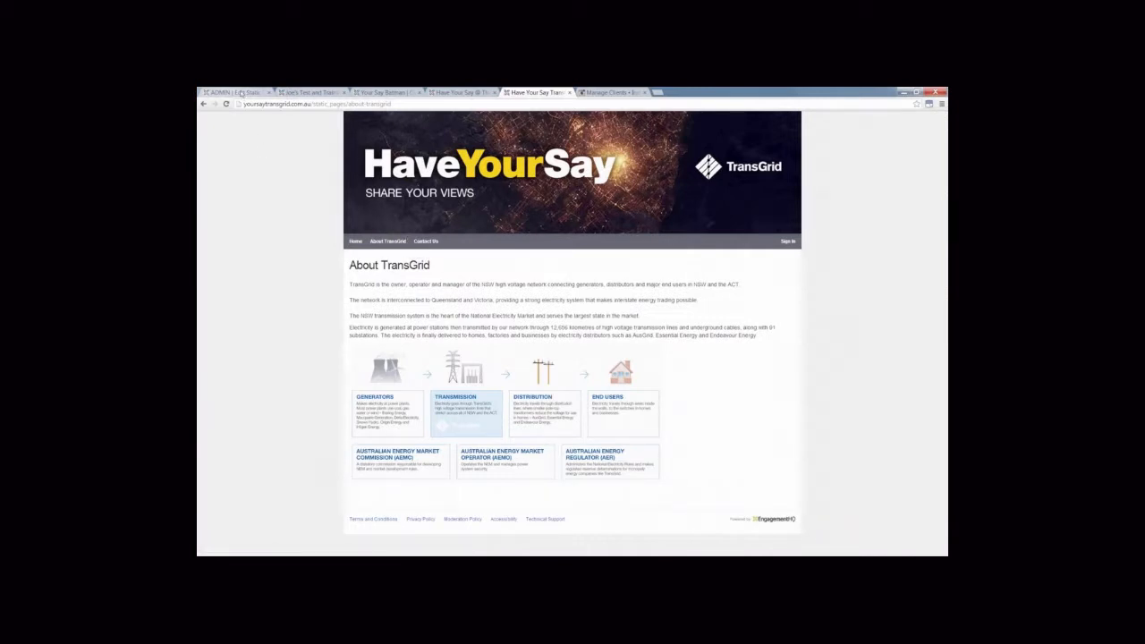
# Return to the admin site and open the site's Navigation settings.
pyautogui.click(240, 93)
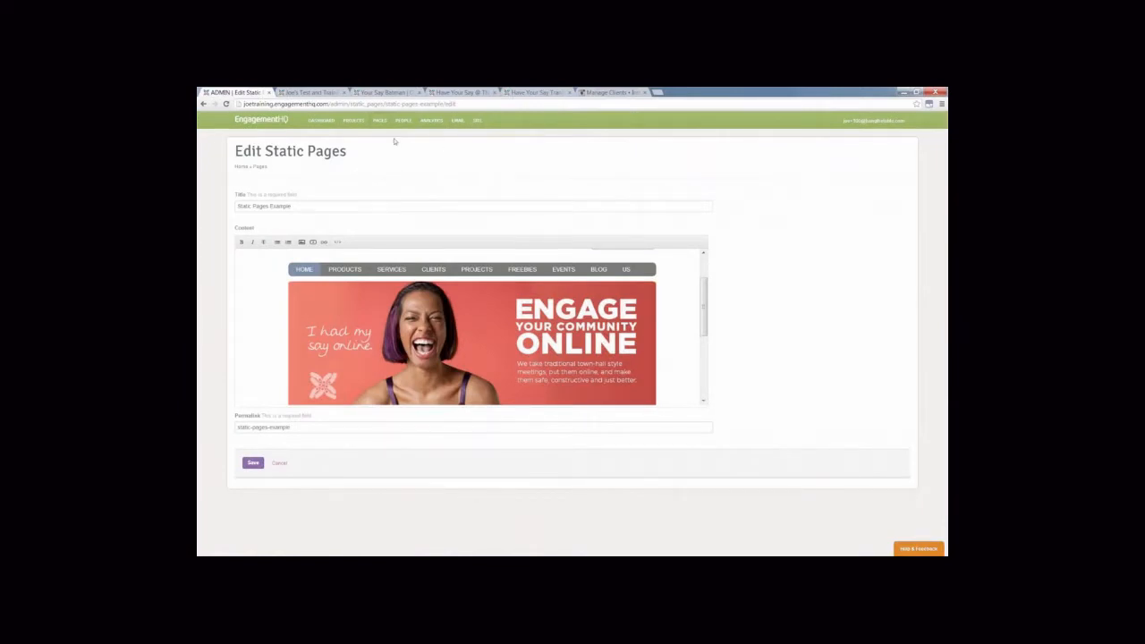
pyautogui.moveTo(477, 123)
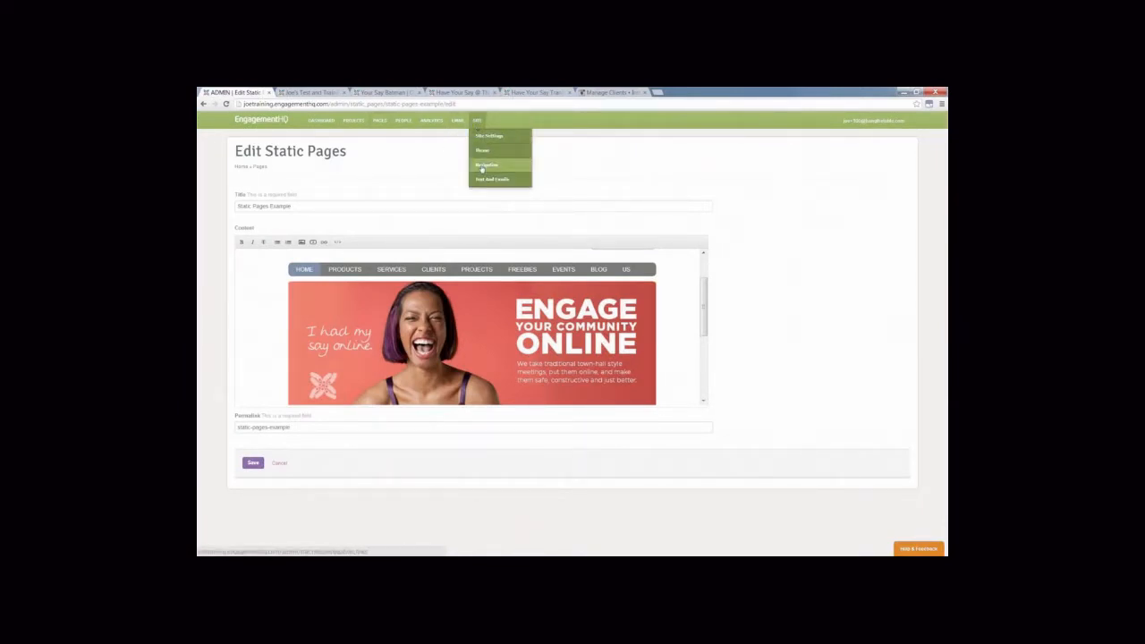
pyautogui.click(484, 167)
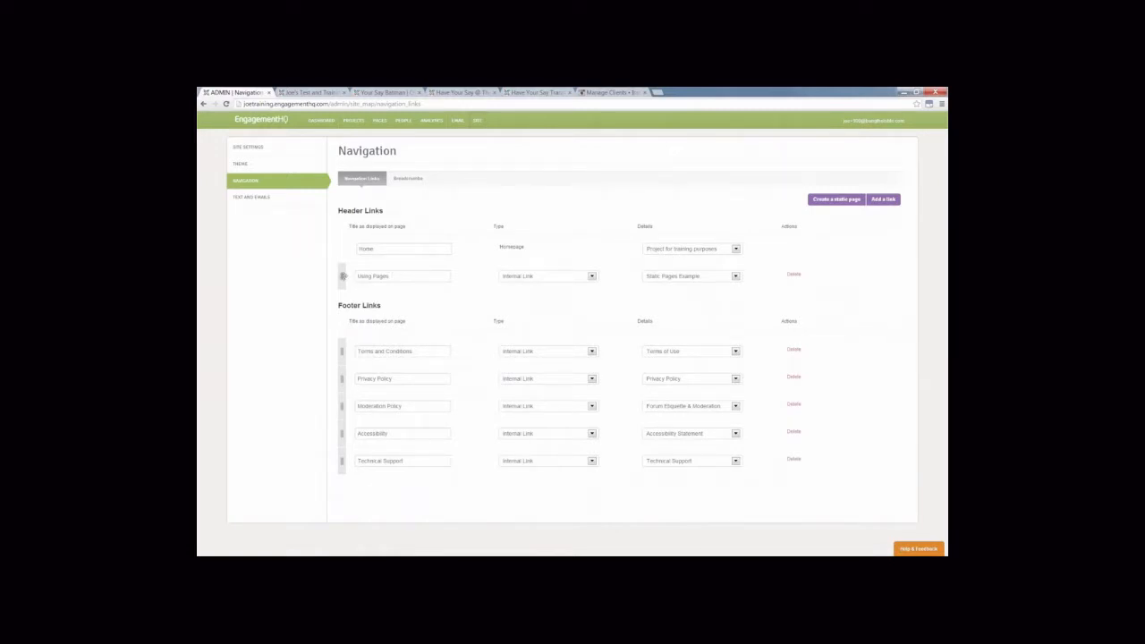
# Move the Using Pages link from the header links to the end of the footer links and check the public page's footer.
pyautogui.moveTo(341, 276); pyautogui.dragTo(350, 469)
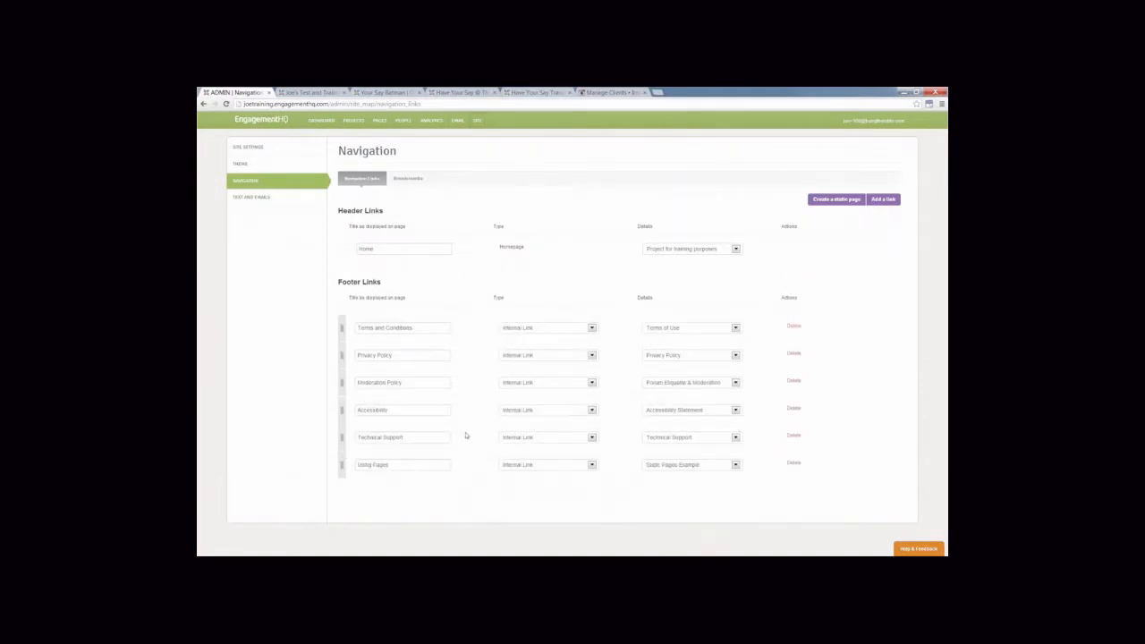
pyautogui.click(311, 92)
pyautogui.scroll(-3, 501, 447)
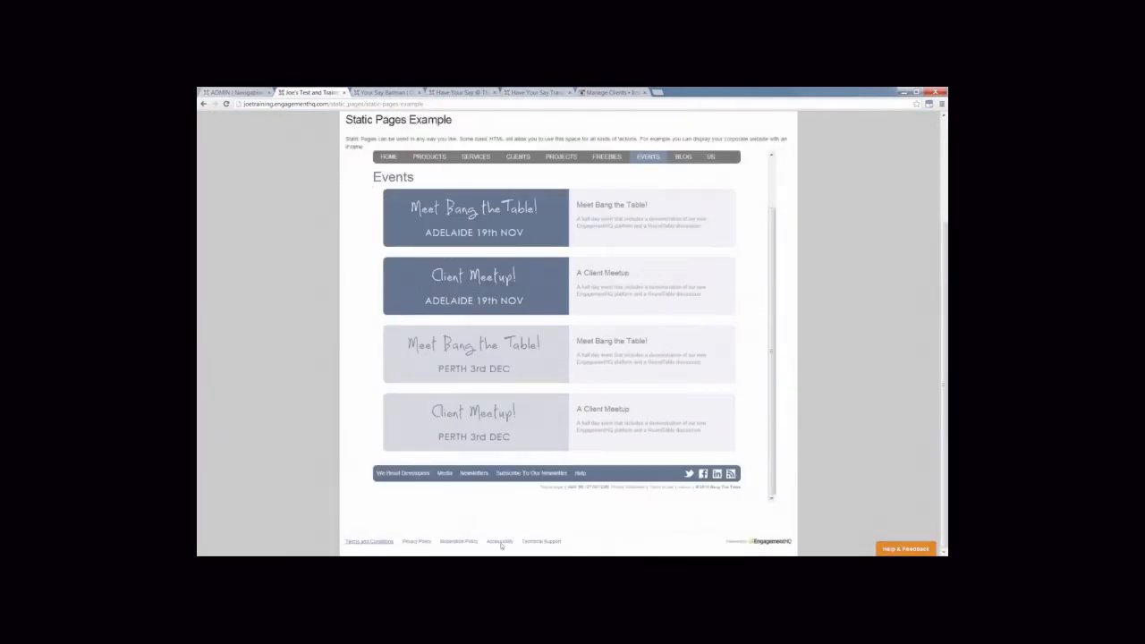
# Back in the admin navigation settings, return the Using Pages link to the header links below Home.
pyautogui.click(221, 92)
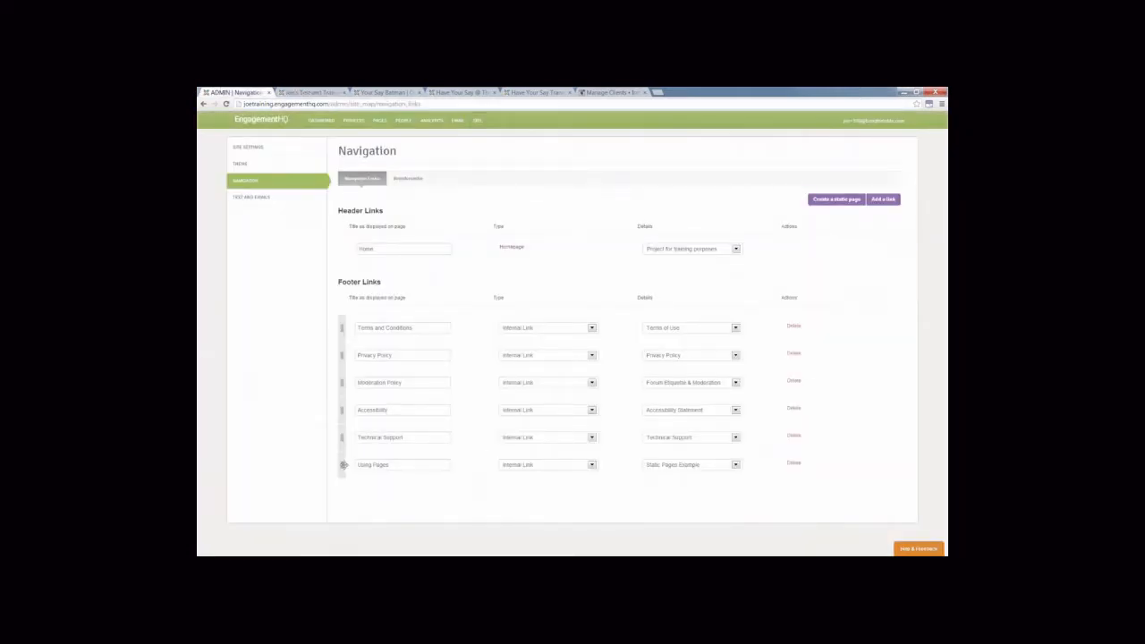
pyautogui.moveTo(342, 465); pyautogui.dragTo(356, 275)
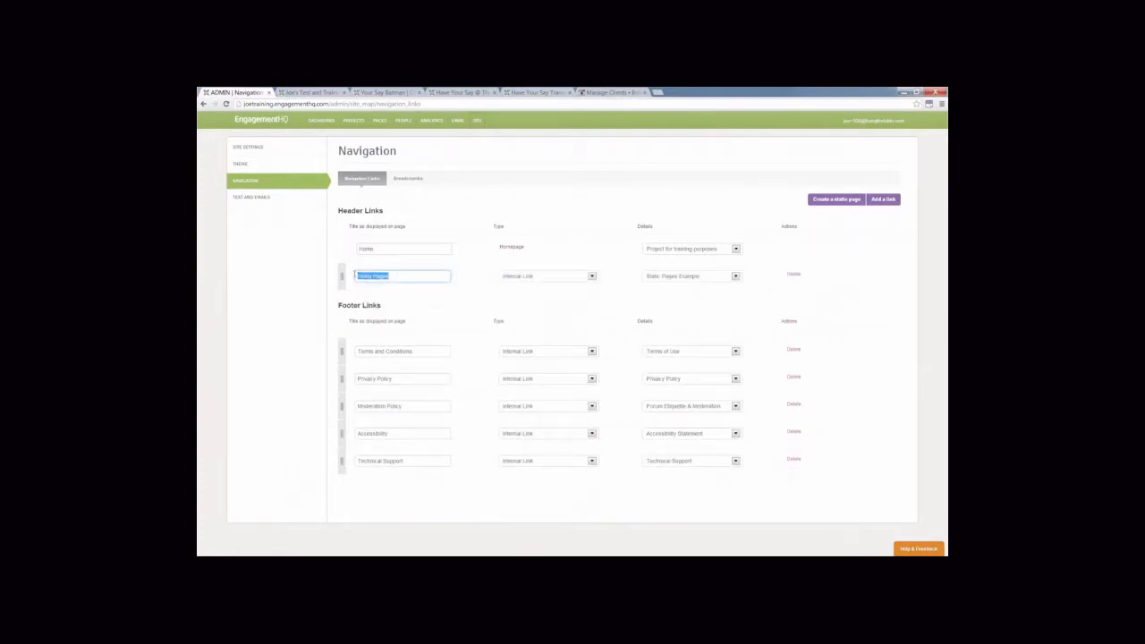
# Check the Using Pages header link's title and its available destinations, keeping Static Pages Example selected.
pyautogui.click(407, 293)
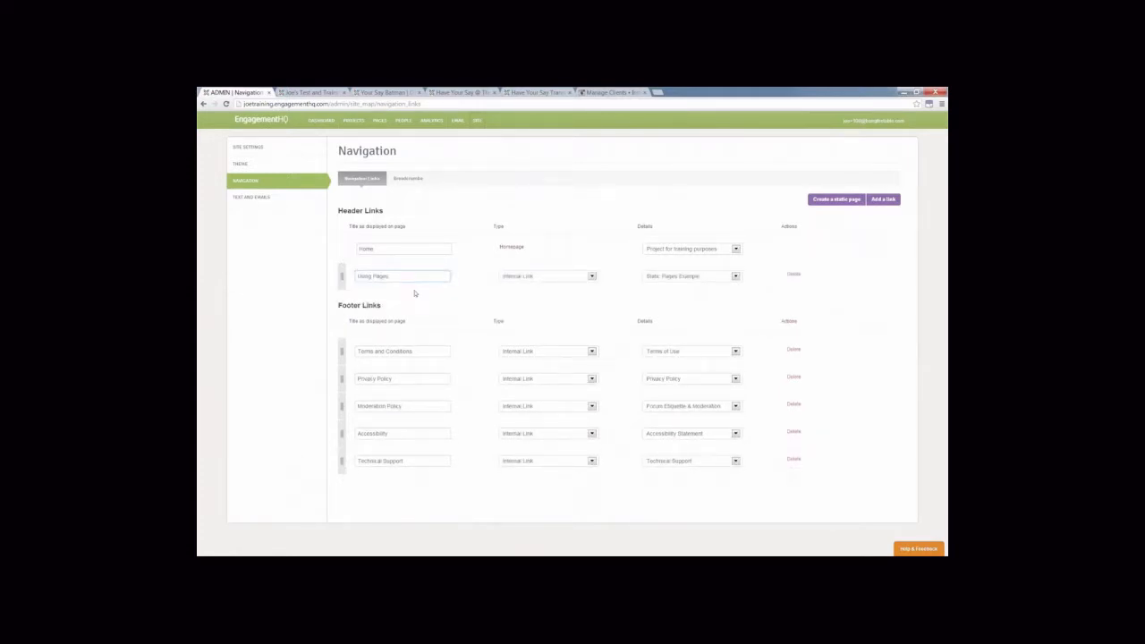
pyautogui.click(686, 278)
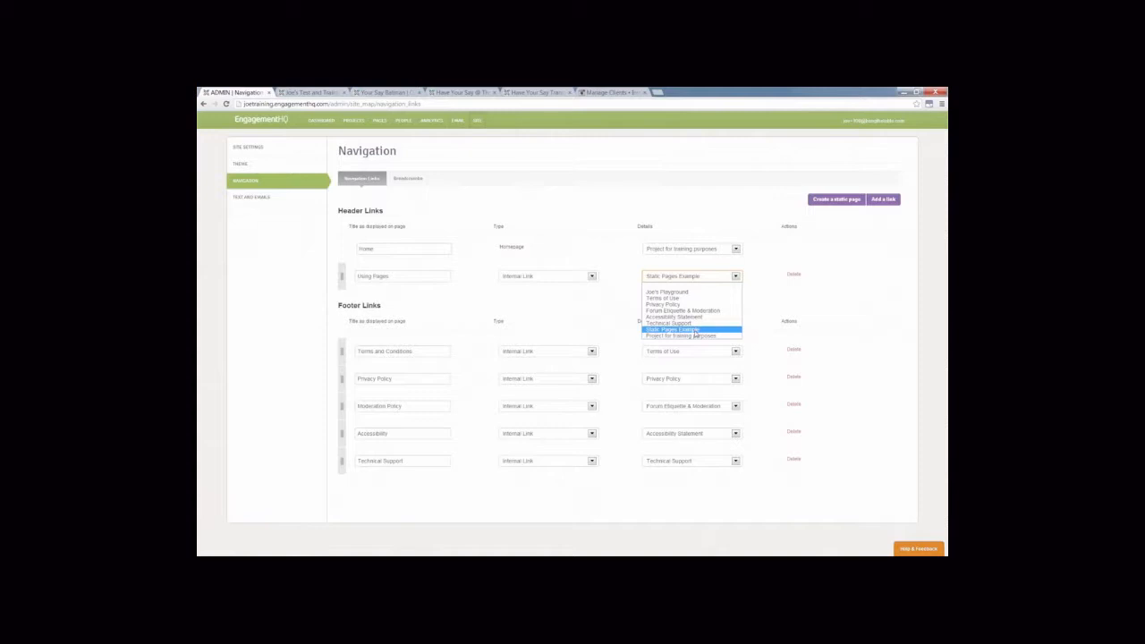
pyautogui.click(695, 331)
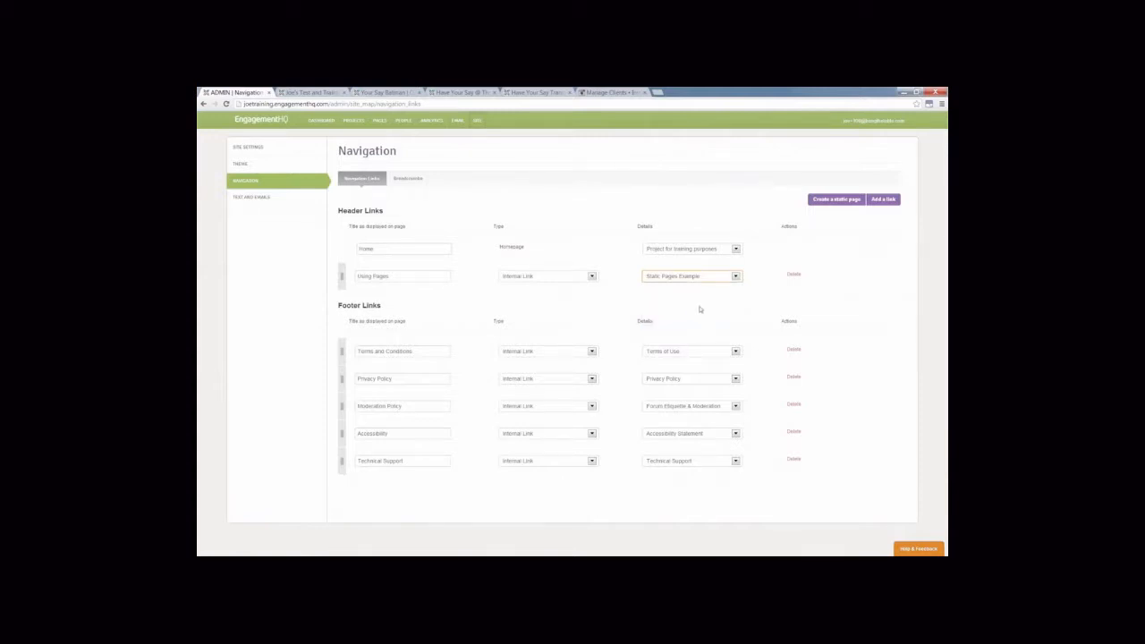
pyautogui.click(766, 302)
# Compare the header links on the public Static Pages Example page with the admin navigation settings.
pyautogui.click(314, 92)
pyautogui.scroll(2, 306, 117)
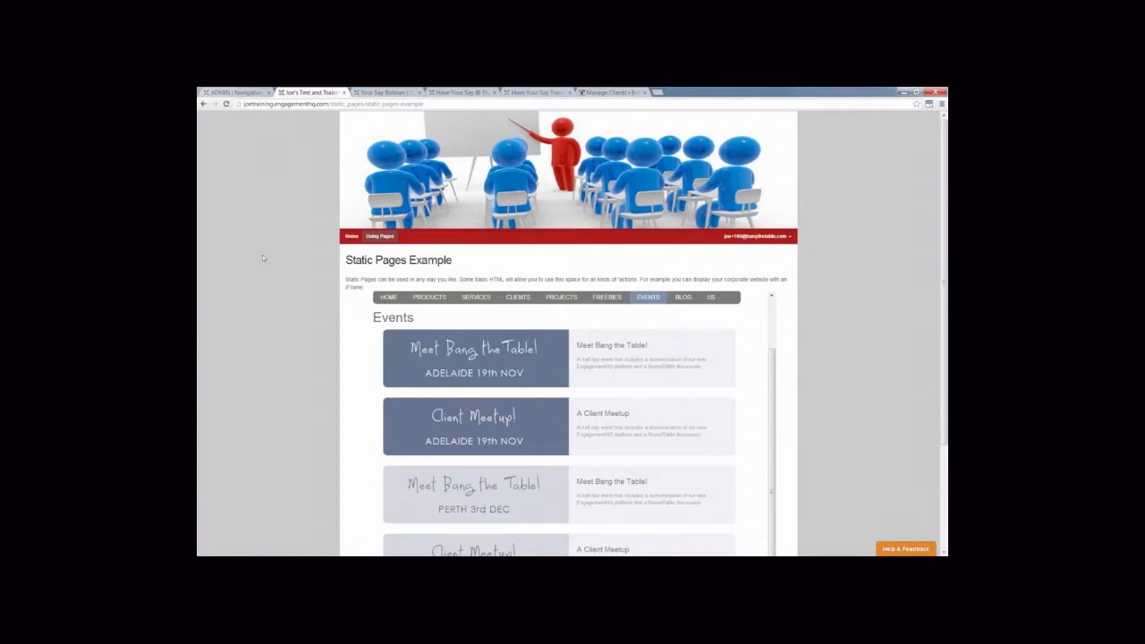
pyautogui.click(244, 94)
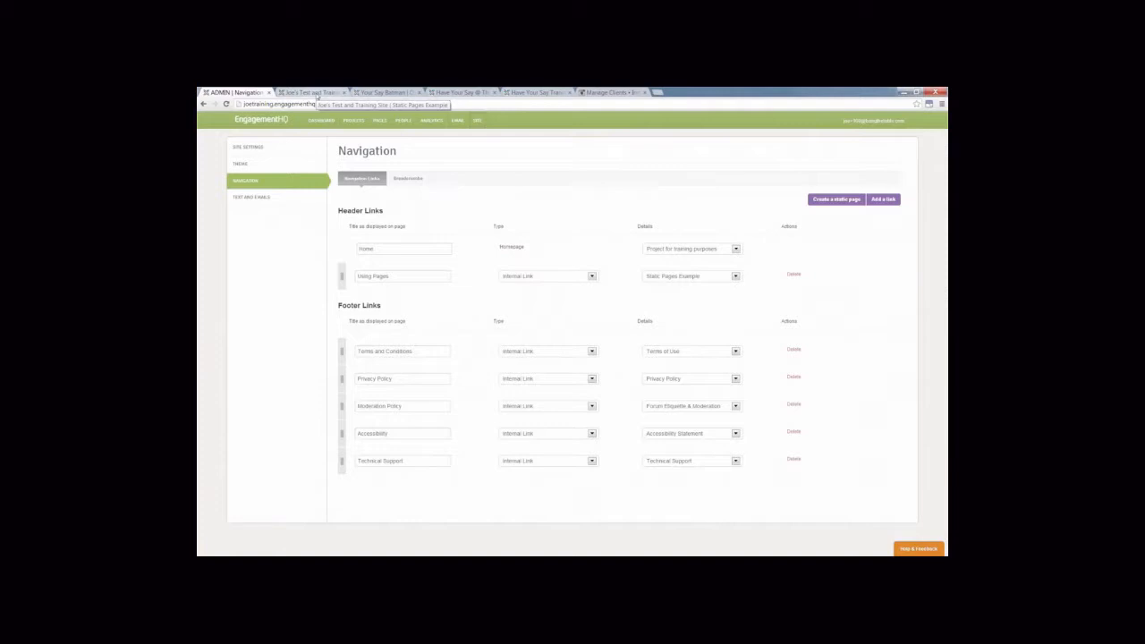
pyautogui.click(317, 94)
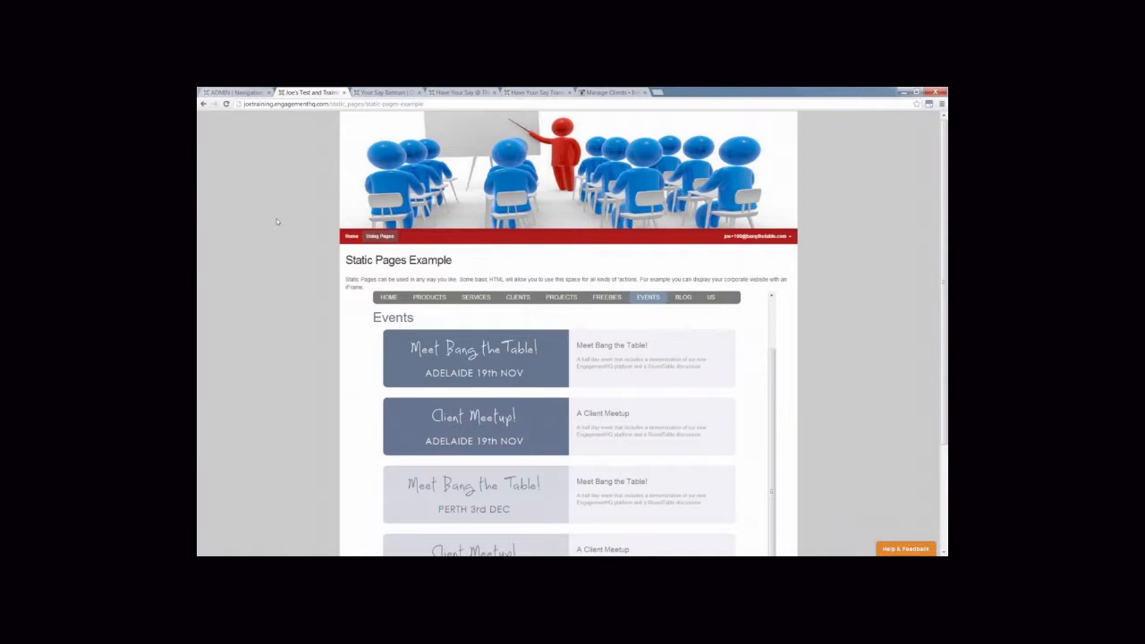
pyautogui.click(246, 92)
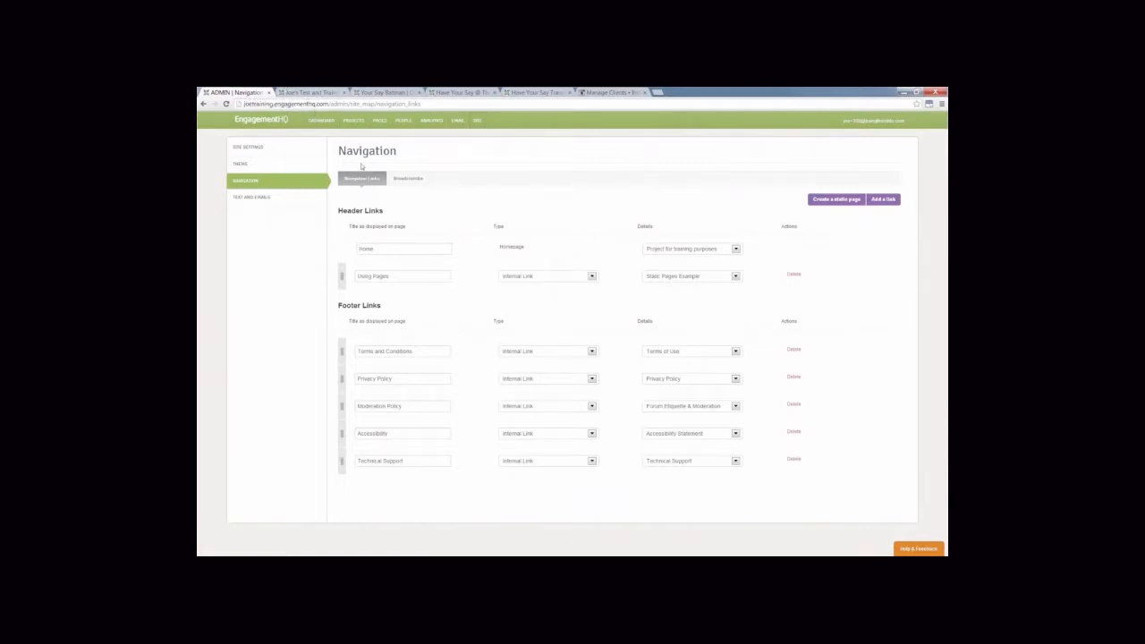
# Open Project for training purposes in the admin and bring up the settings of its Related Projects widget.
pyautogui.moveTo(355, 123)
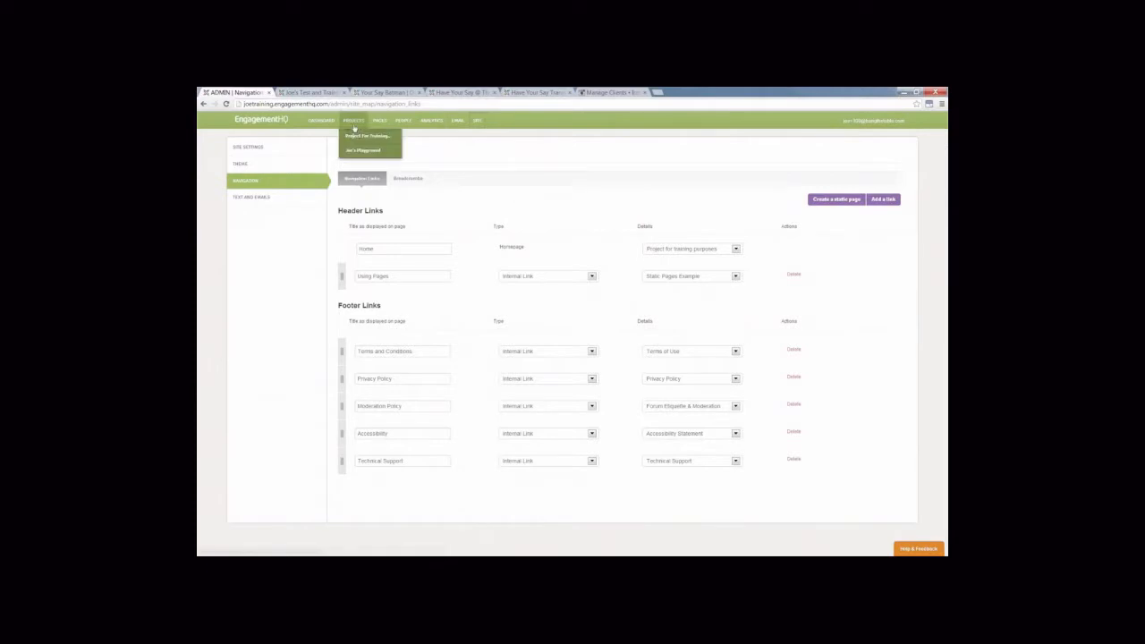
pyautogui.click(357, 137)
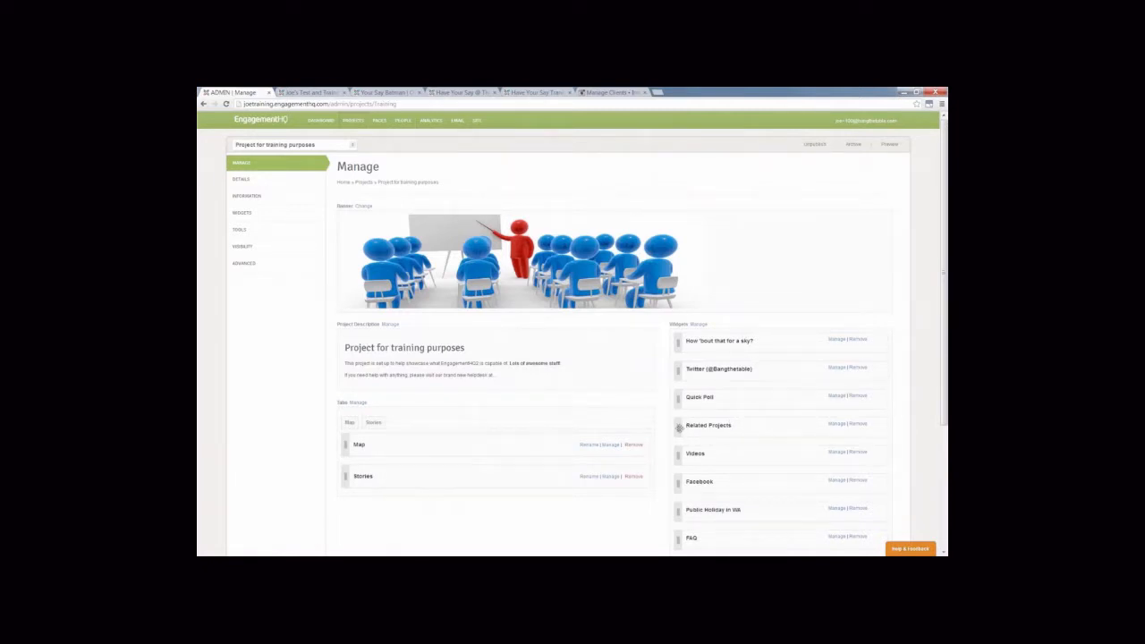
pyautogui.moveTo(679, 428)
pyautogui.mouseDown()
pyautogui.moveTo(678, 480)
pyautogui.moveTo(678, 423)
pyautogui.mouseUp()
pyautogui.scroll(-1, 678, 424)
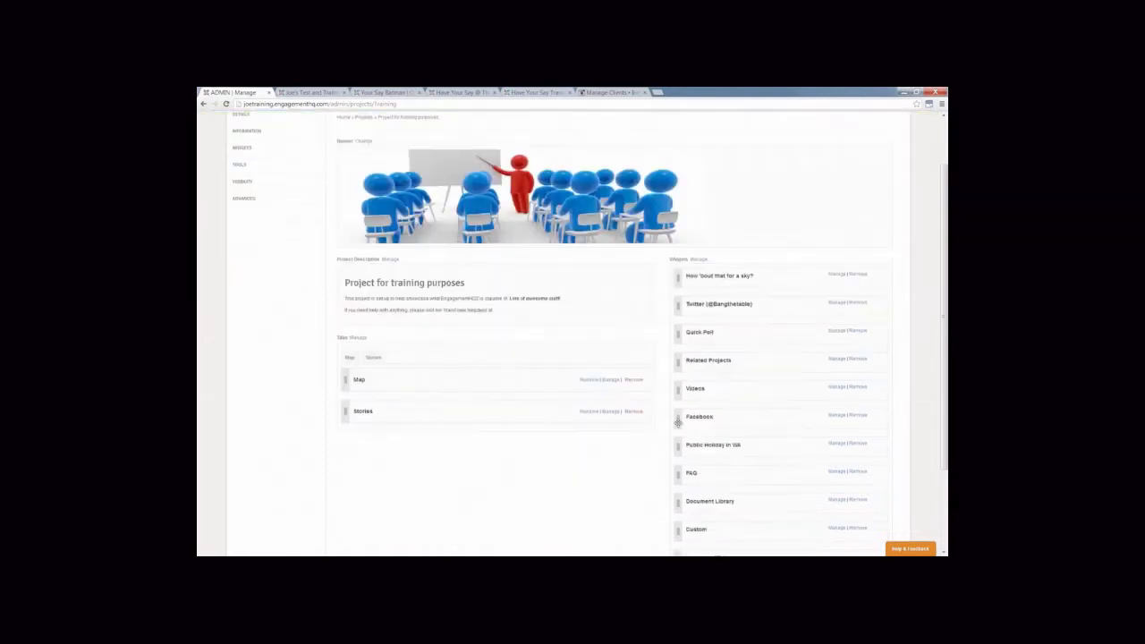
pyautogui.click(835, 361)
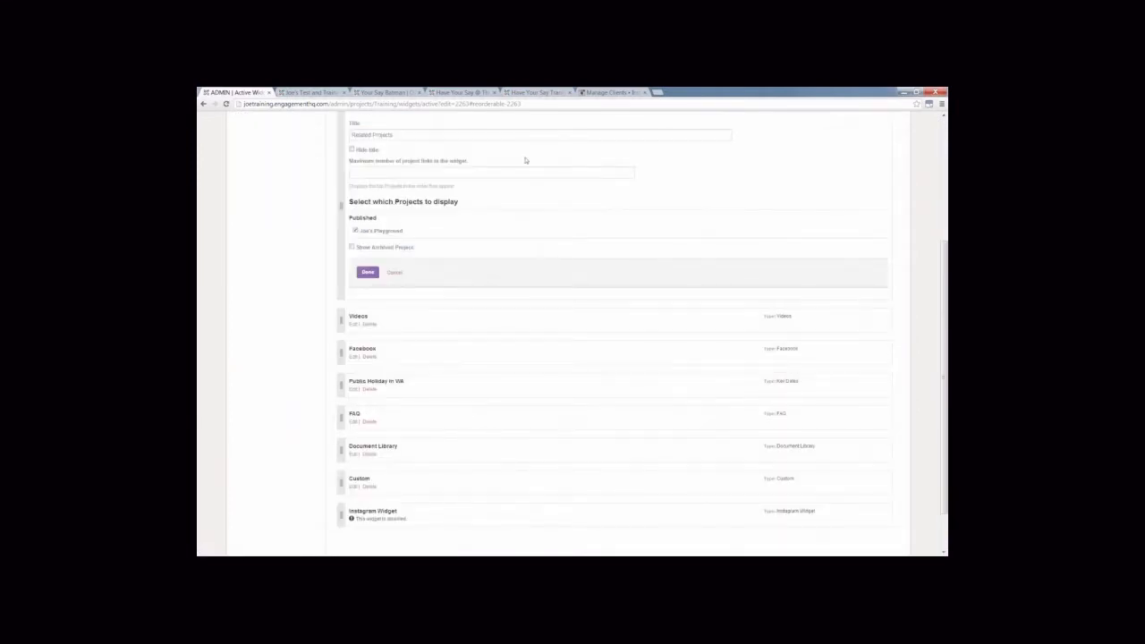
pyautogui.scroll(1, 407, 204)
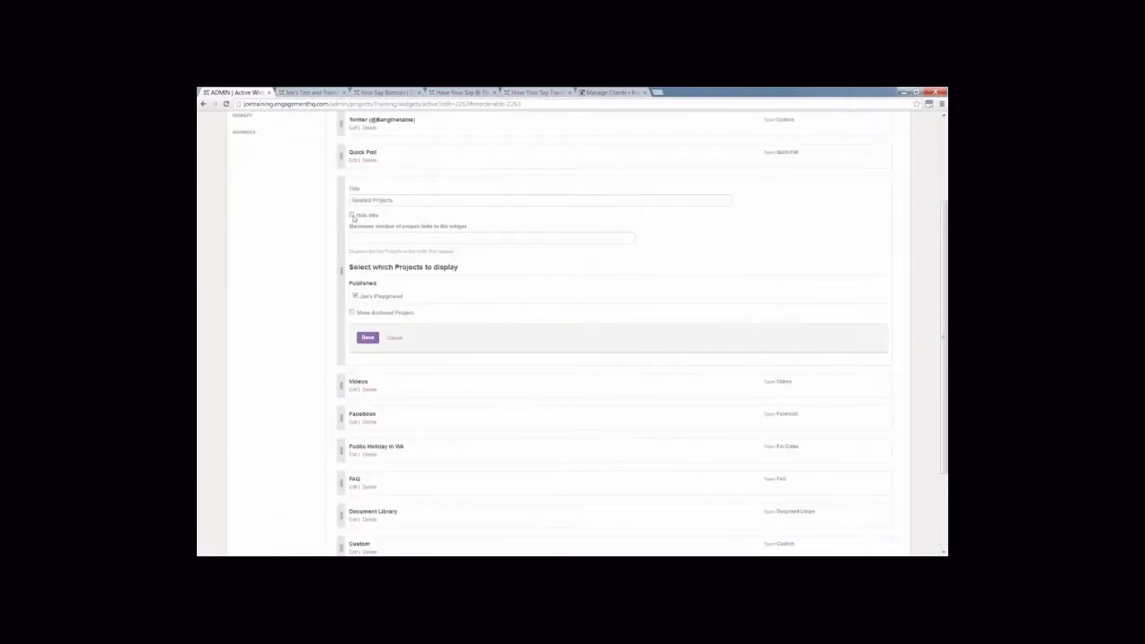
# View the project's widgets, including Related Projects, on the public site's home page.
pyautogui.click(314, 93)
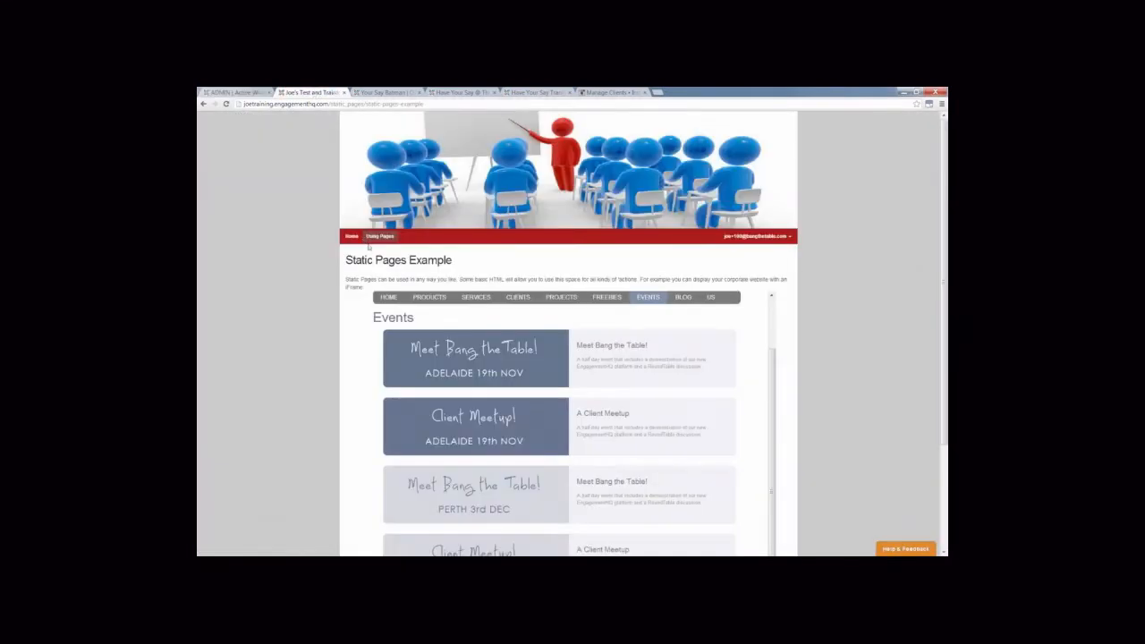
pyautogui.click(357, 237)
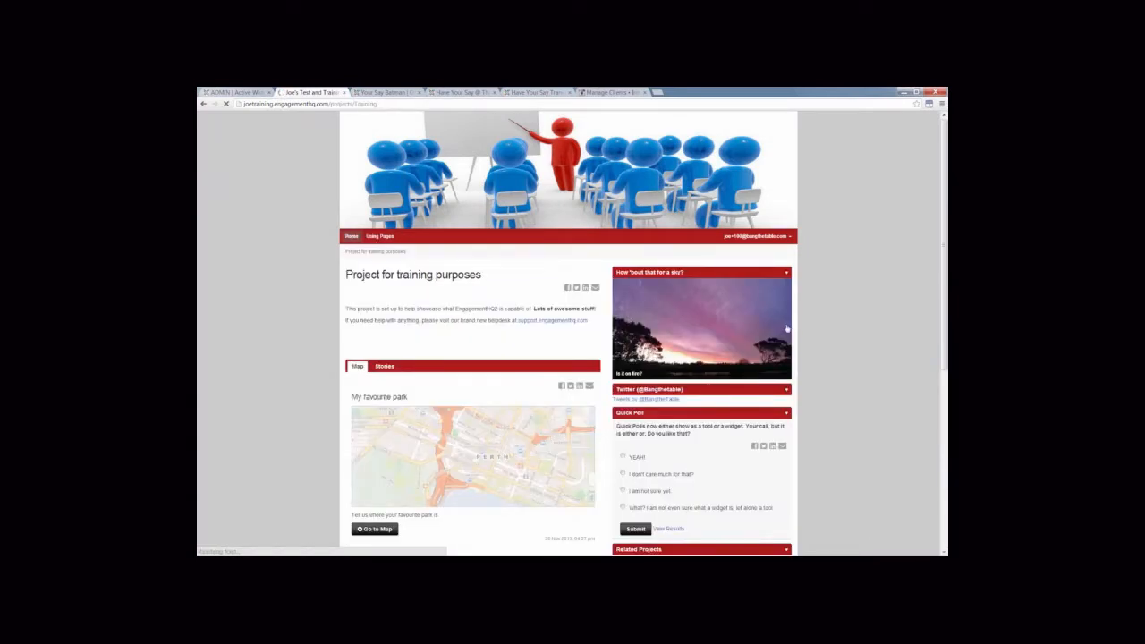
pyautogui.scroll(-5, 788, 329)
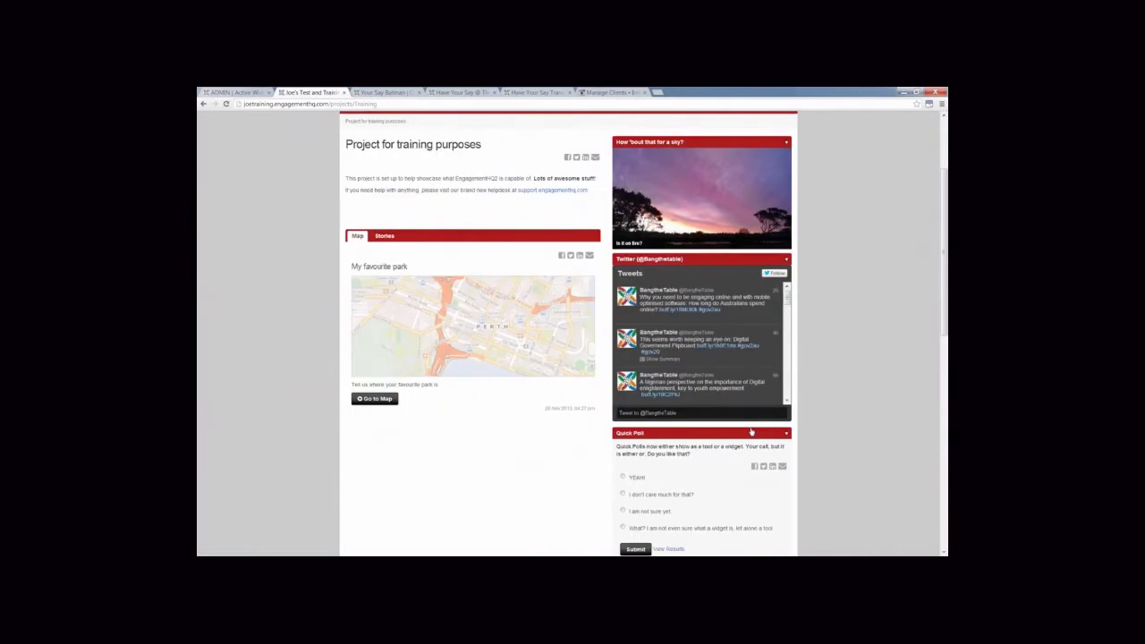
# Back in the admin widget settings, turn on Show Archived Project for the Related Projects widget.
pyautogui.click(213, 92)
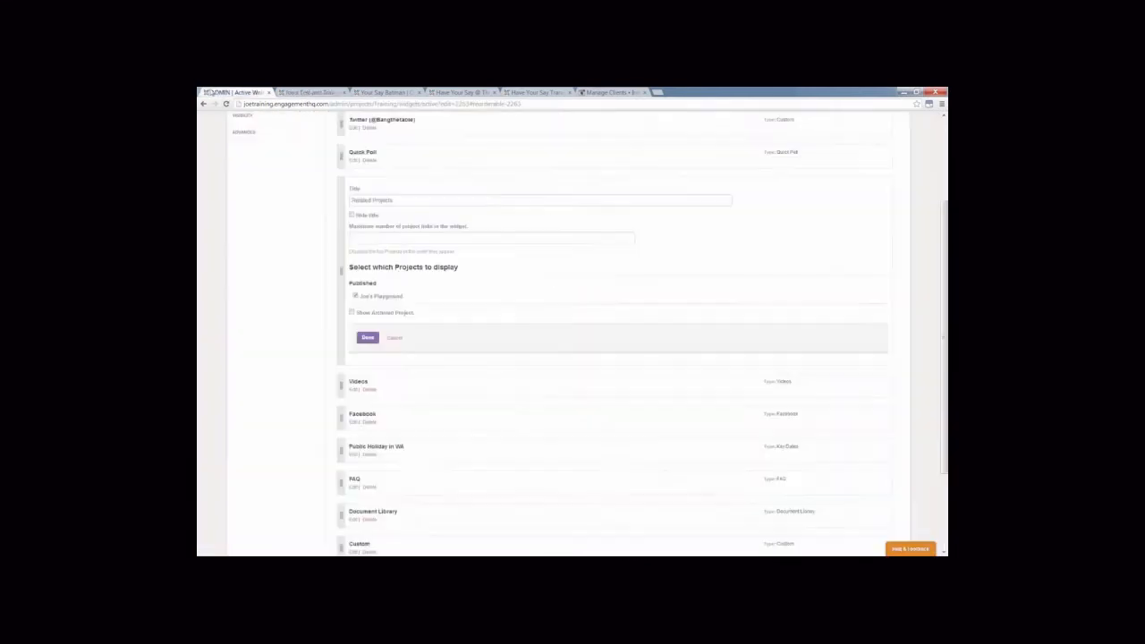
pyautogui.click(351, 314)
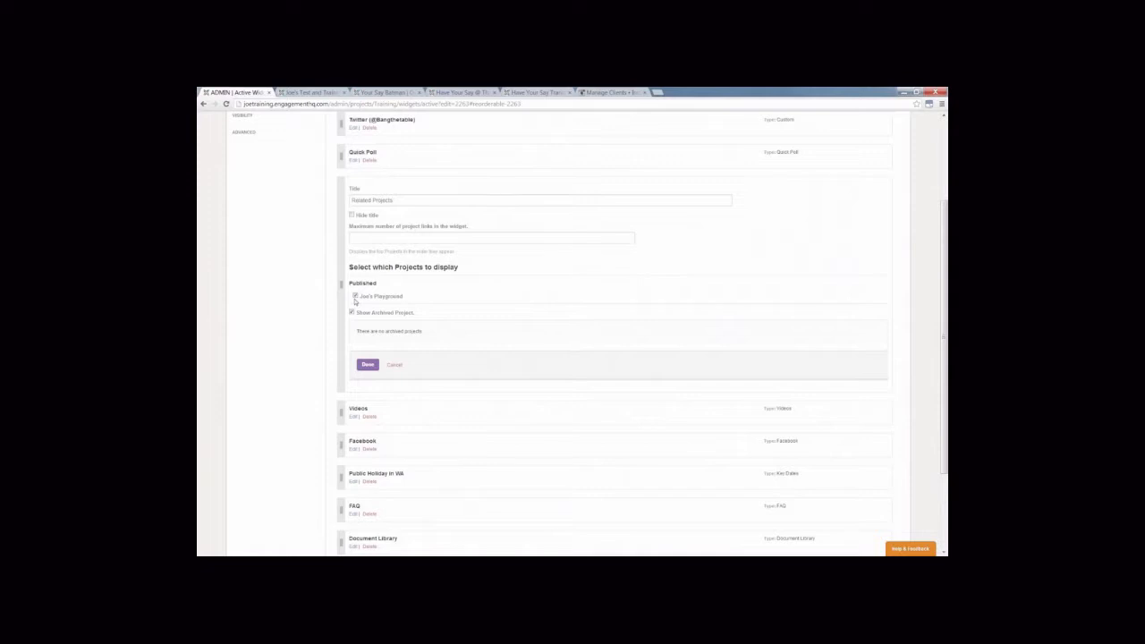
pyautogui.scroll(1, 354, 301)
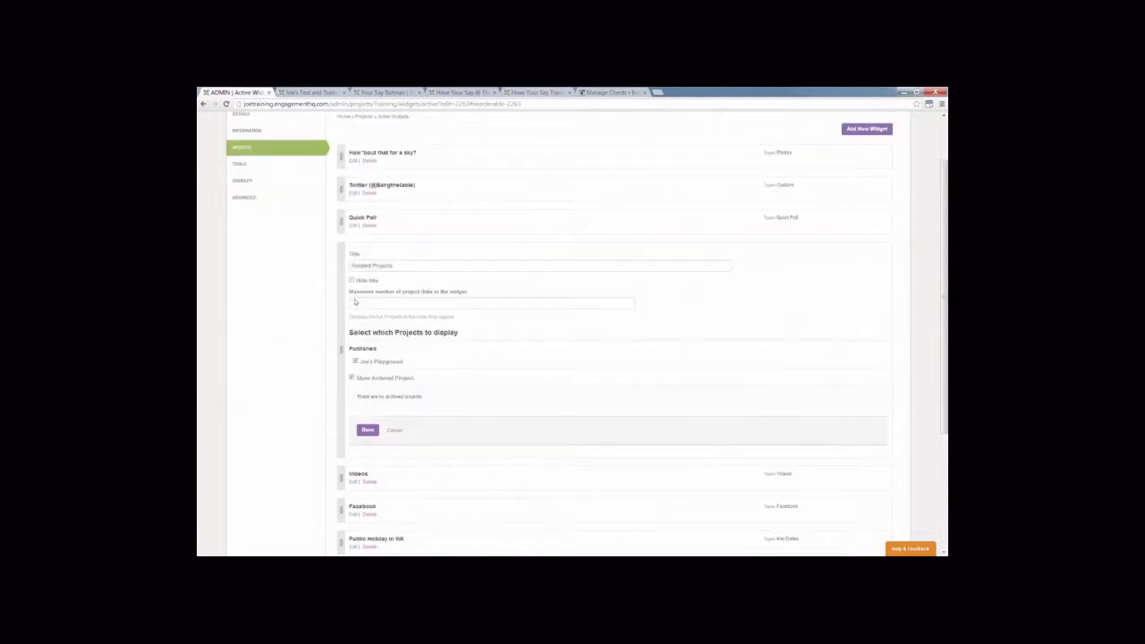
pyautogui.scroll(1, 354, 302)
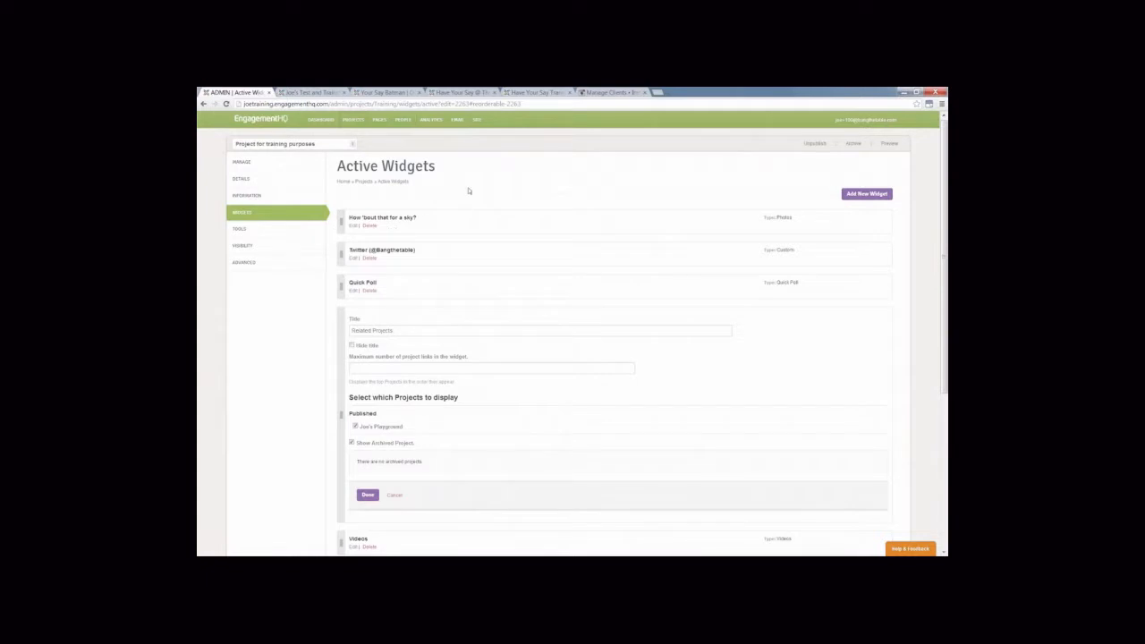
# Switch to Instagram's Manage Clients page and examine the registered client's website URL, redirect URI and client ID.
pyautogui.click(478, 121)
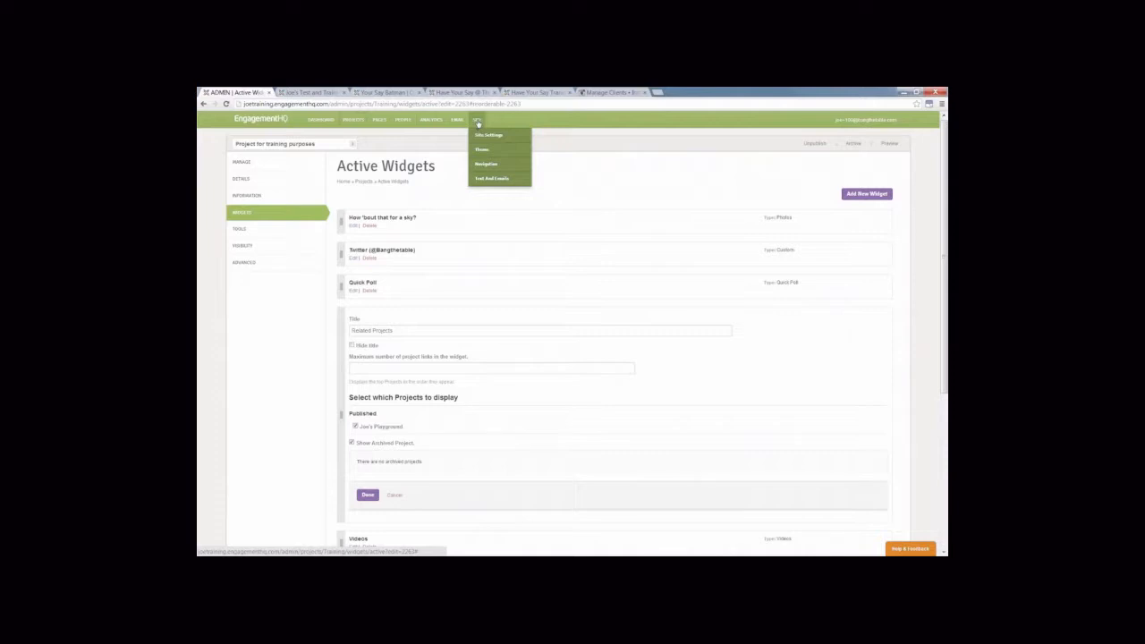
pyautogui.click(602, 93)
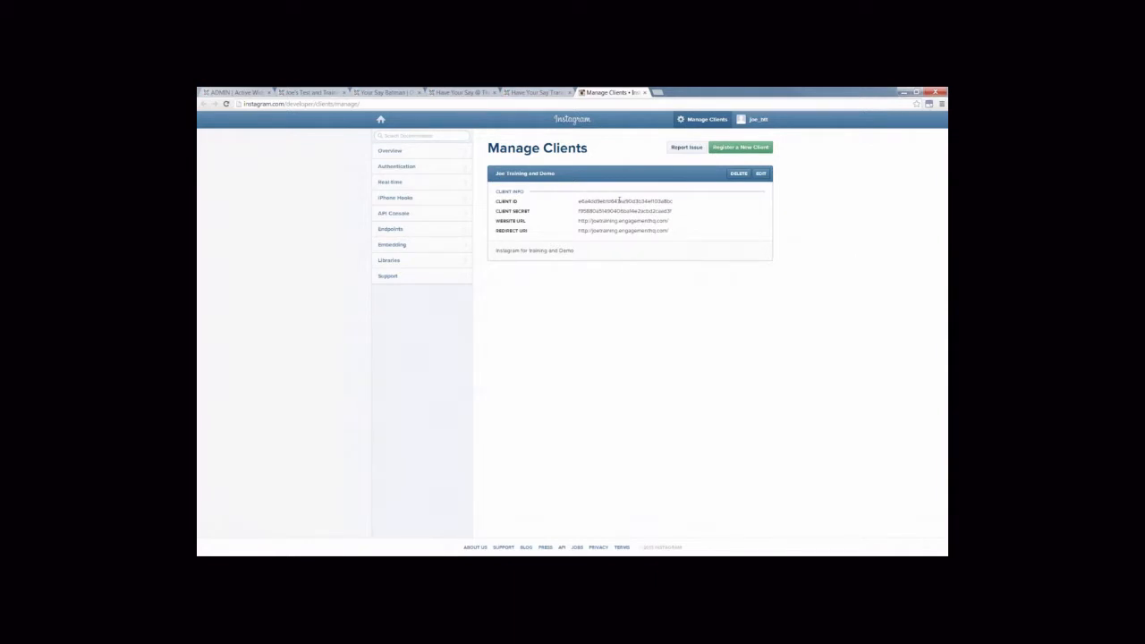
pyautogui.moveTo(671, 221); pyautogui.dragTo(579, 224)
pyautogui.click(608, 231)
pyautogui.moveTo(673, 203); pyautogui.dragTo(580, 207)
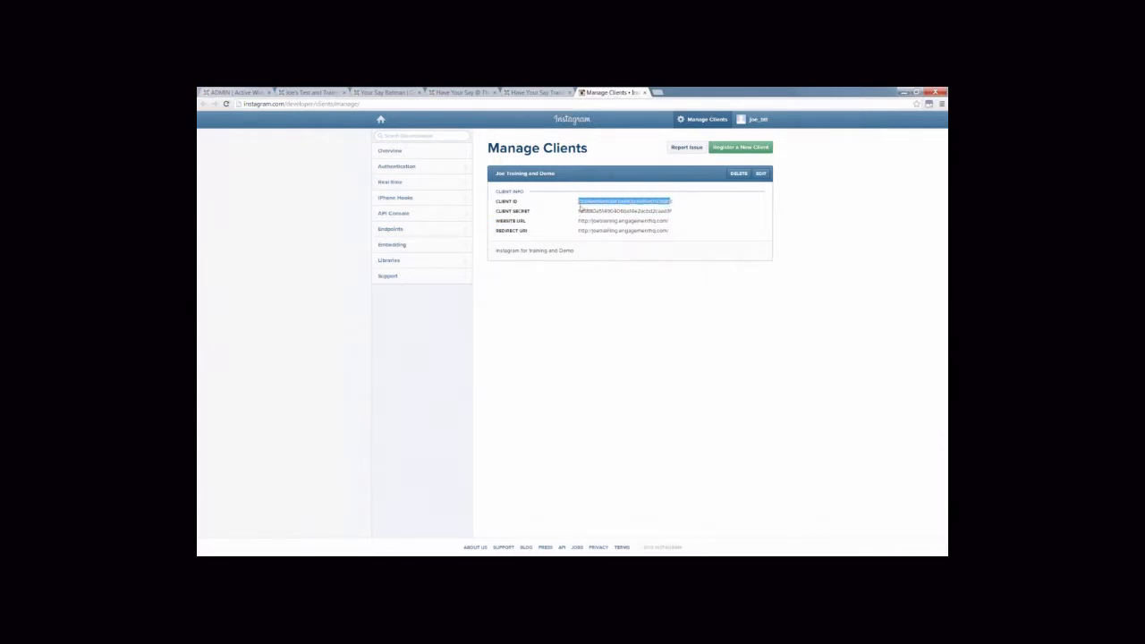
pyautogui.click(671, 203)
pyautogui.click(663, 284)
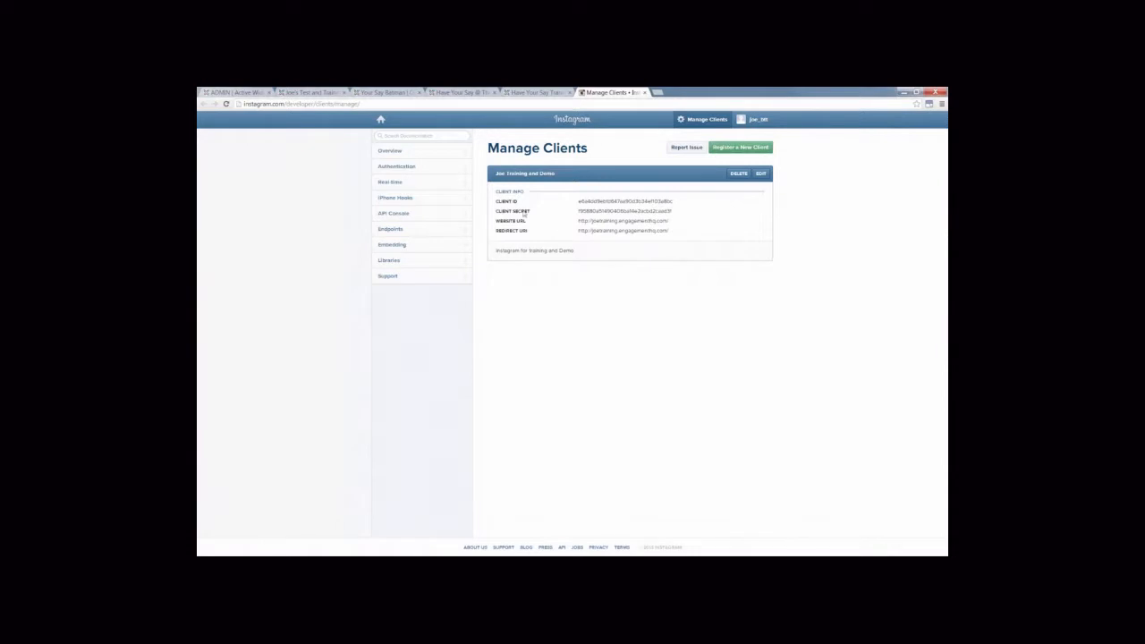
# Return to the admin site and open the advanced site settings.
pyautogui.click(247, 92)
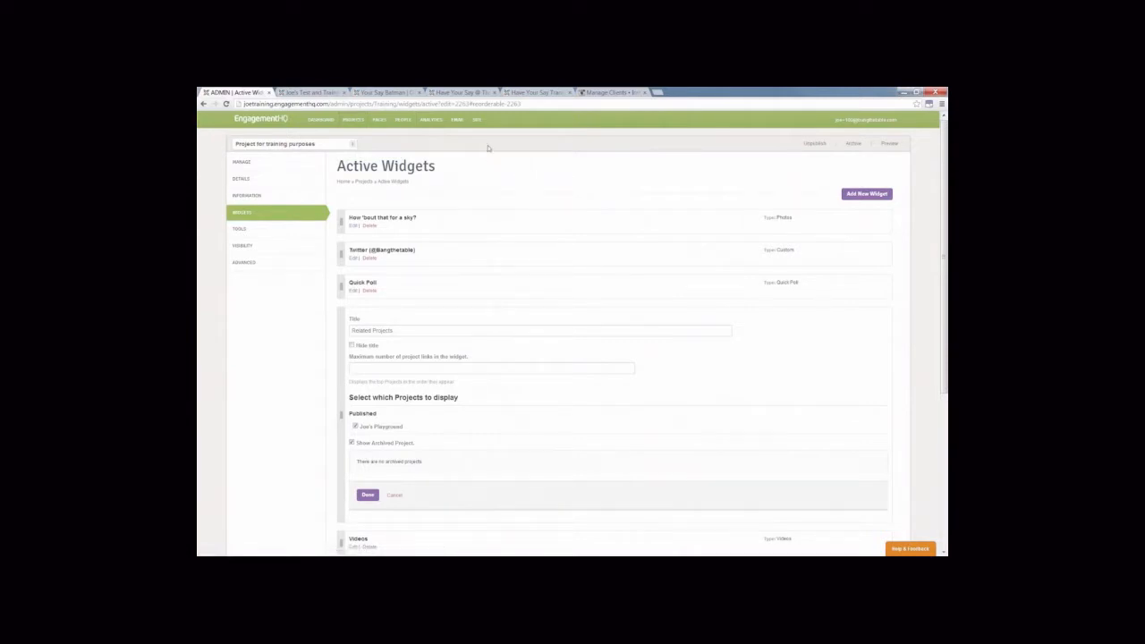
pyautogui.moveTo(483, 135)
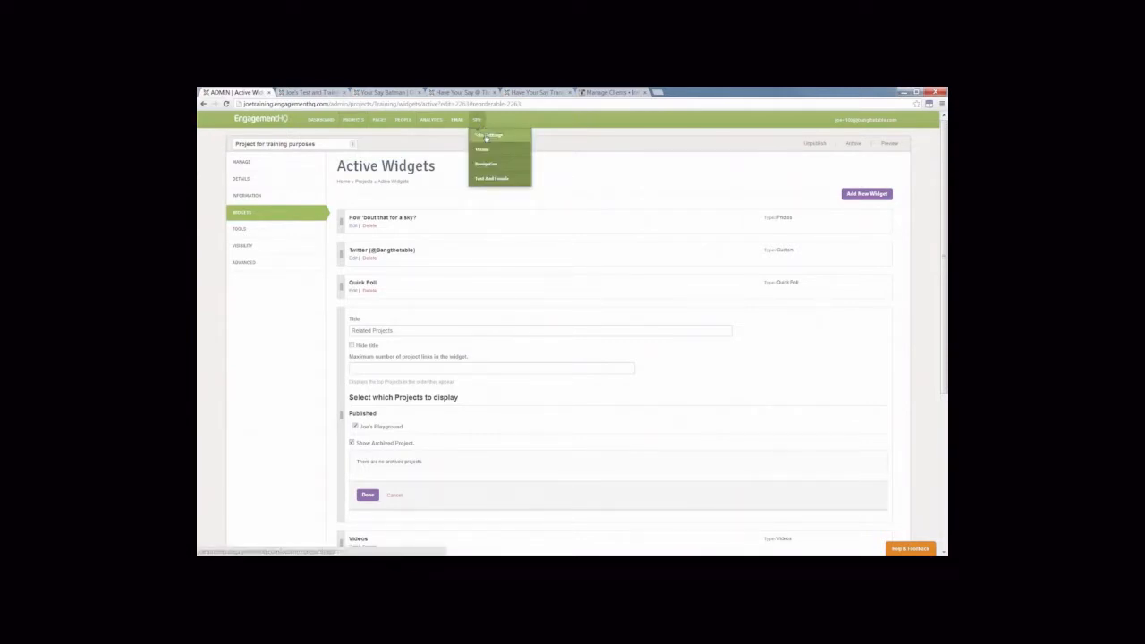
pyautogui.click(487, 136)
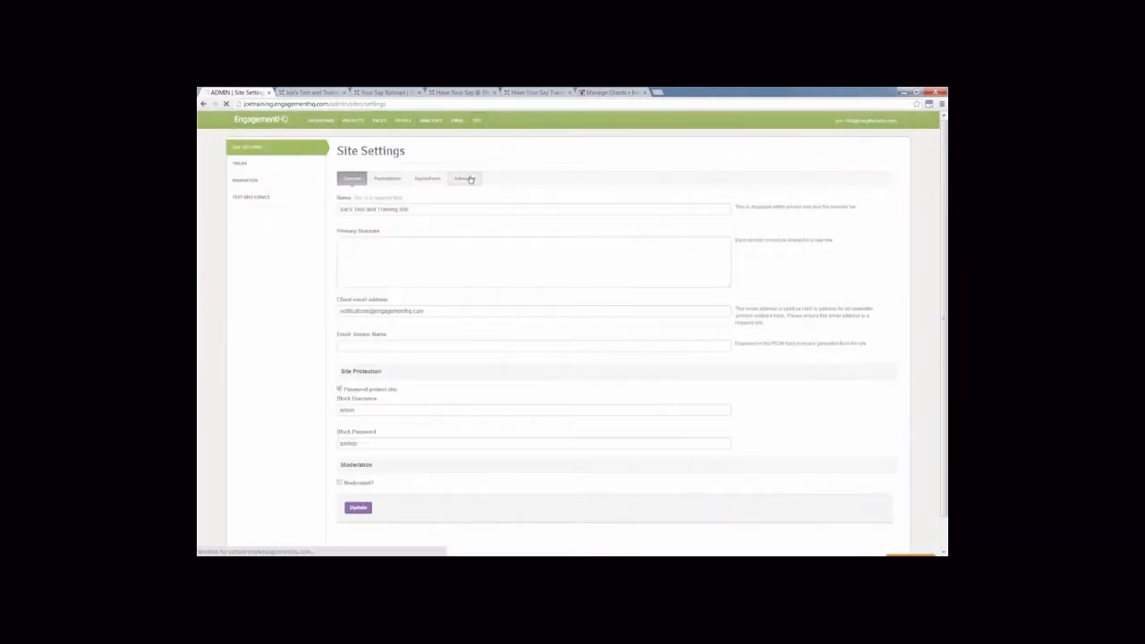
pyautogui.click(469, 179)
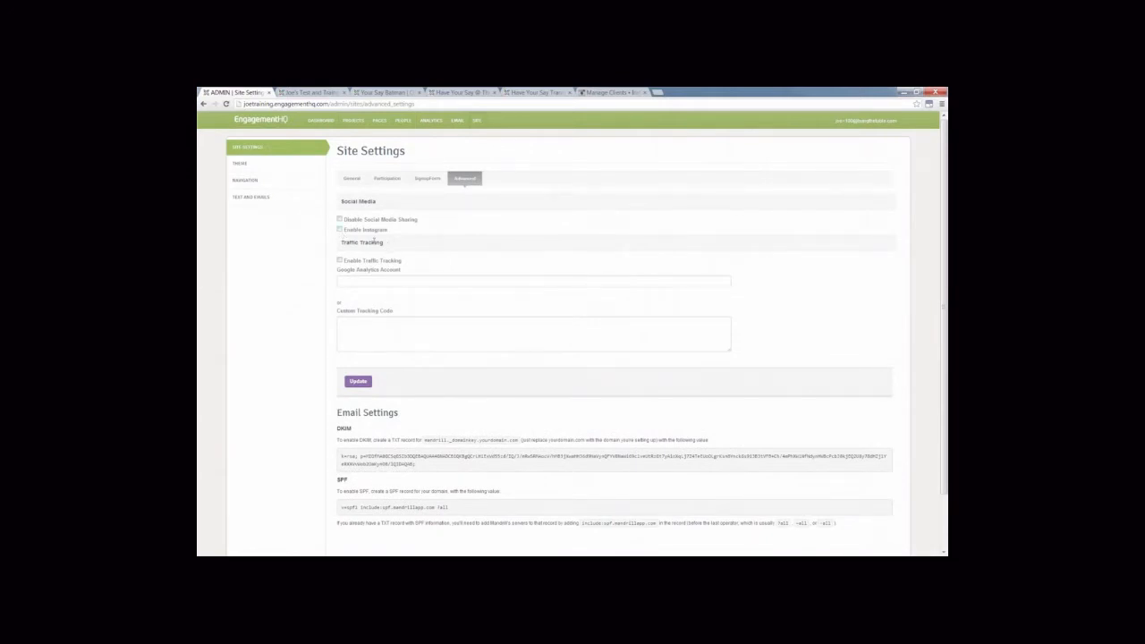
# Enable Instagram for the site, check its client ID against Instagram's Manage Clients page, and save the settings.
pyautogui.click(340, 230)
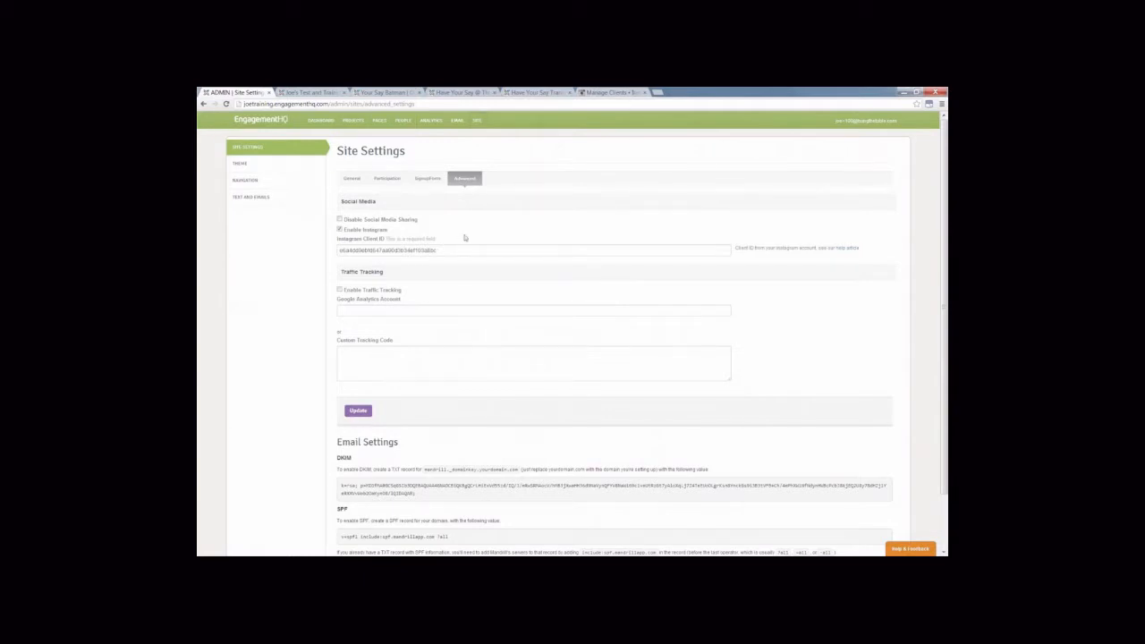
pyautogui.click(613, 92)
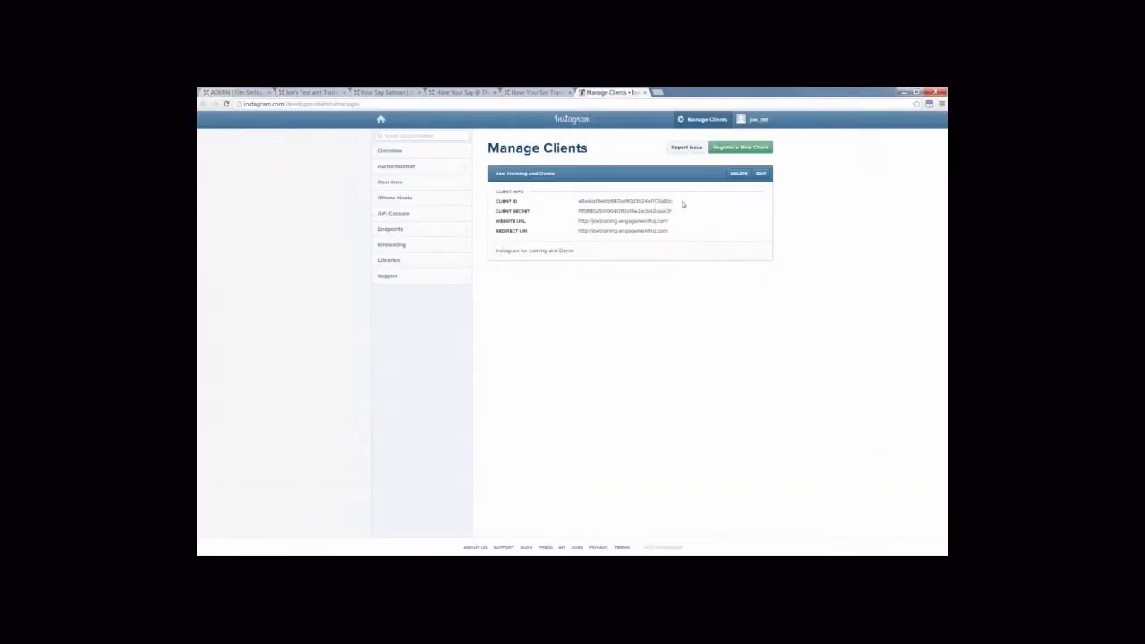
pyautogui.click(247, 93)
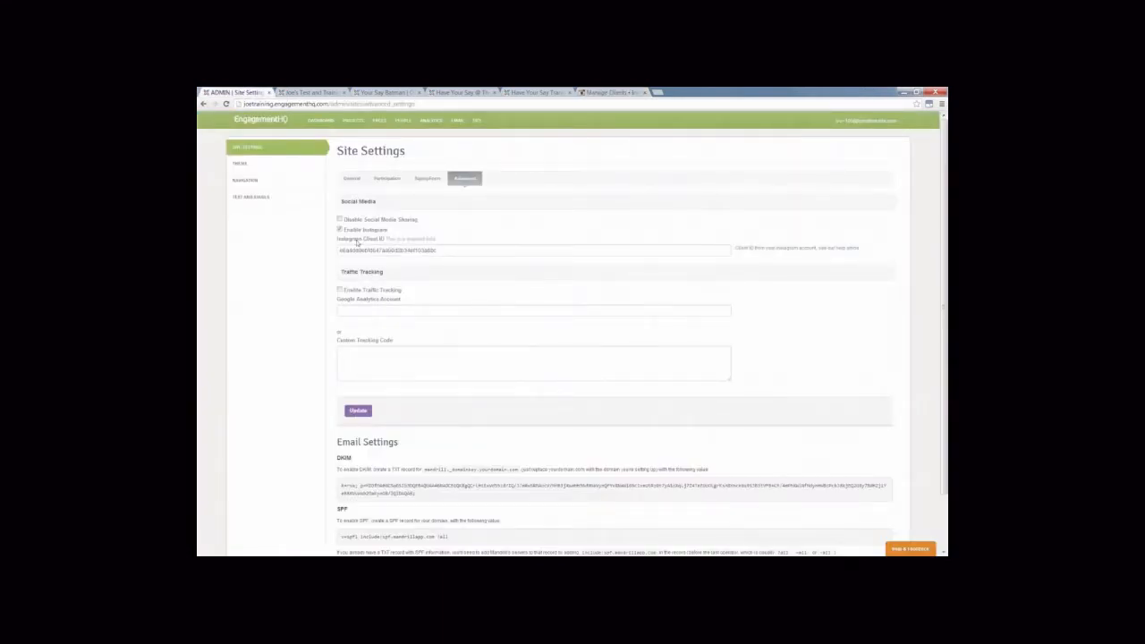
pyautogui.scroll(-1, 357, 268)
pyautogui.click(358, 347)
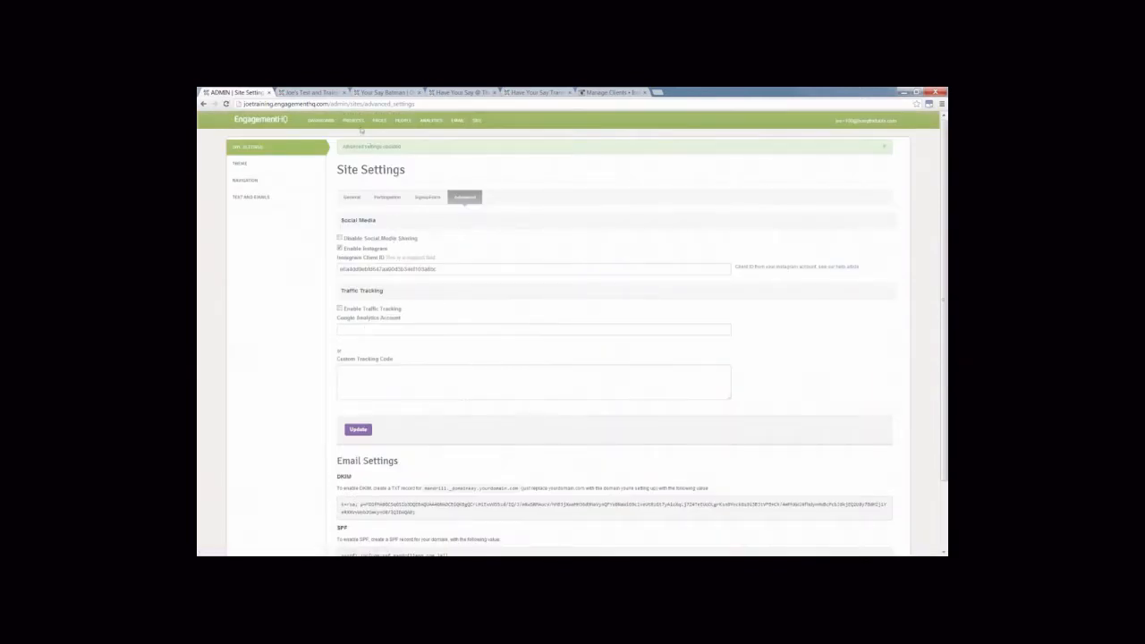
# Open the management page of Project for training purposes and find the Instagram Widget in its widget list.
pyautogui.moveTo(357, 124)
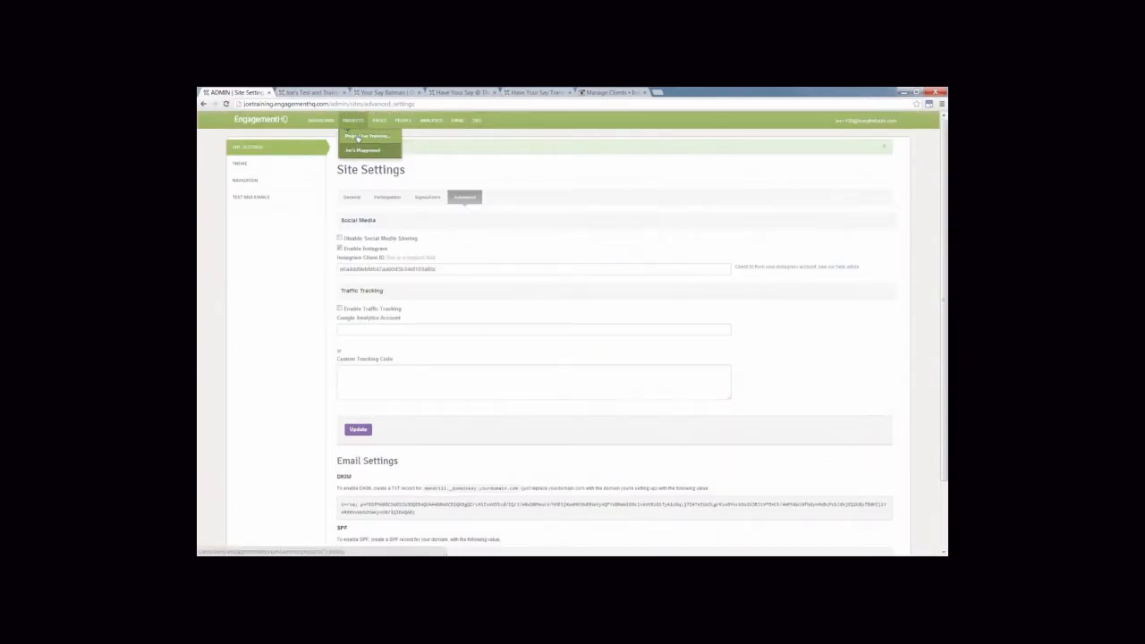
pyautogui.click(358, 137)
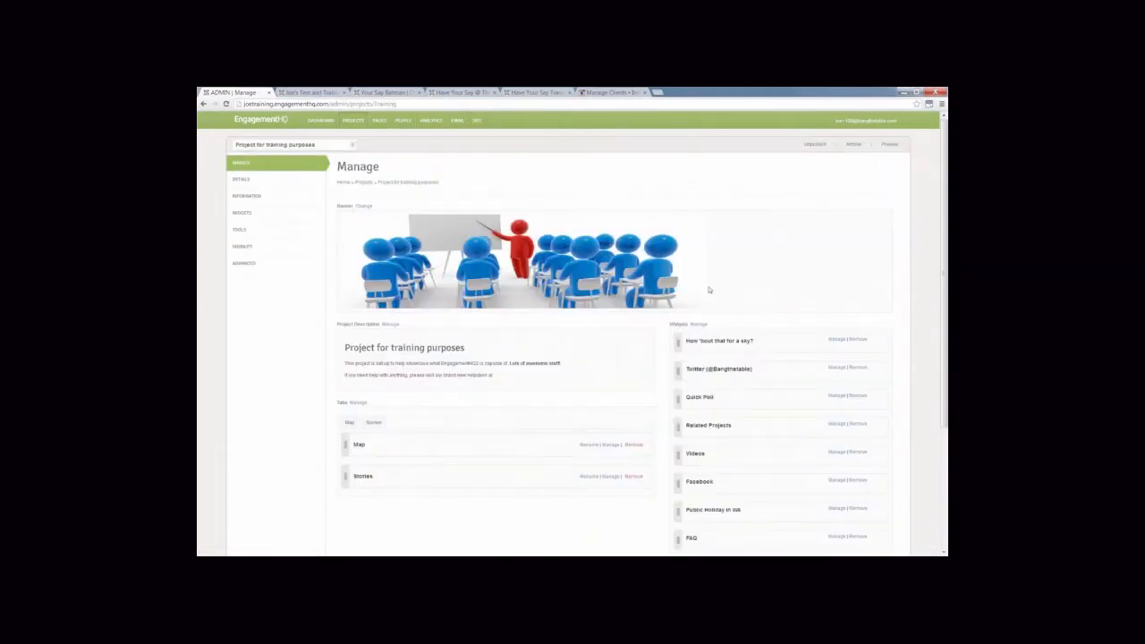
pyautogui.scroll(-1, 808, 272)
pyautogui.scroll(-1, 808, 272)
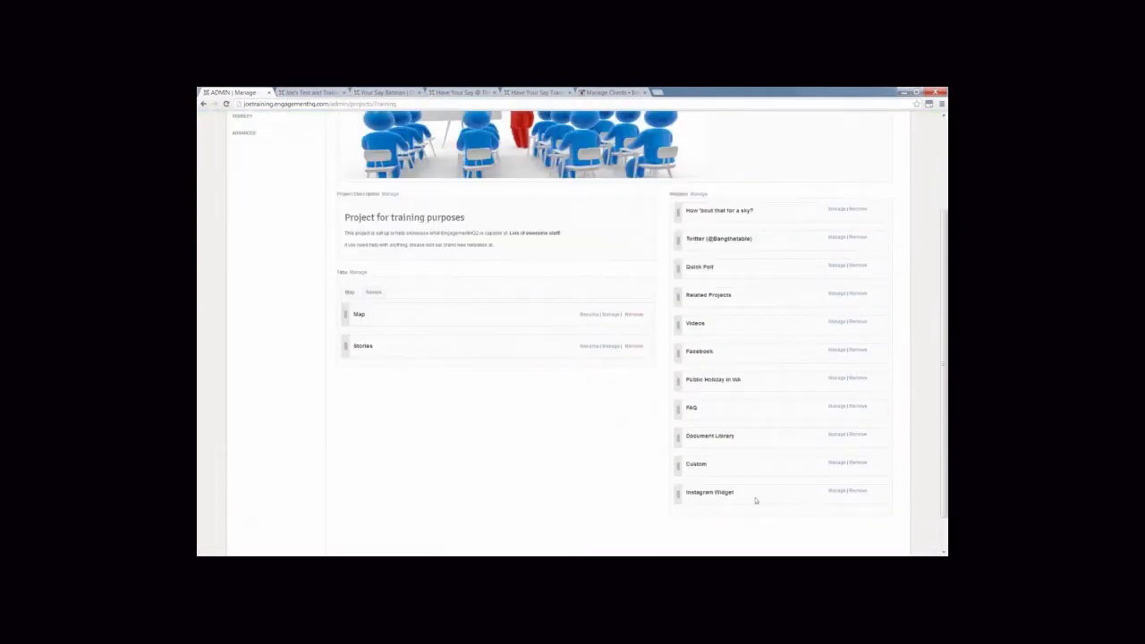
pyautogui.click(699, 194)
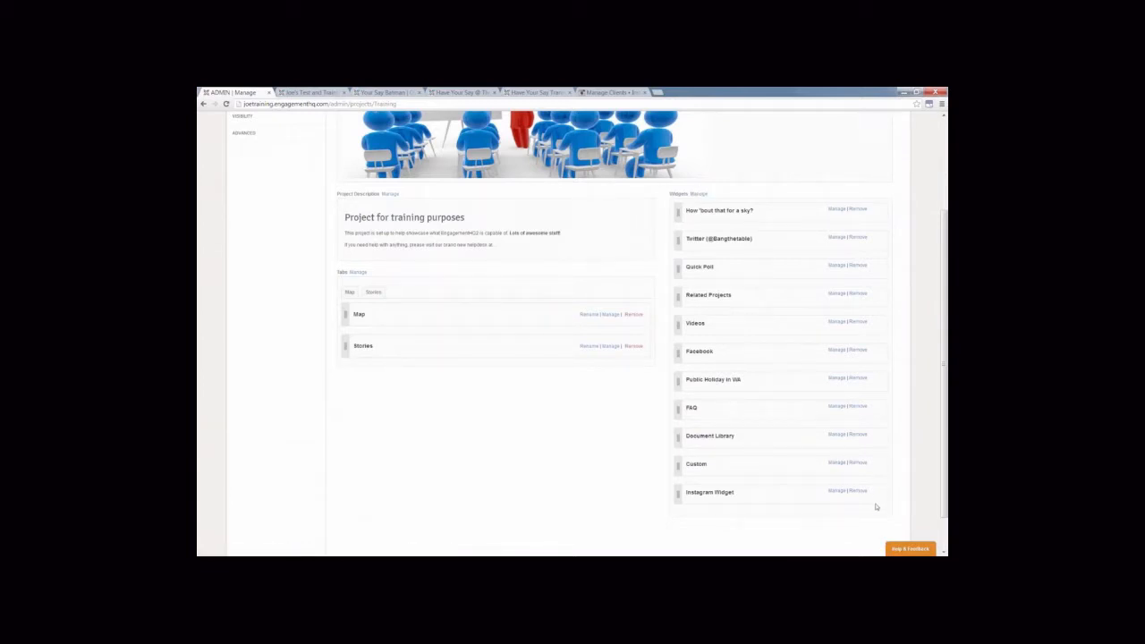
# Open the Instagram Widget for editing, set its title to "Instagram", check its search term, and save it.
pyautogui.click(836, 491)
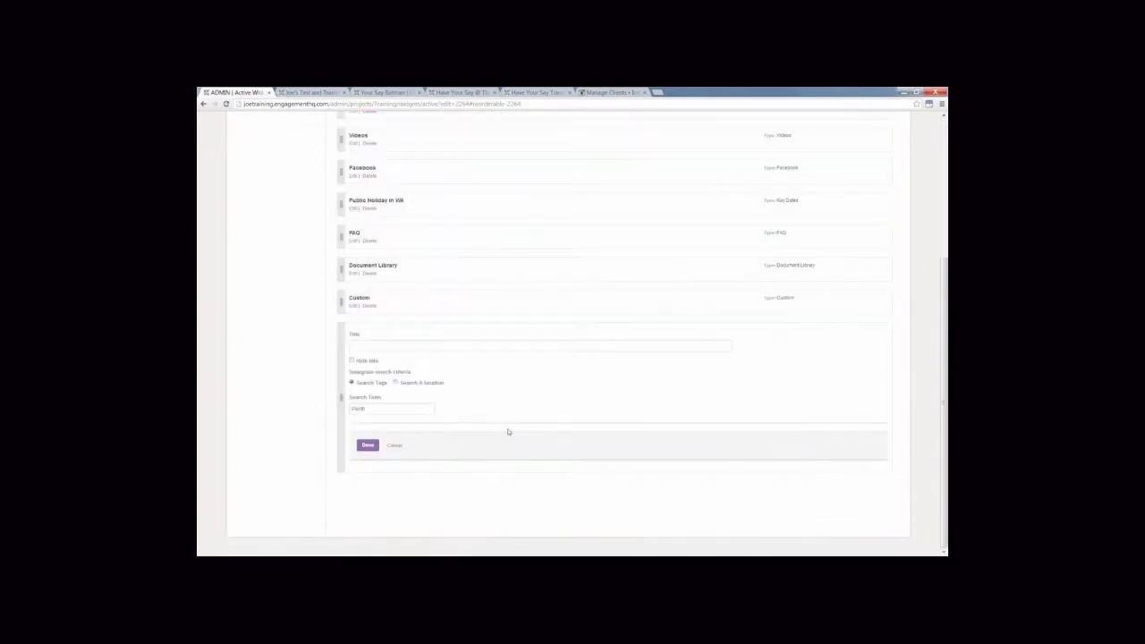
pyautogui.click(464, 347)
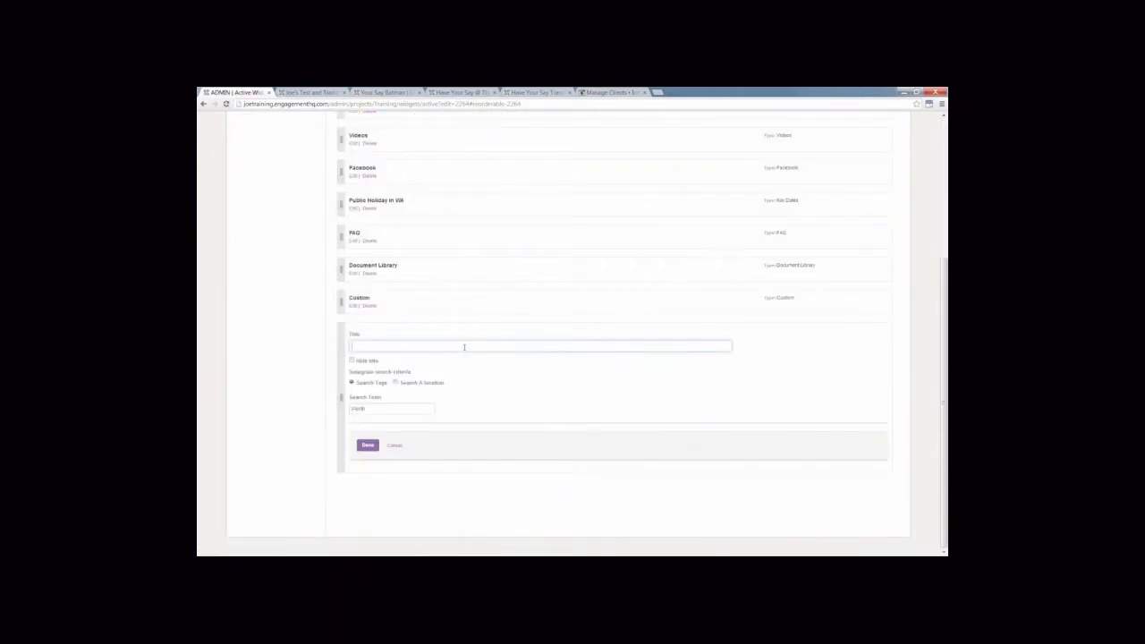
pyautogui.write('Instagram')
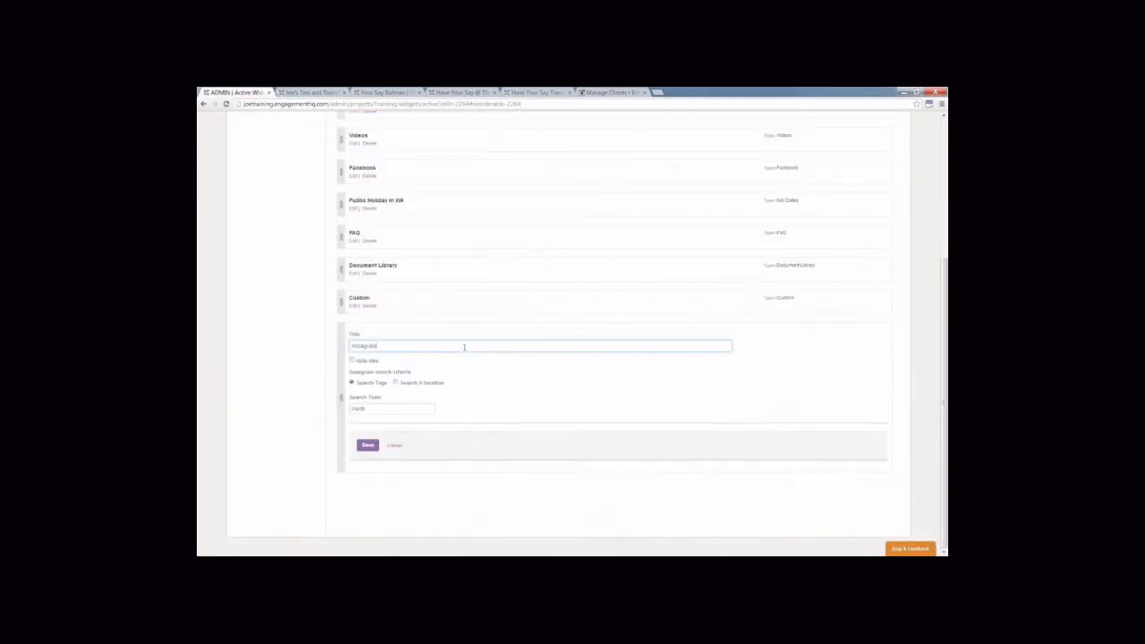
pyautogui.click(465, 391)
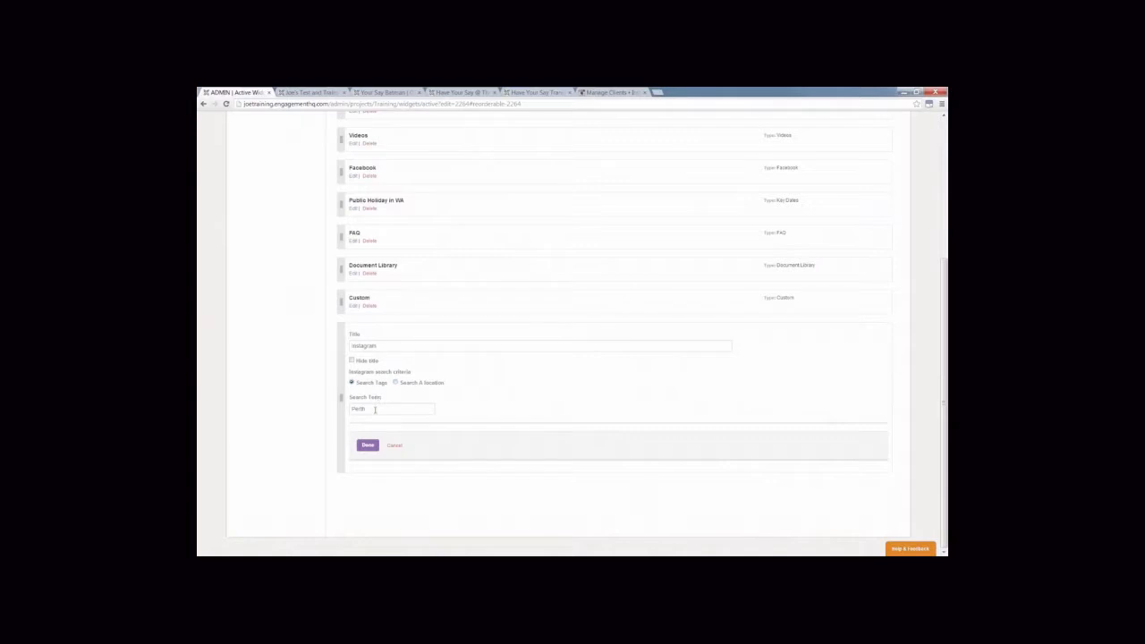
pyautogui.click(375, 409)
pyautogui.click(366, 445)
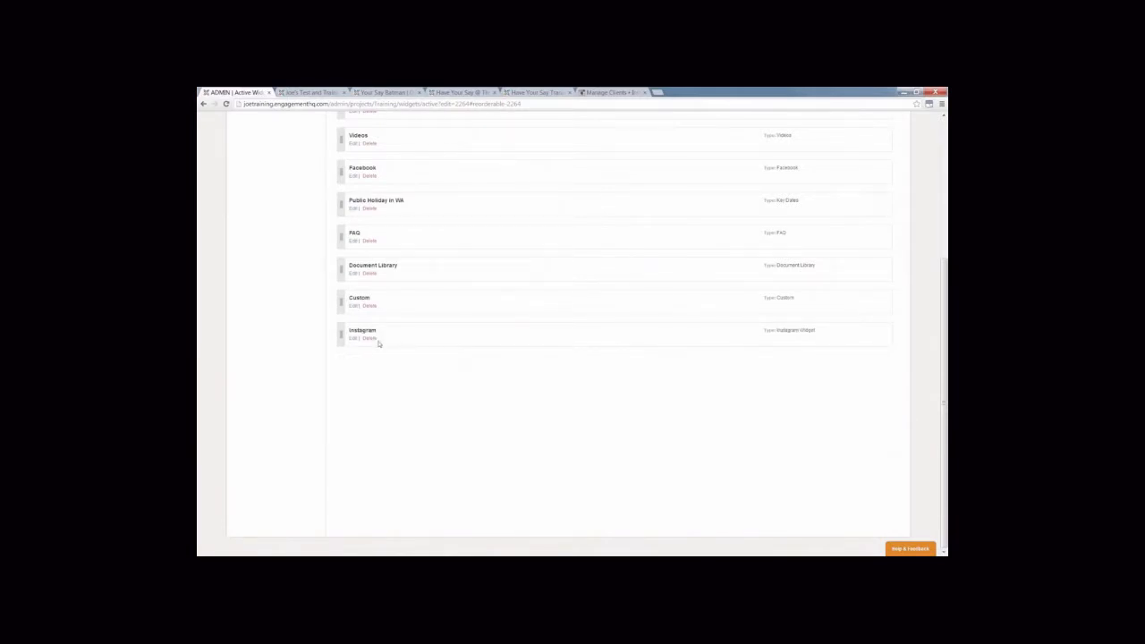
# Move the Instagram widget to the first position in the project's Active Widgets list.
pyautogui.scroll(3, 378, 344)
pyautogui.scroll(1, 383, 415)
pyautogui.moveTo(341, 529); pyautogui.dragTo(343, 193)
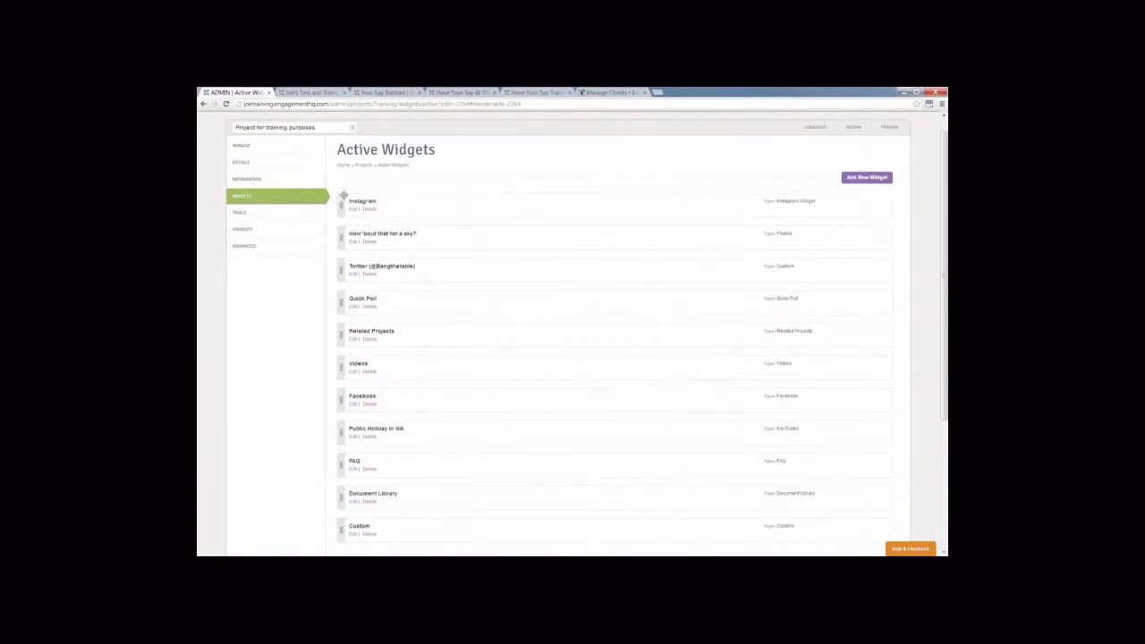
# Switch to the public page of Project for training purposes and examine the Instagram widget among the other widgets.
pyautogui.click(318, 92)
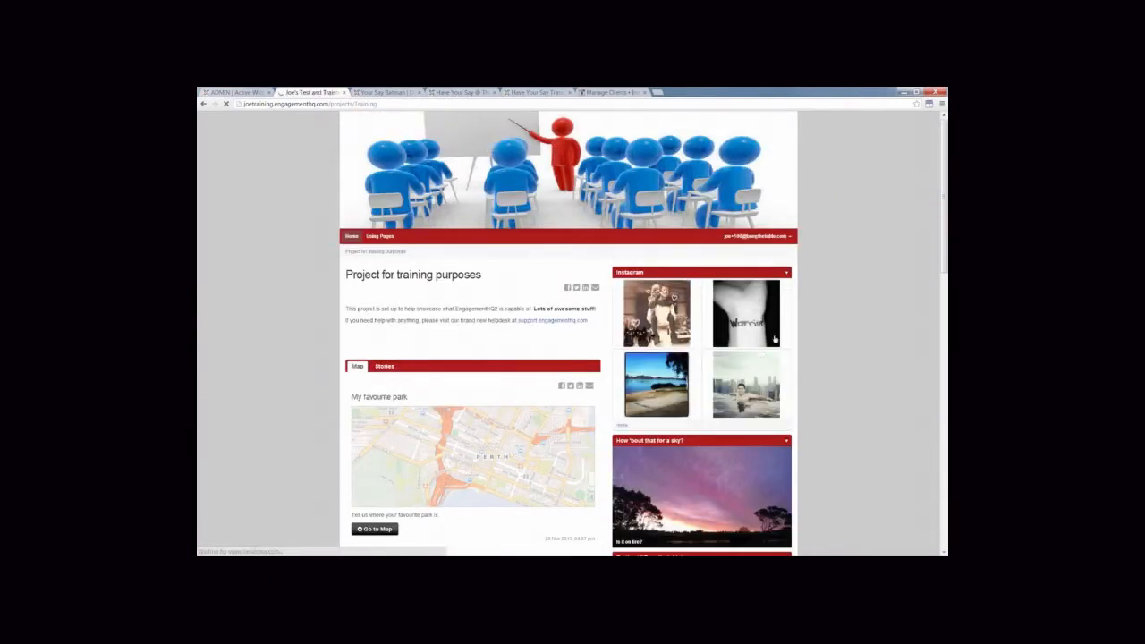
pyautogui.scroll(-3, 775, 339)
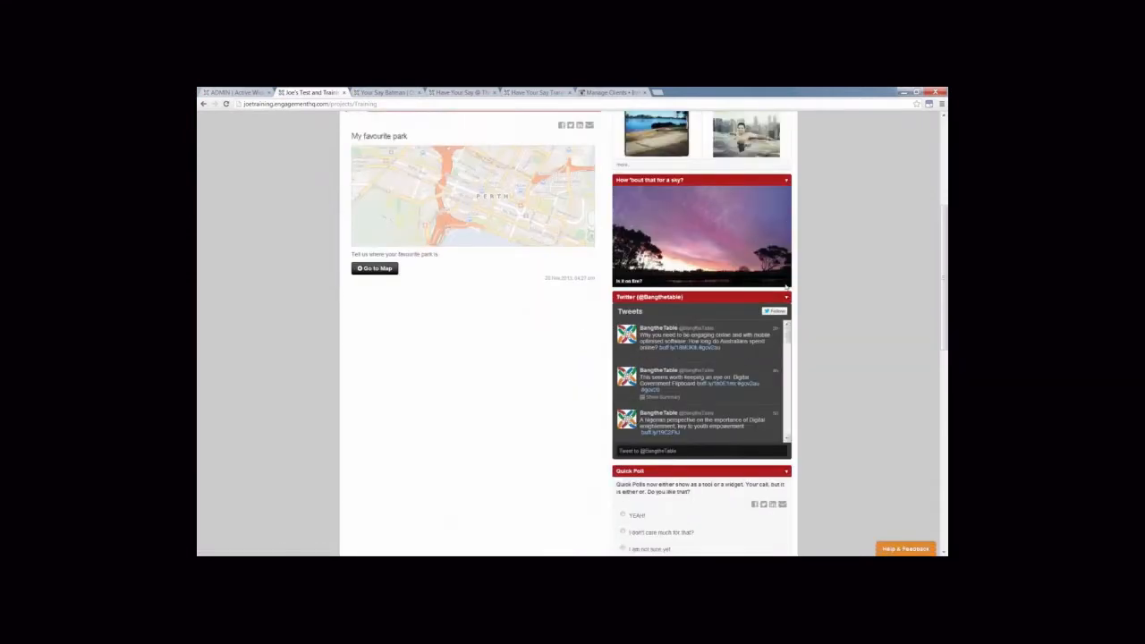
pyautogui.scroll(3, 820, 338)
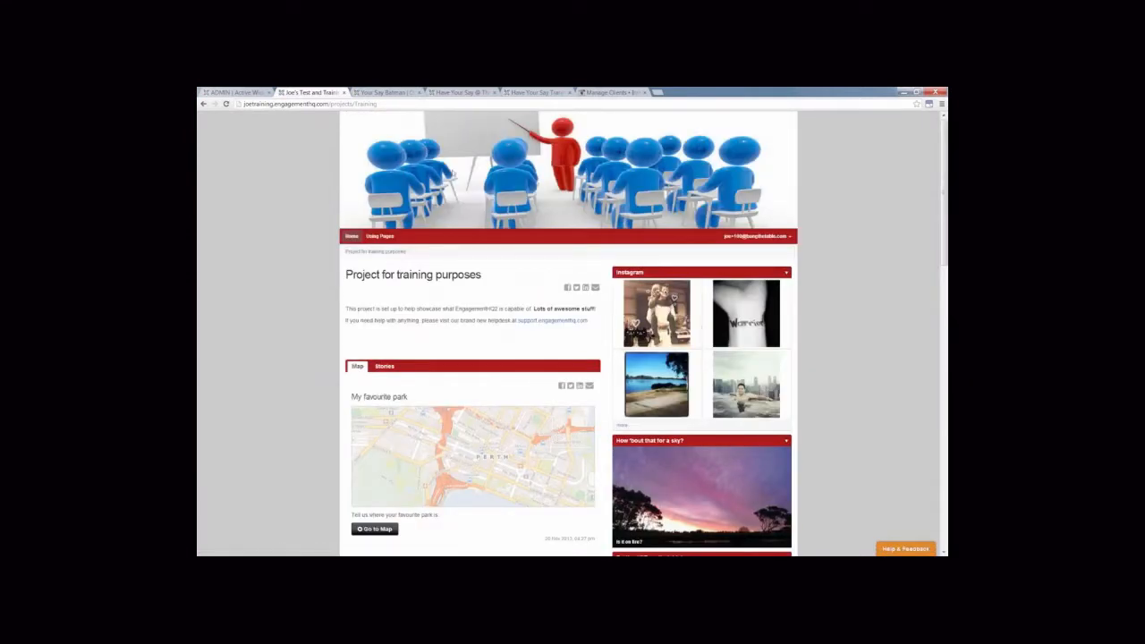
# Open the Instagram widget's full photo feed and look through its posts, including further ones loaded below.
pyautogui.click(626, 427)
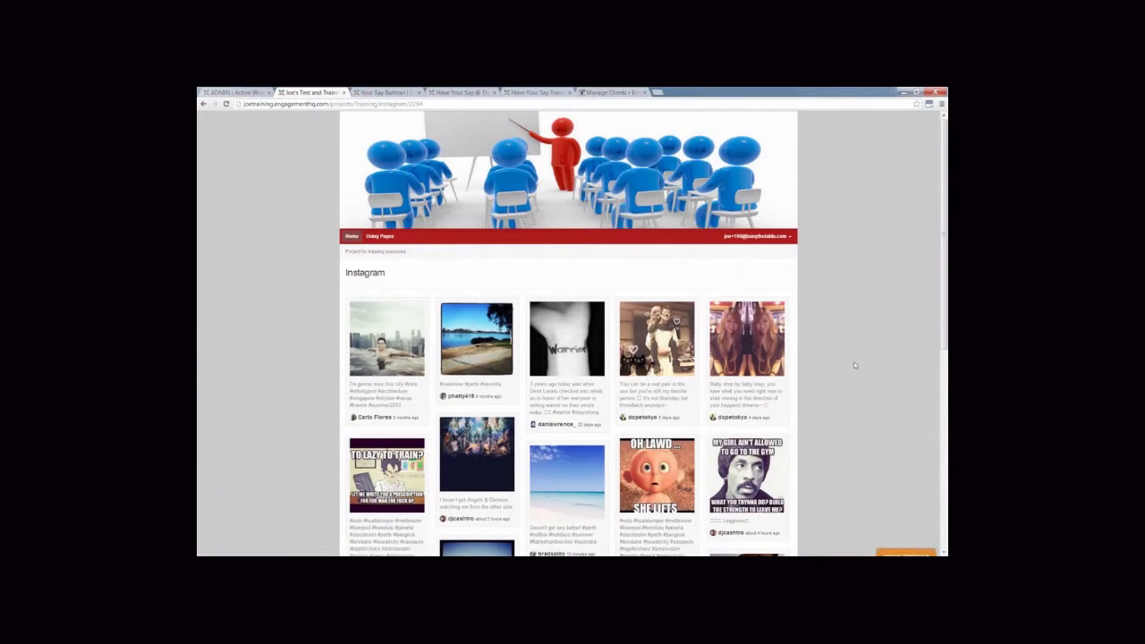
pyautogui.scroll(-1, 854, 365)
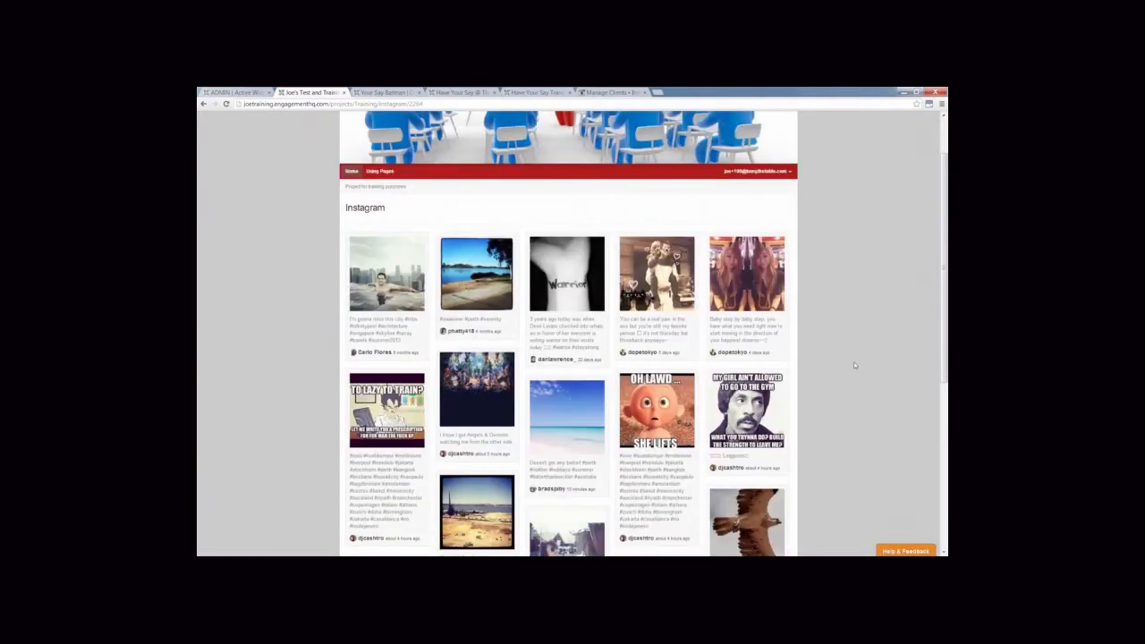
pyautogui.scroll(-1, 854, 361)
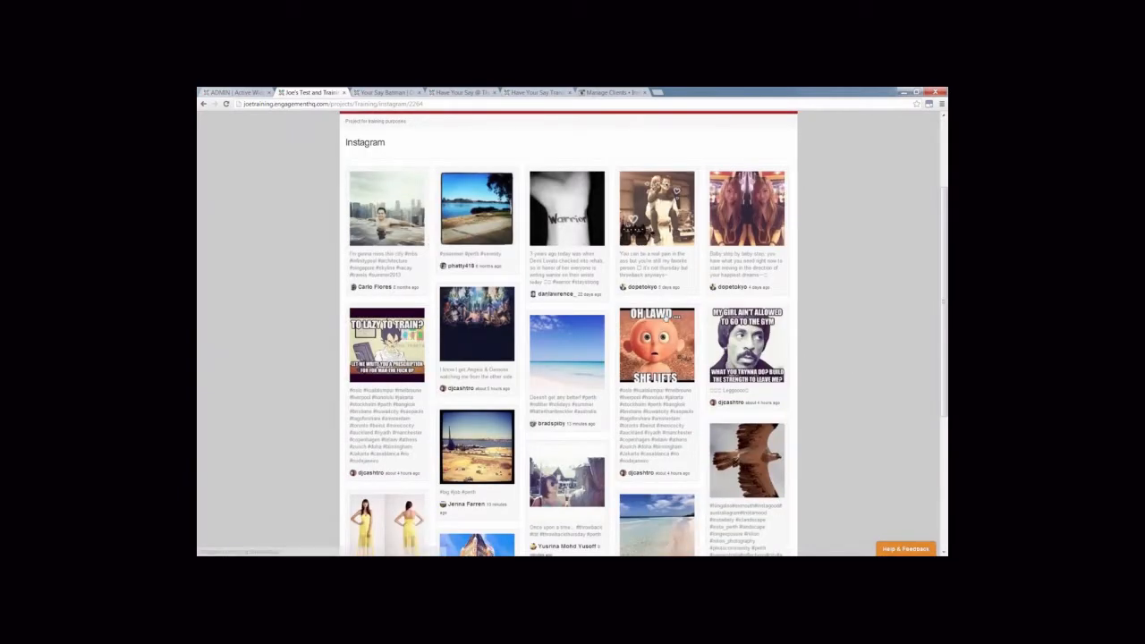
pyautogui.scroll(-1, 666, 317)
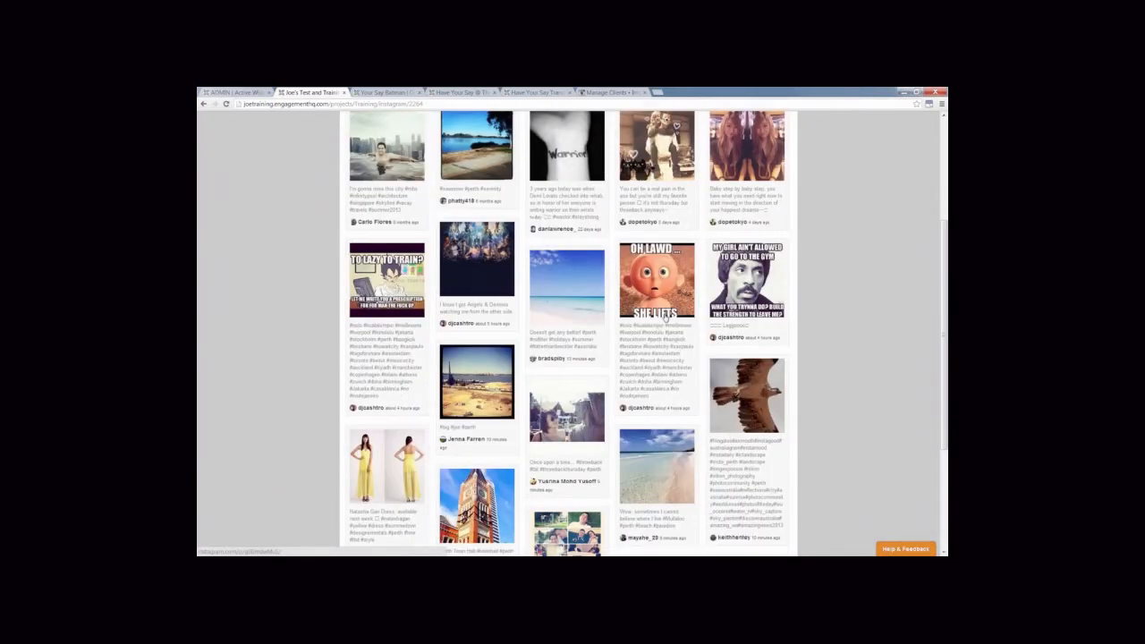
pyautogui.scroll(-2, 665, 317)
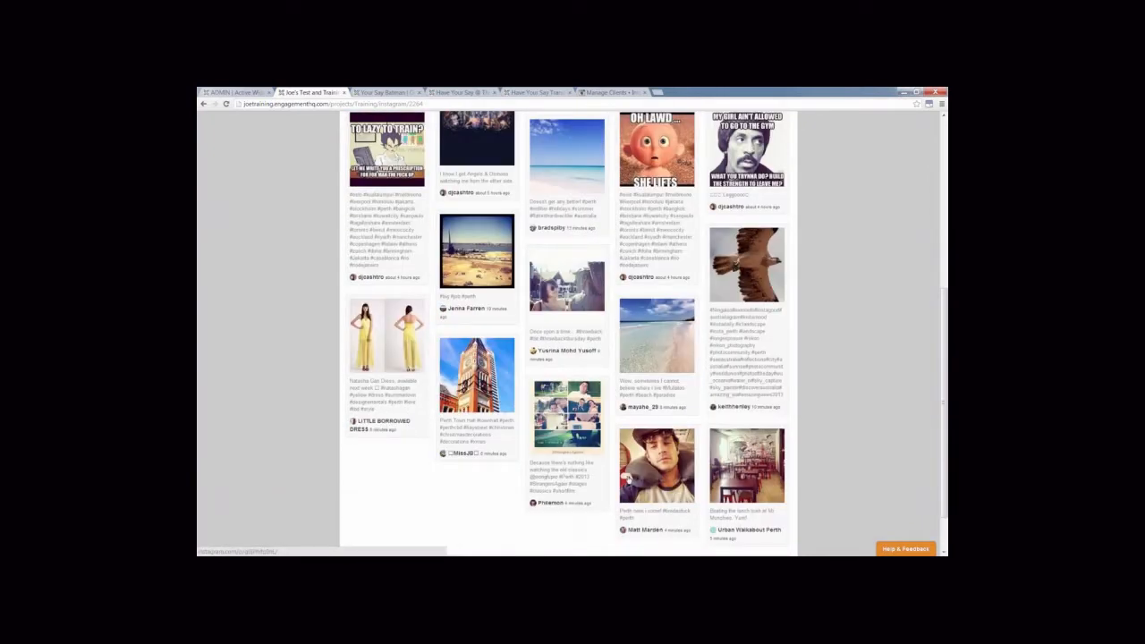
pyautogui.scroll(-10, 629, 477)
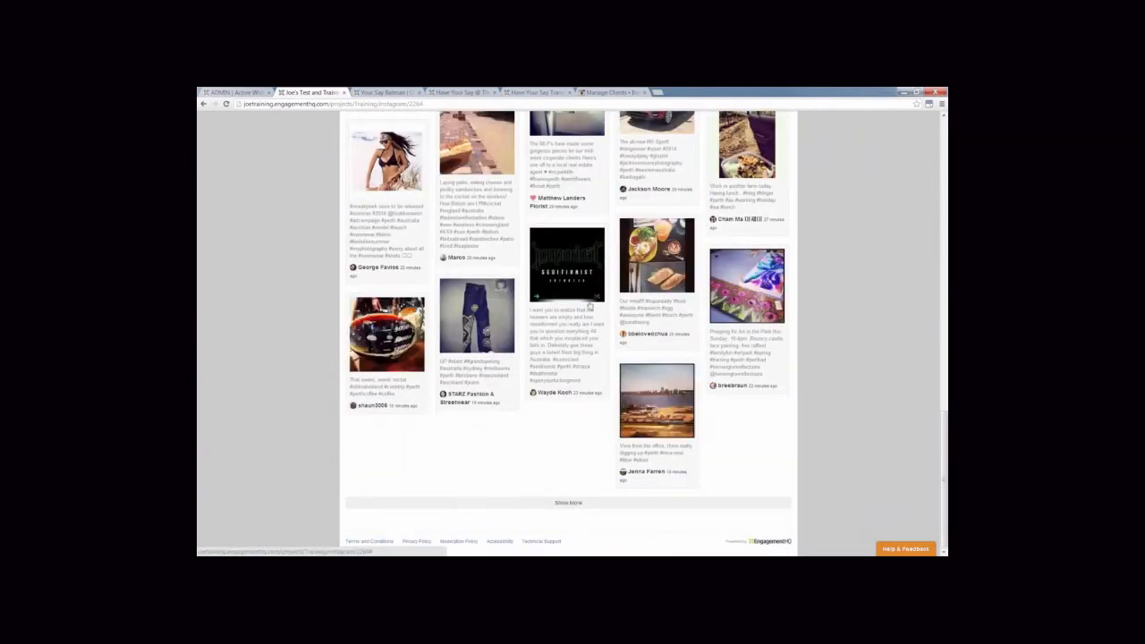
pyautogui.scroll(-3, 590, 261)
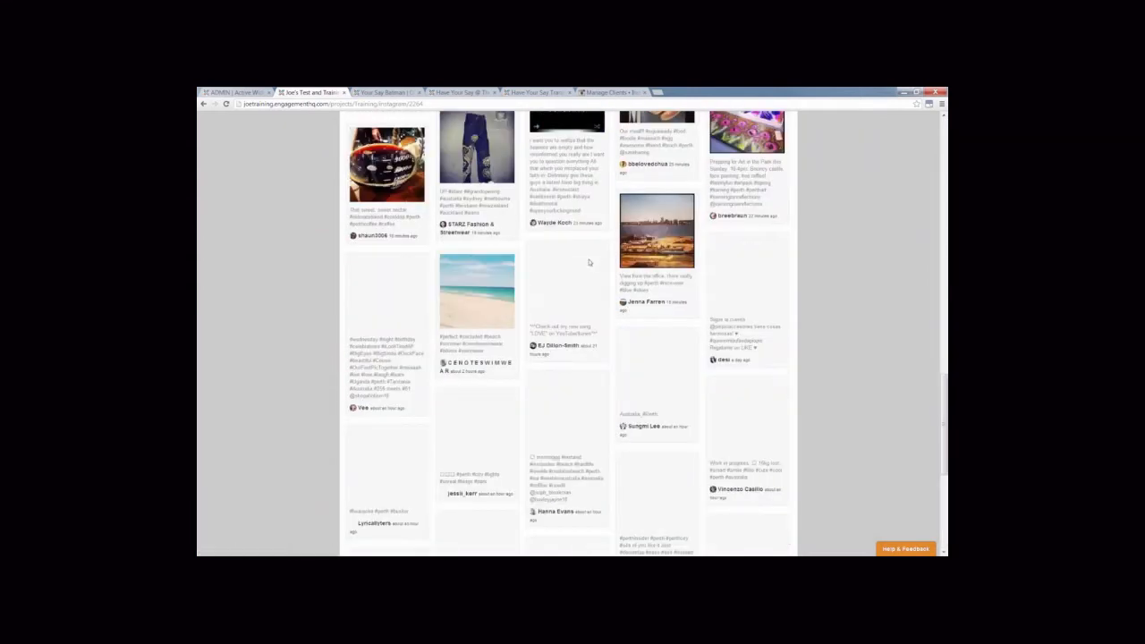
pyautogui.scroll(-5, 590, 261)
pyautogui.scroll(2, 589, 262)
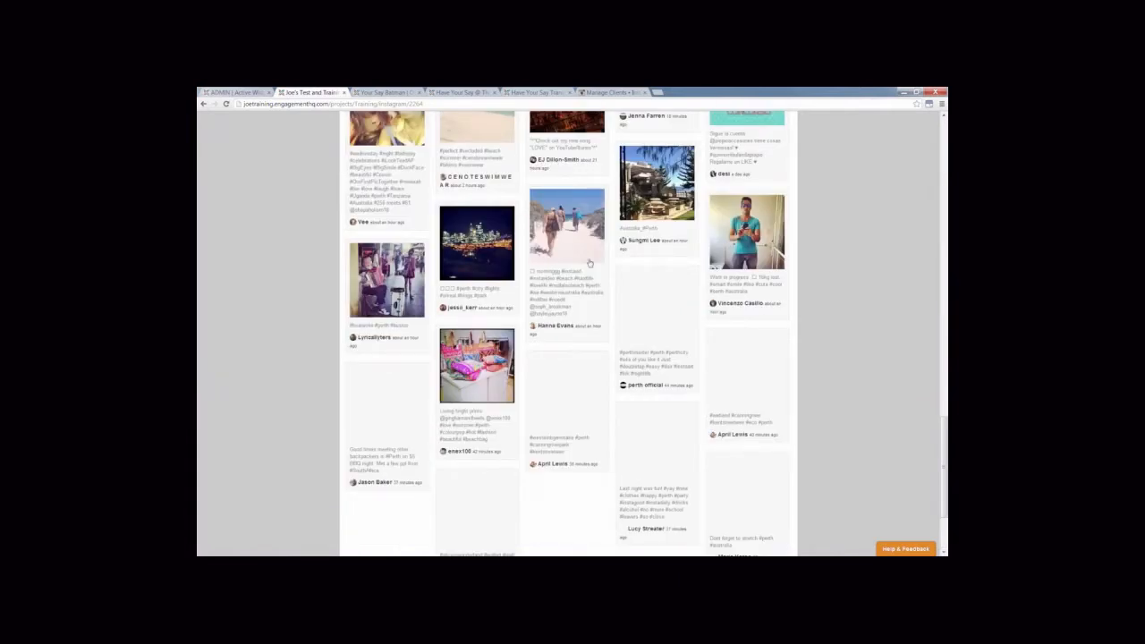
pyautogui.scroll(10, 589, 262)
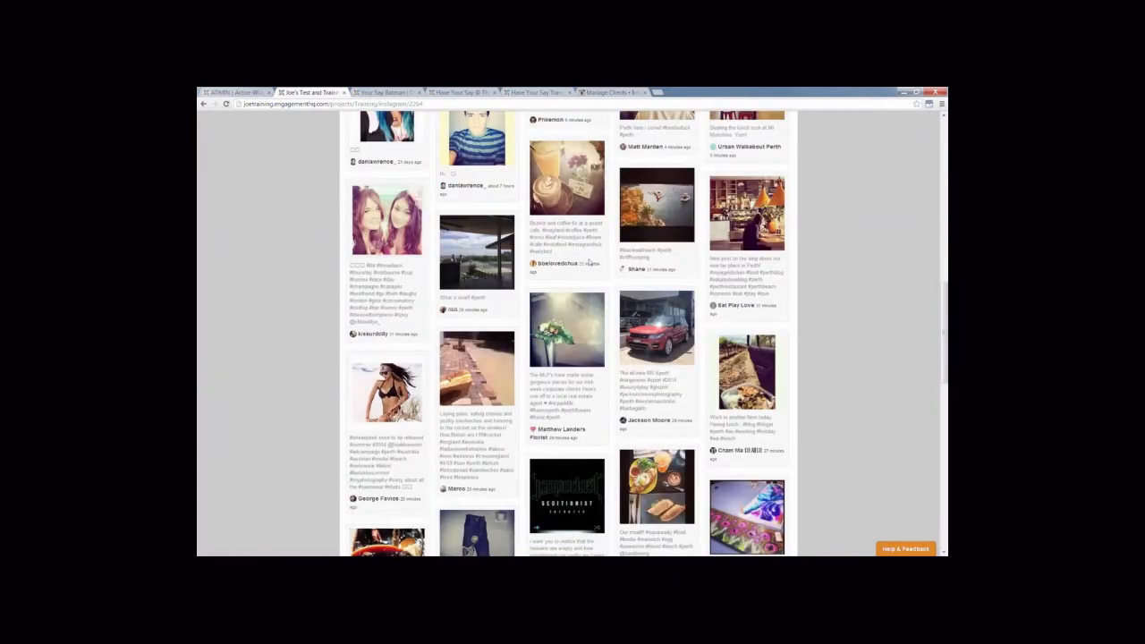
pyautogui.scroll(10, 590, 262)
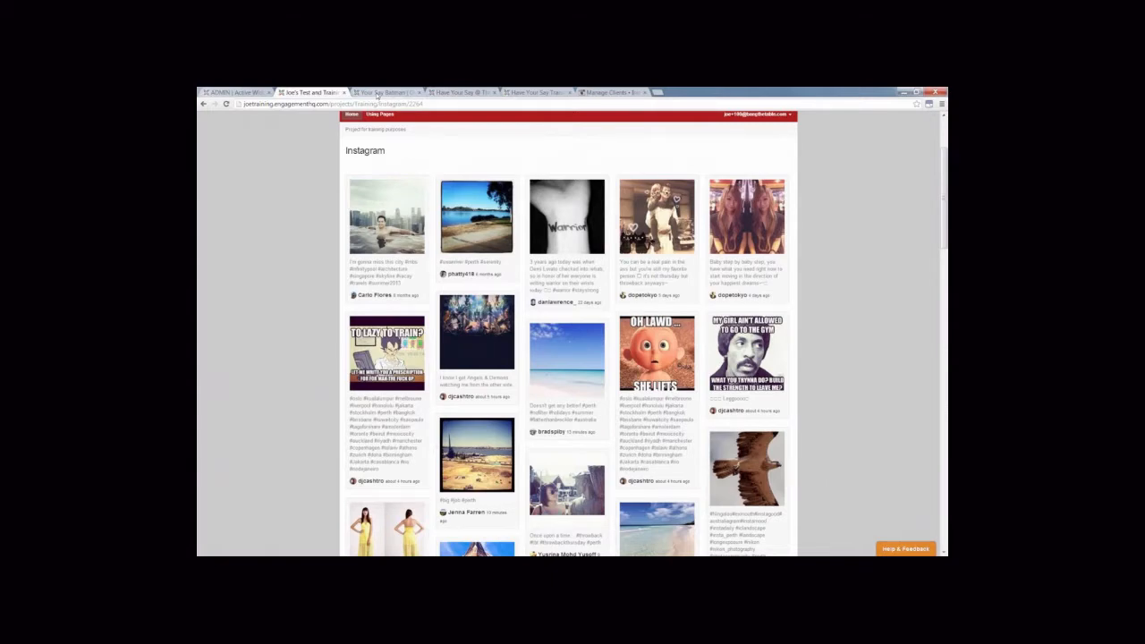
# Switch to the Your Say Batman site and look through the full photo feed of its Our Space widget.
pyautogui.click(378, 93)
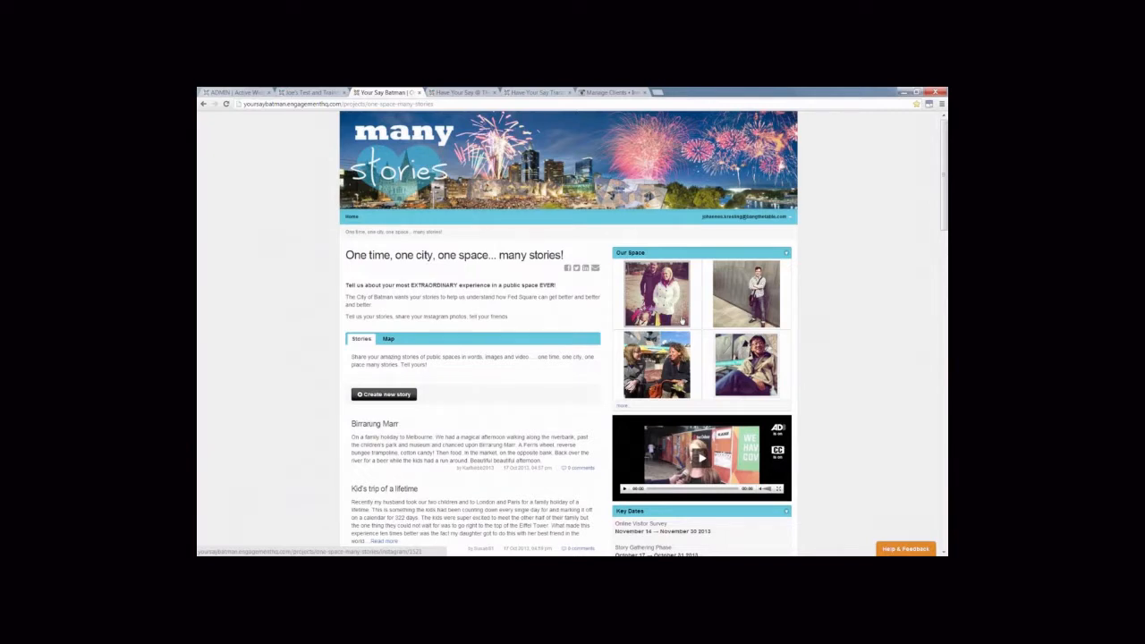
pyautogui.click(623, 408)
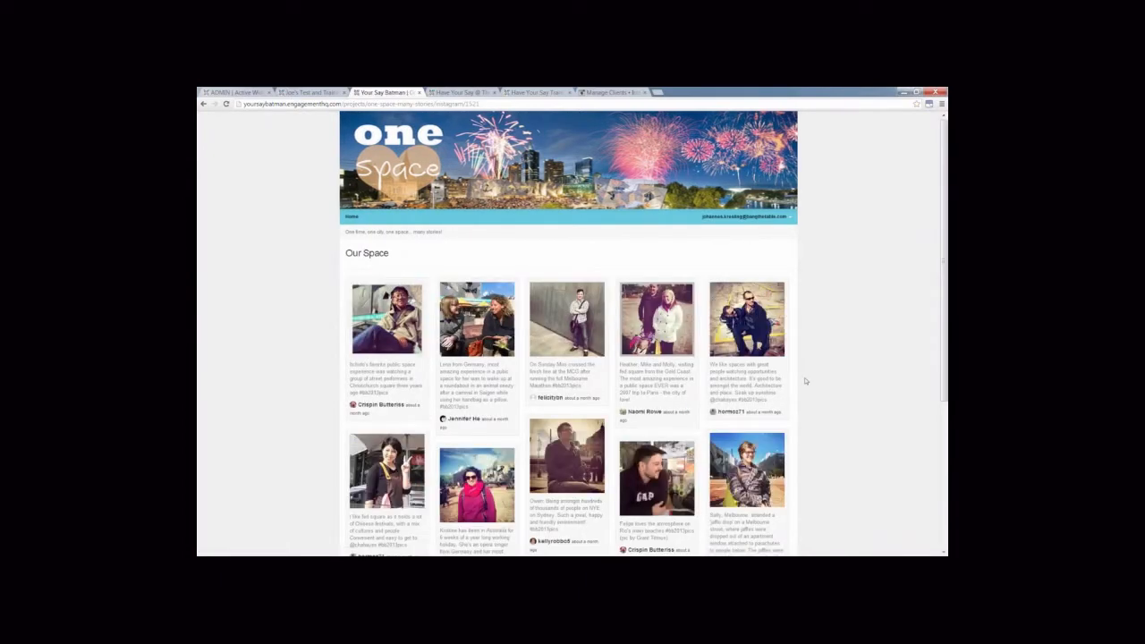
pyautogui.scroll(-3, 805, 381)
pyautogui.scroll(-3, 805, 381)
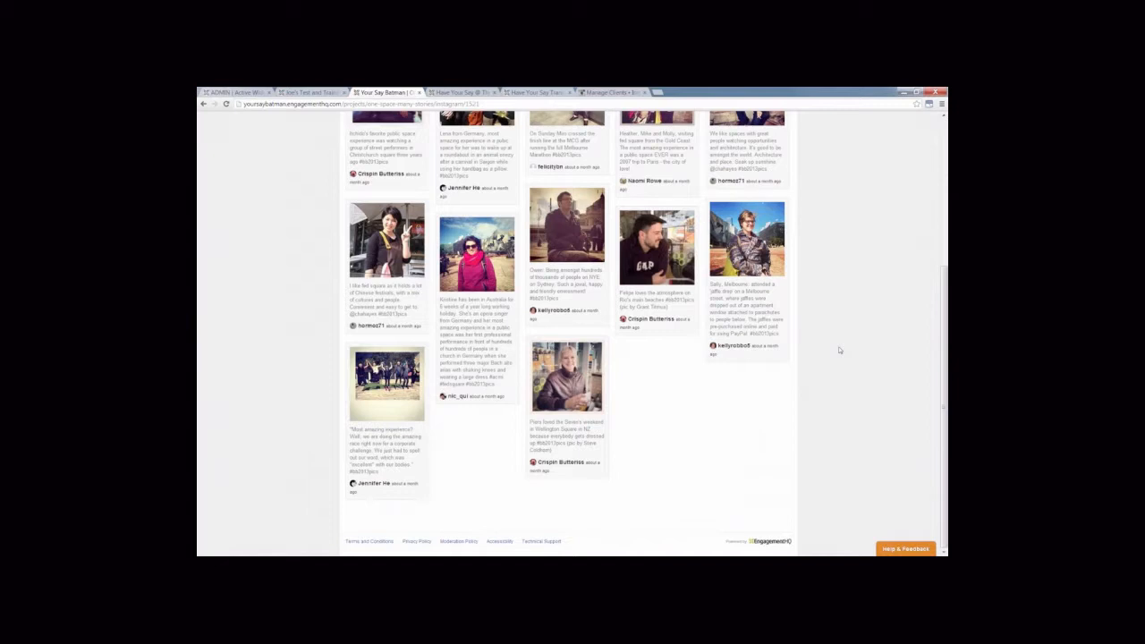
pyautogui.scroll(1, 839, 350)
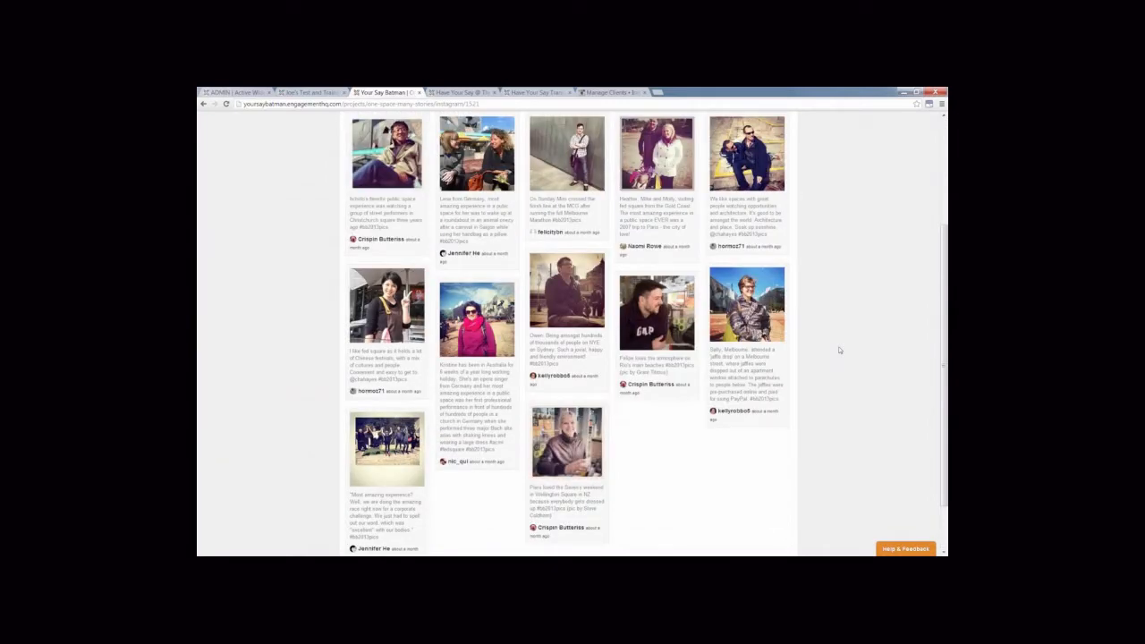
pyautogui.scroll(2, 839, 350)
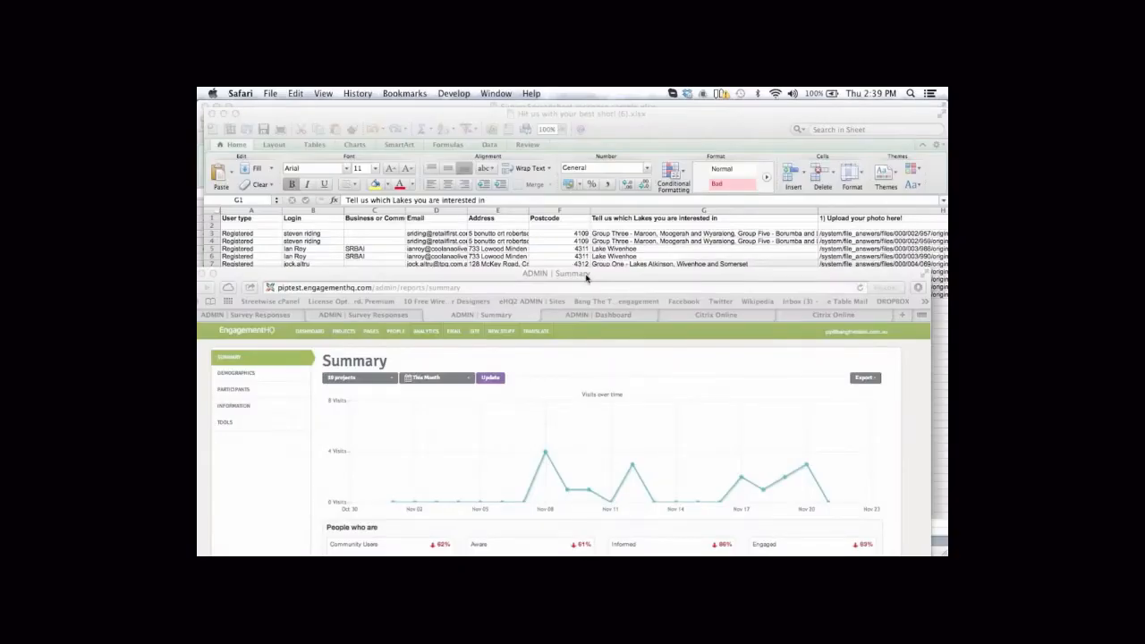
# Bring the EngagementHQ admin window fully into view in Safari and open its dashboard with All Time participation figures.
pyautogui.click(586, 277)
pyautogui.moveTo(586, 278); pyautogui.dragTo(593, 106)
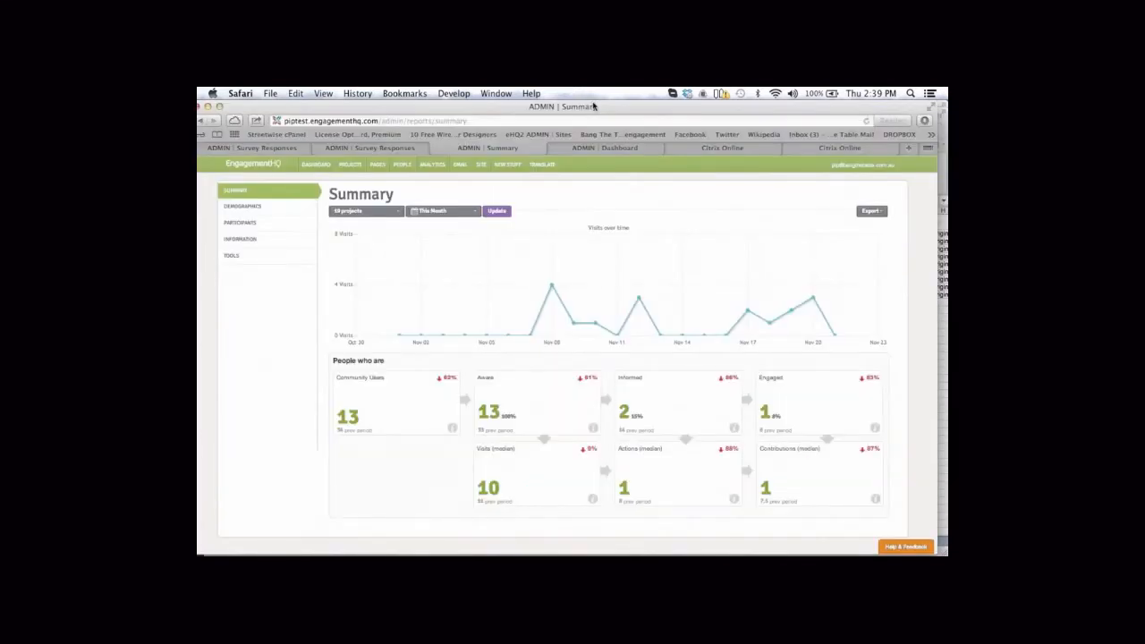
pyautogui.click(324, 166)
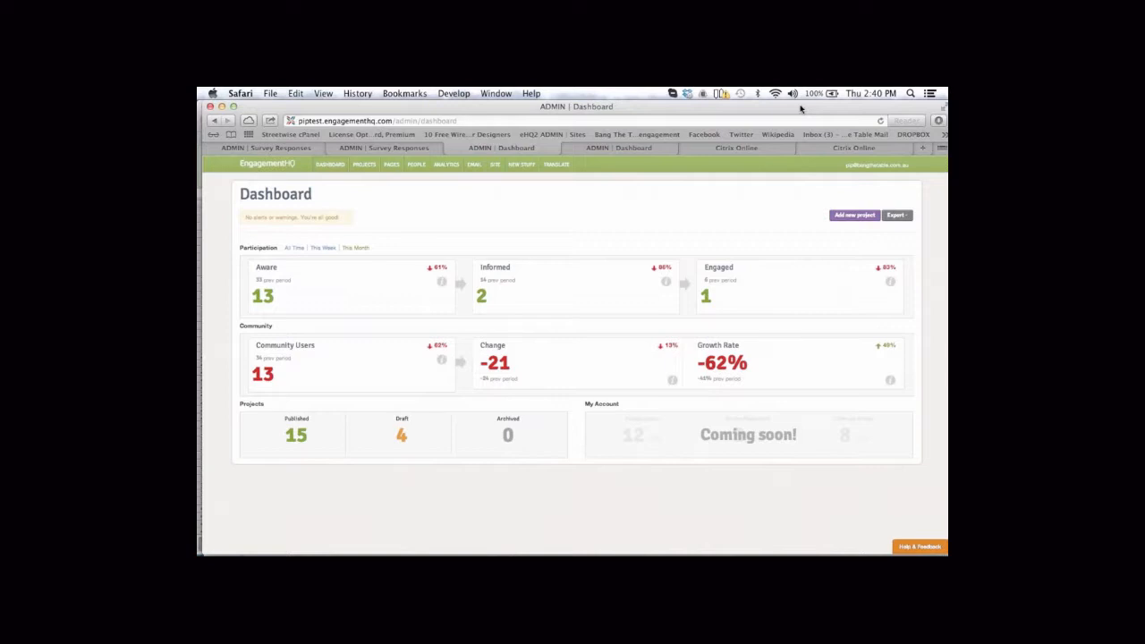
pyautogui.click(831, 407)
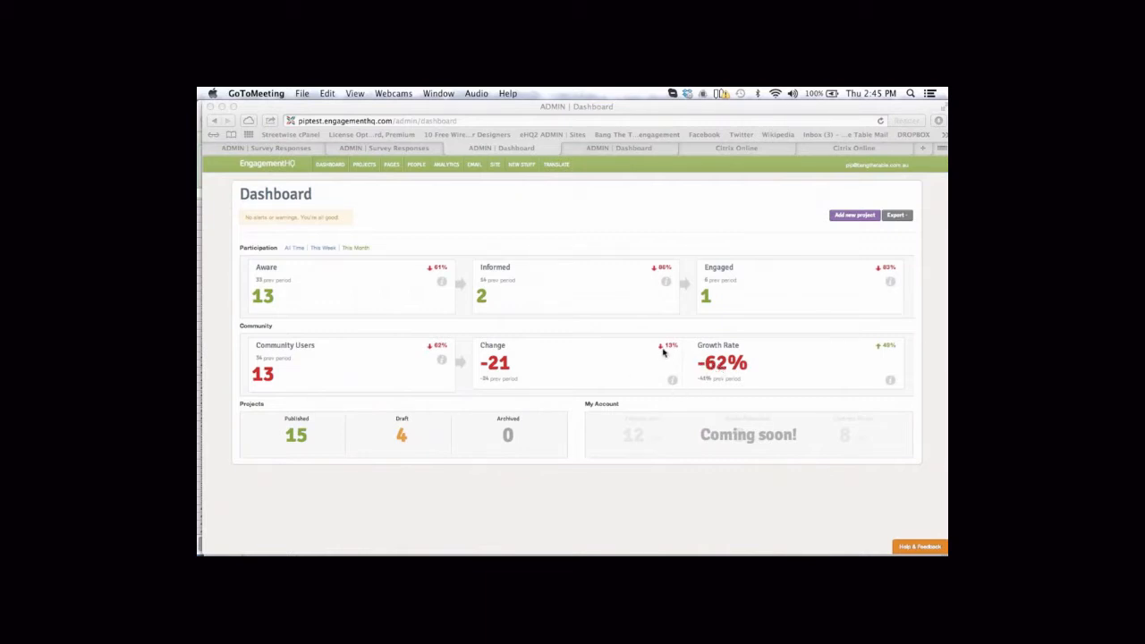
pyautogui.click(290, 251)
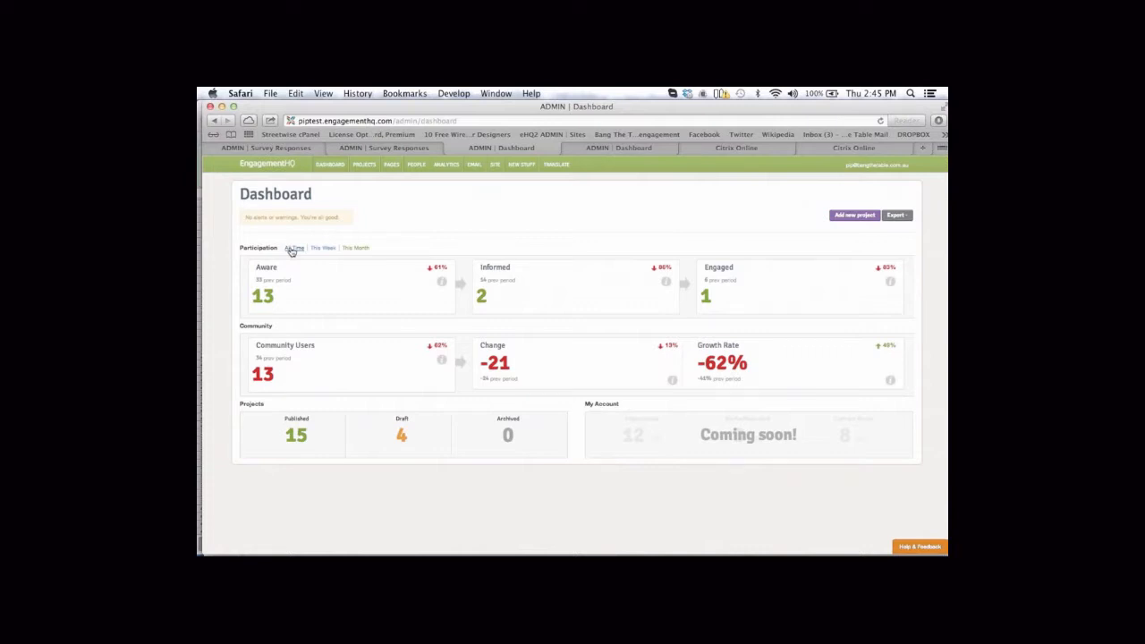
pyautogui.click(293, 249)
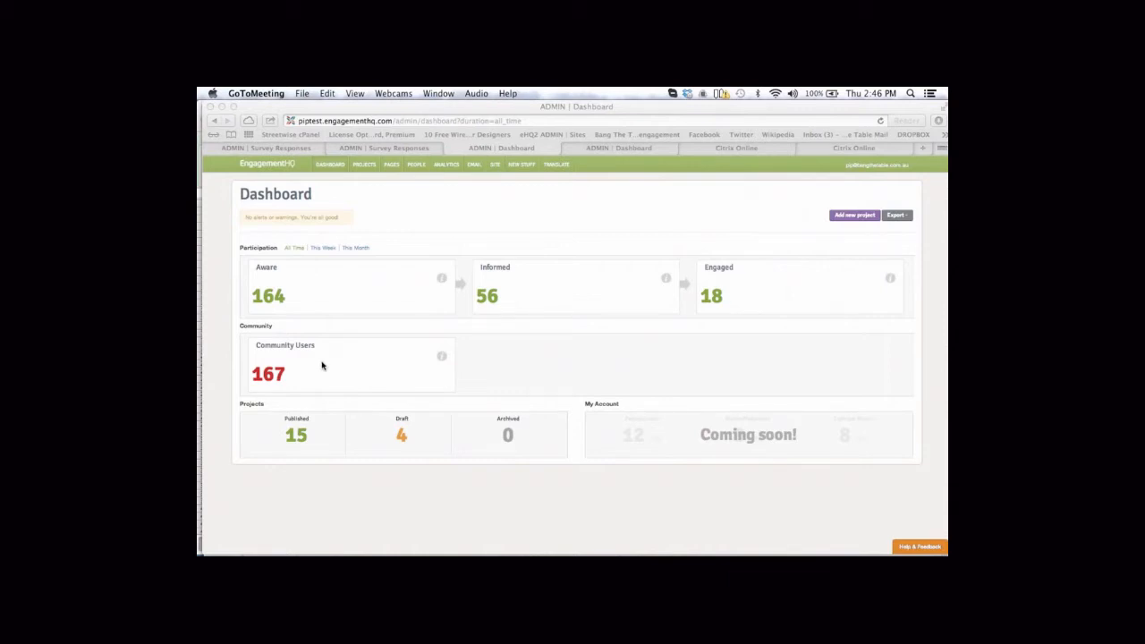
# Open the analytics reports summary and look at its available export formats without exporting.
pyautogui.click(443, 166)
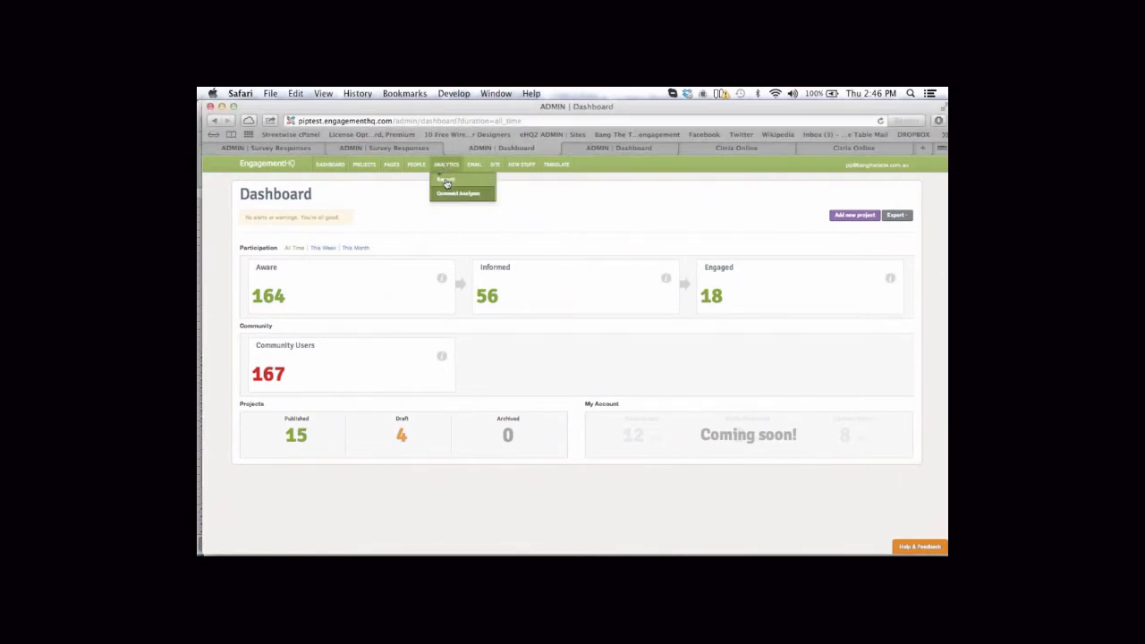
pyautogui.click(442, 183)
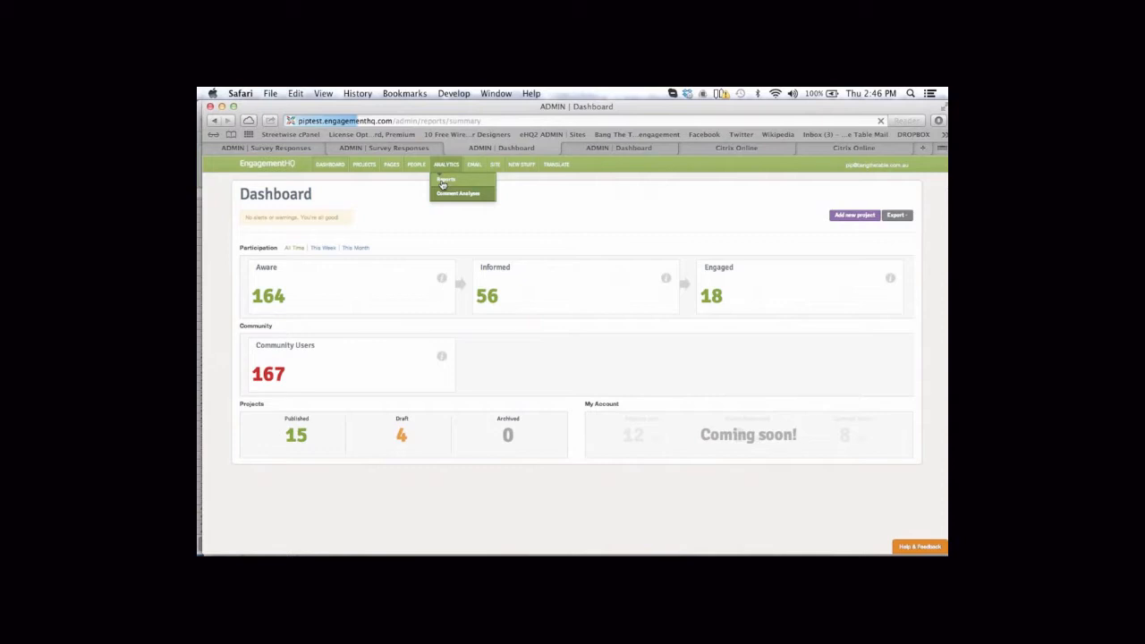
pyautogui.click(443, 183)
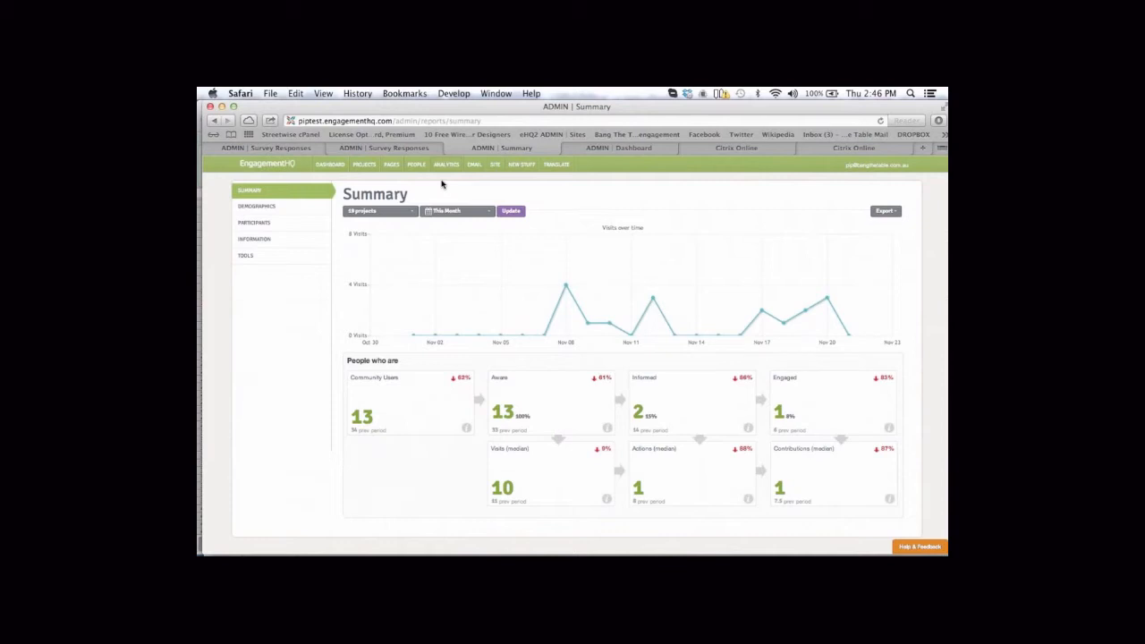
pyautogui.click(895, 214)
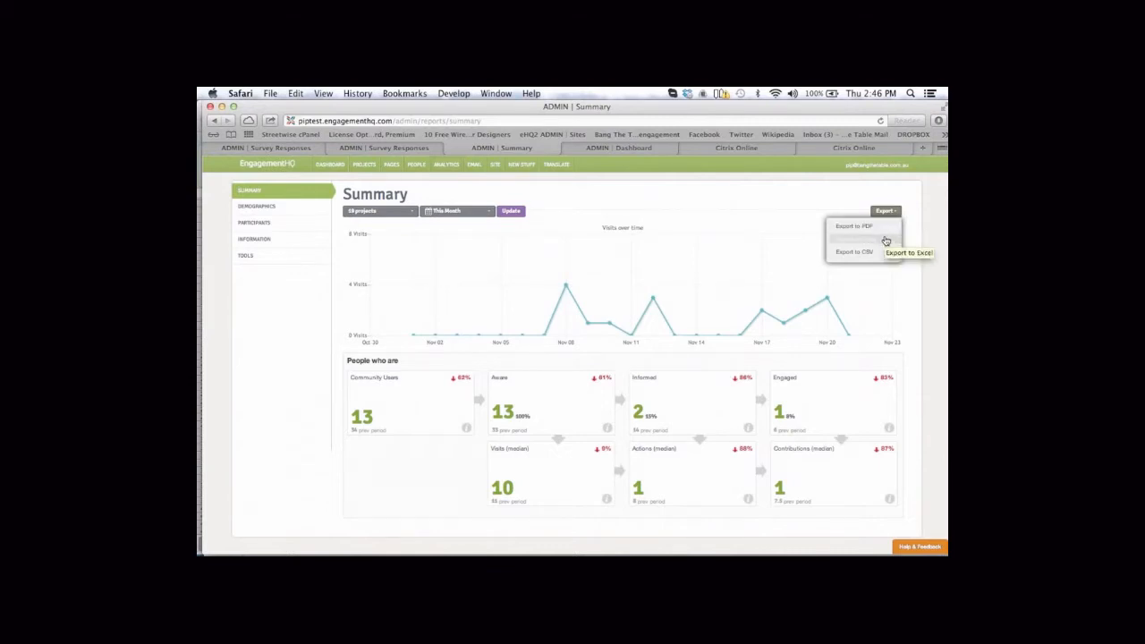
pyautogui.click(698, 205)
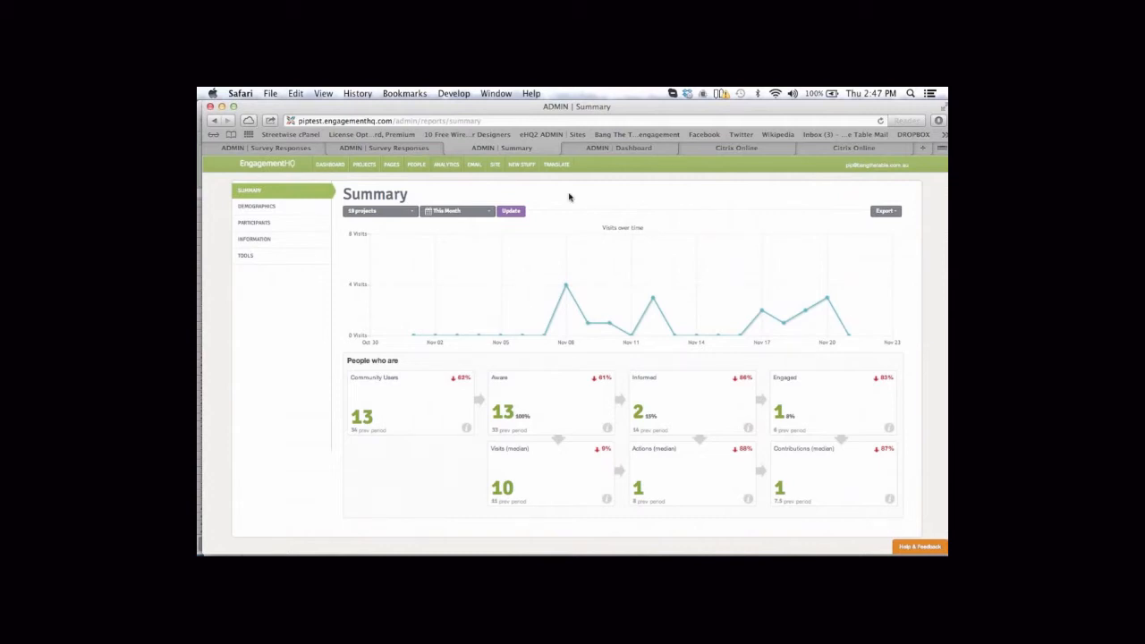
# Include all projects and Pages in the Summary report's project filter and look at the available date ranges.
pyautogui.click(412, 215)
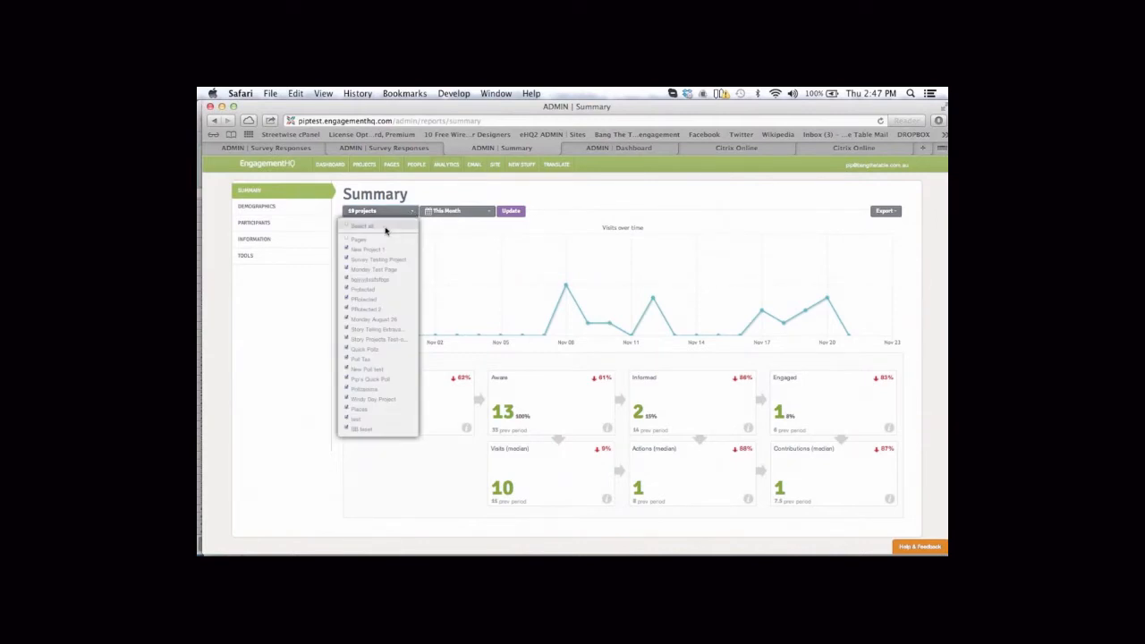
pyautogui.click(348, 228)
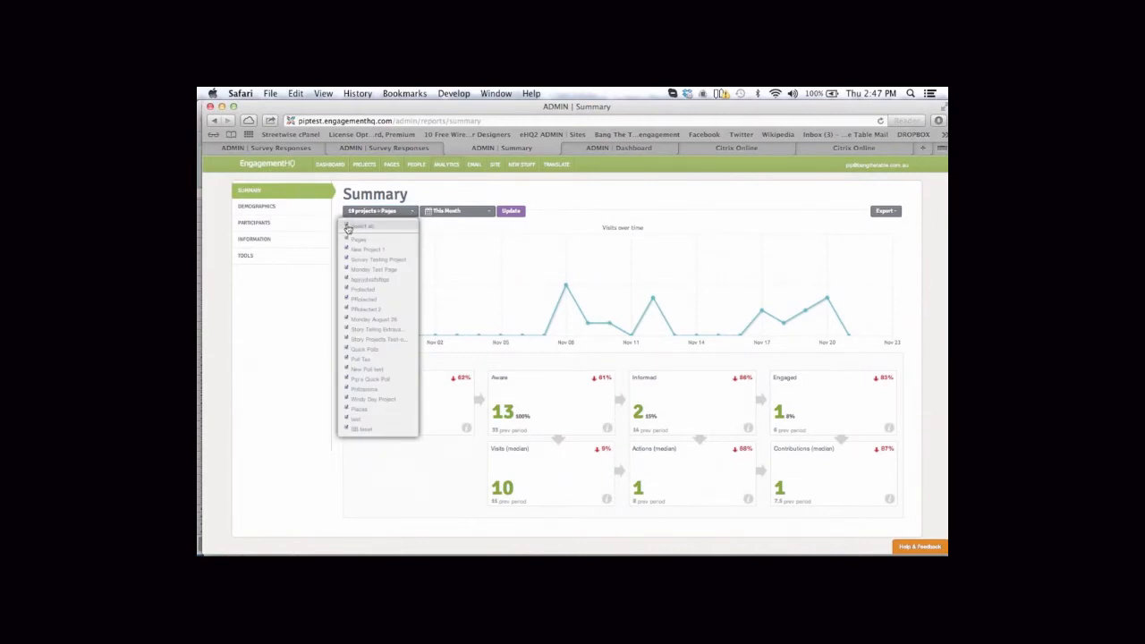
pyautogui.click(459, 215)
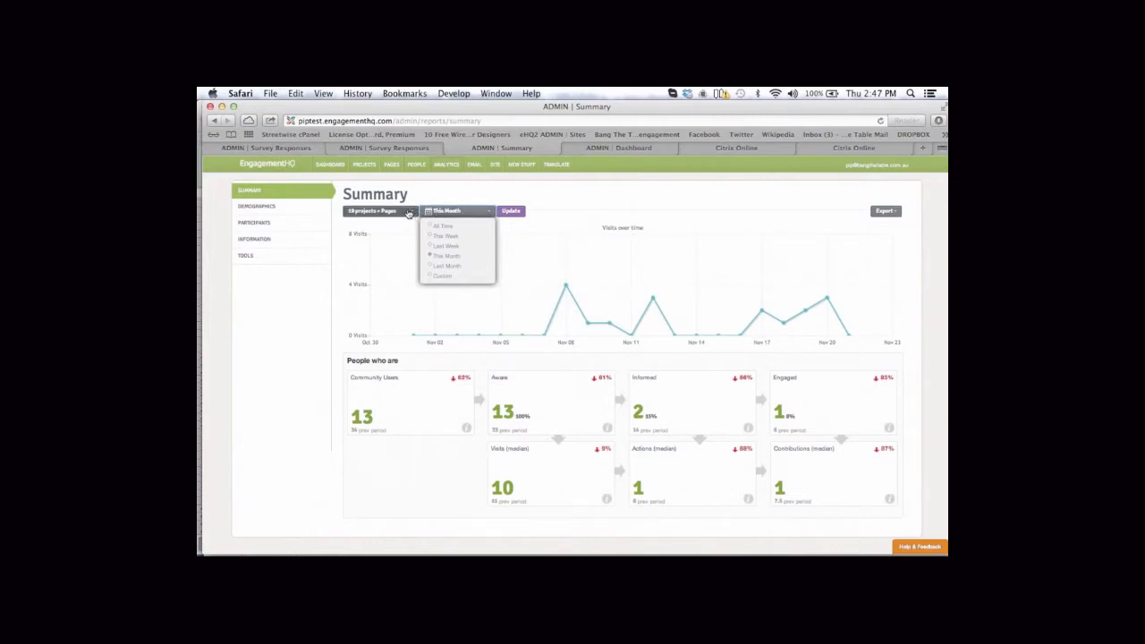
pyautogui.click(511, 213)
# Limit the Summary report to Windy Day Project for This Month and update it to examine visits over time.
pyautogui.click(410, 213)
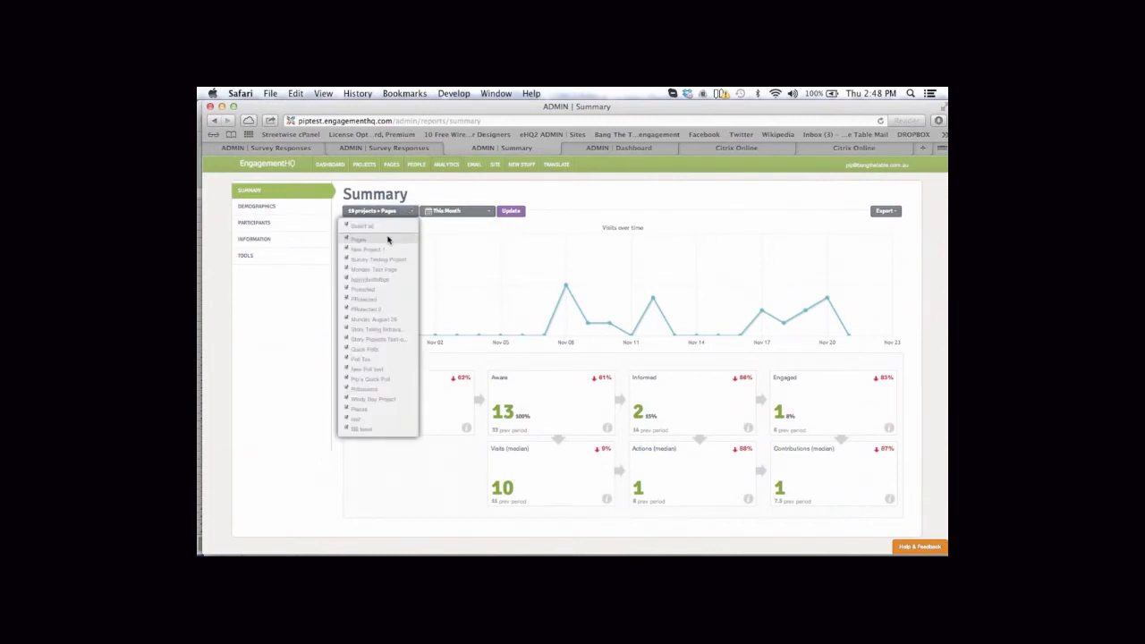
pyautogui.click(347, 227)
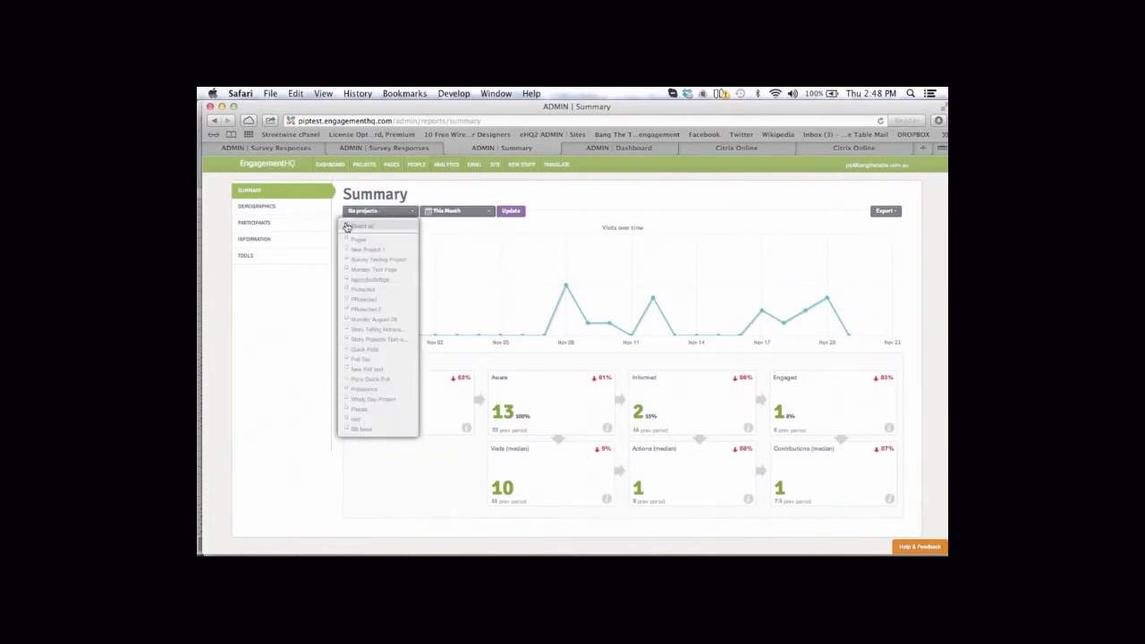
pyautogui.click(347, 401)
pyautogui.click(447, 259)
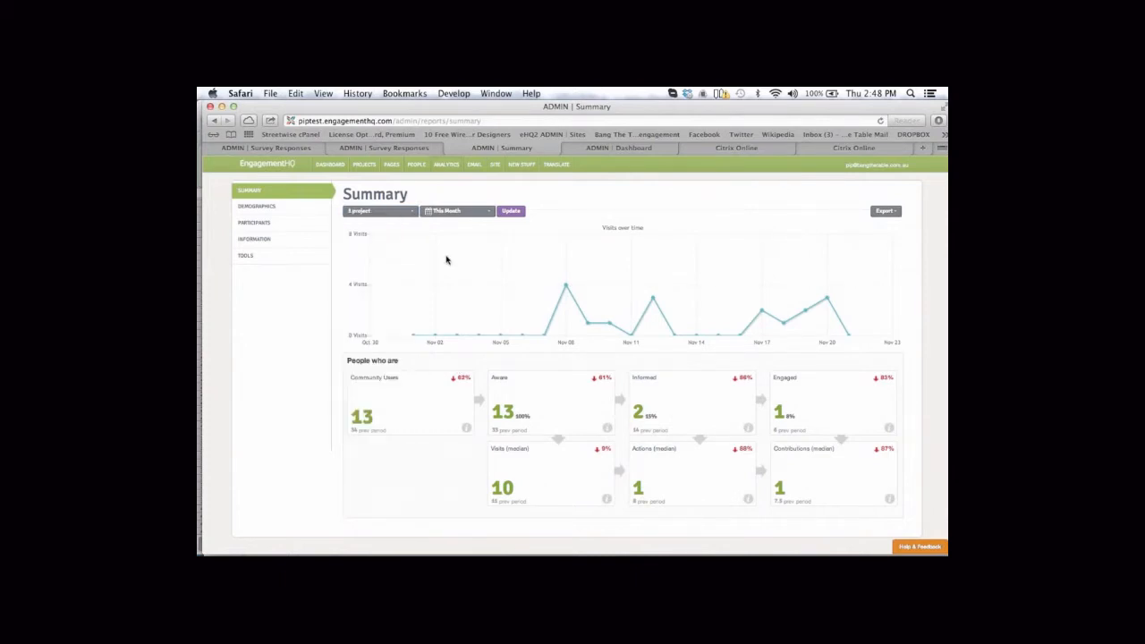
pyautogui.click(511, 212)
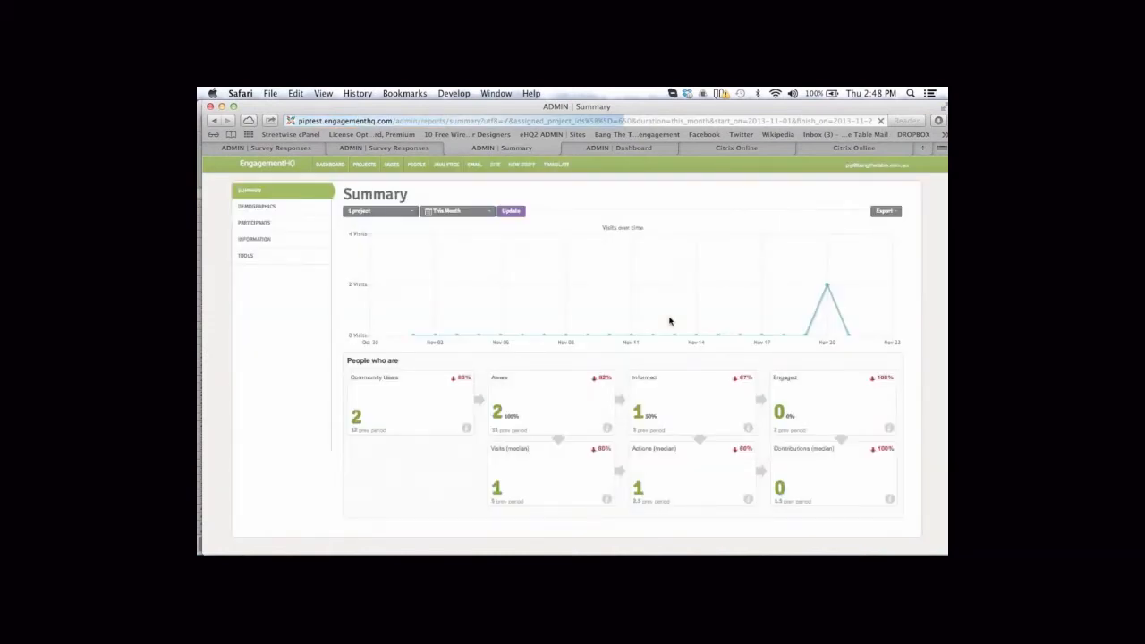
pyautogui.moveTo(827, 288)
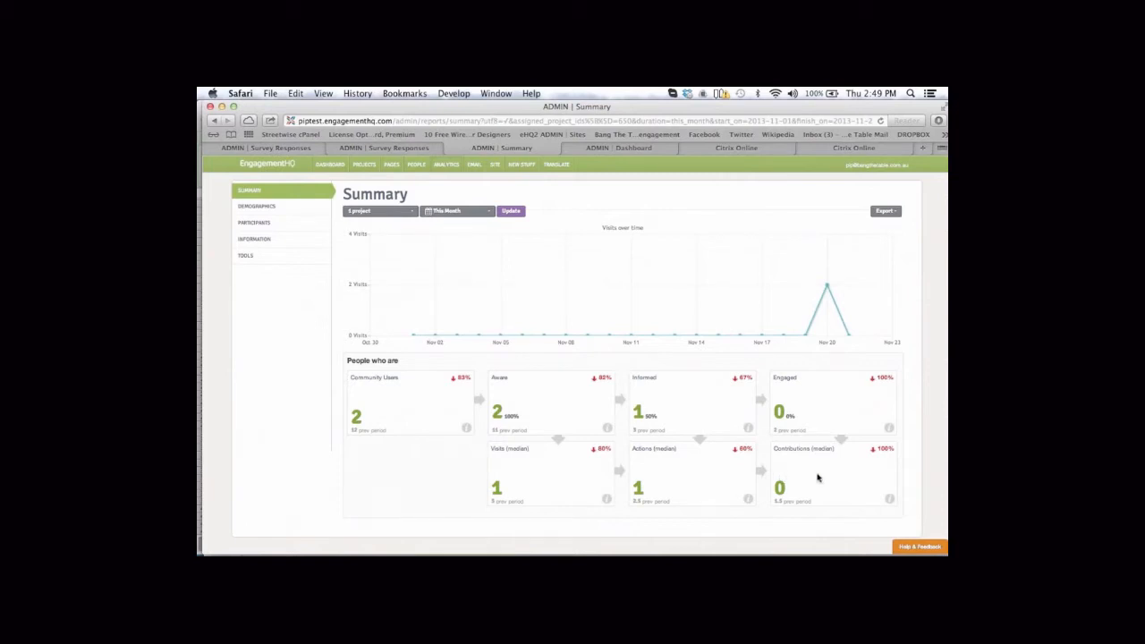
# Return to Safari and open the Demographics report for the selected project.
pyautogui.click(817, 408)
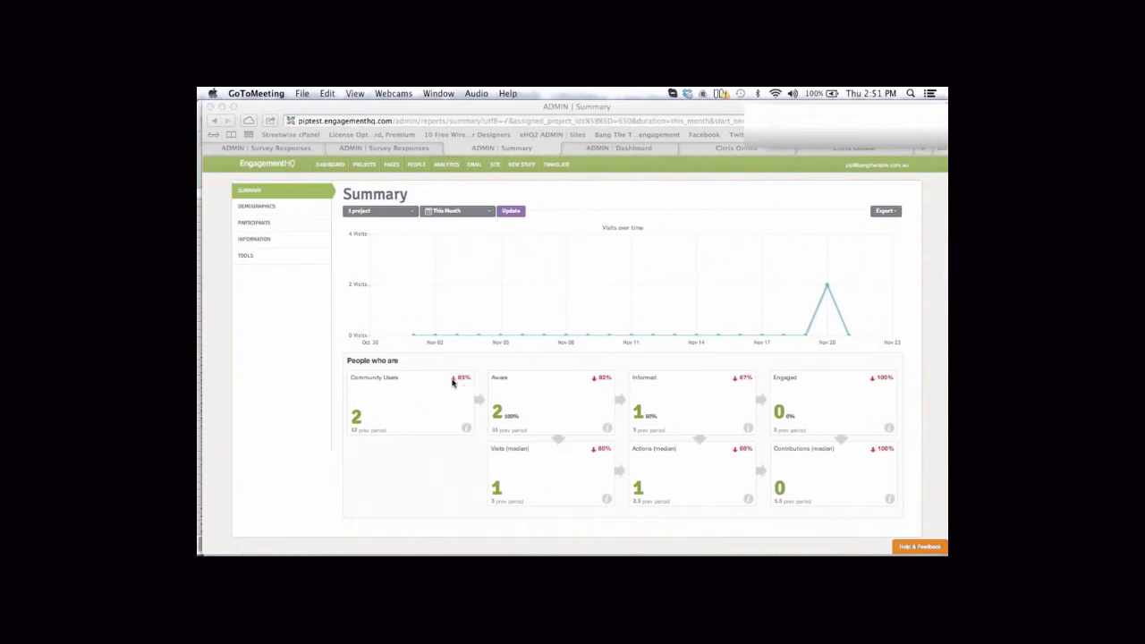
pyautogui.click(250, 211)
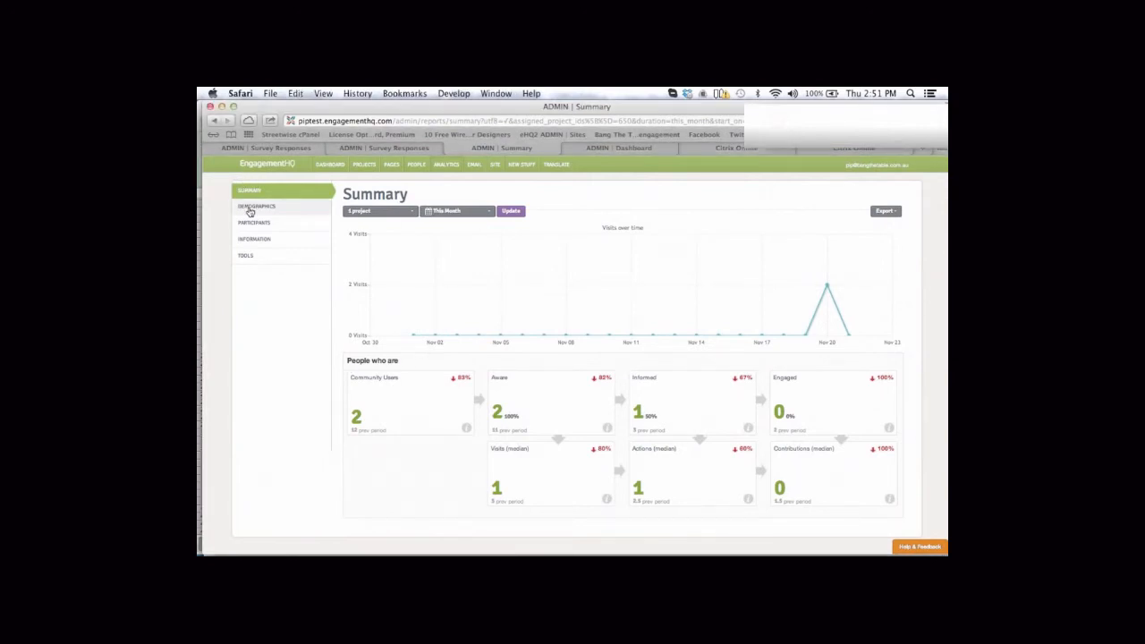
pyautogui.click(250, 212)
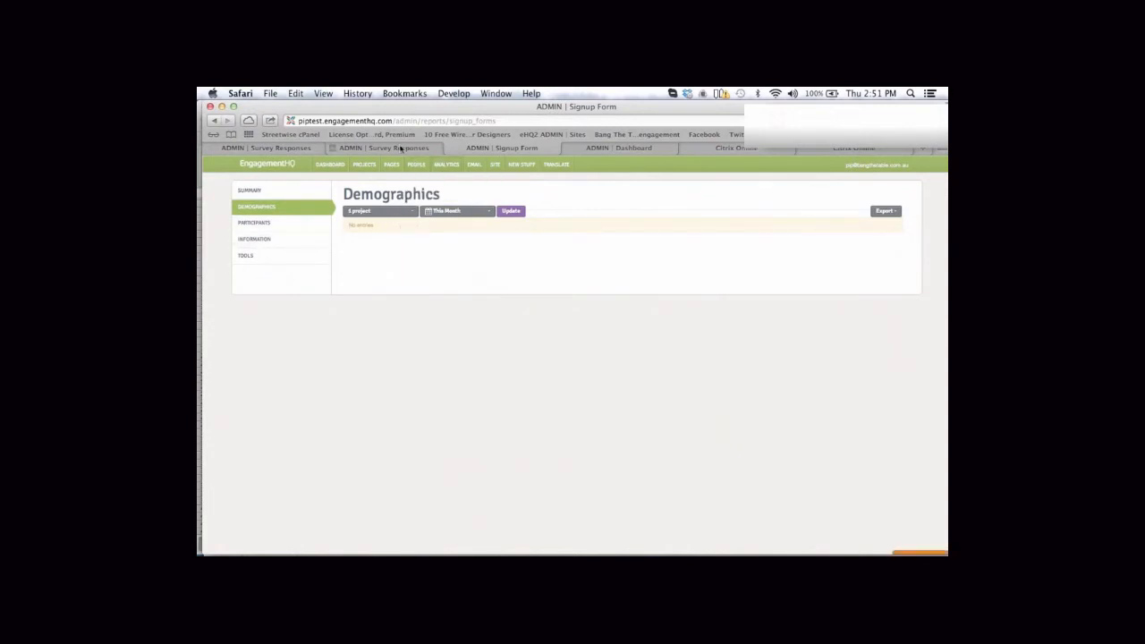
# Load the analytics reports summary on the Your Say Batman admin site, and return to the training site's Demographics report.
pyautogui.click(603, 149)
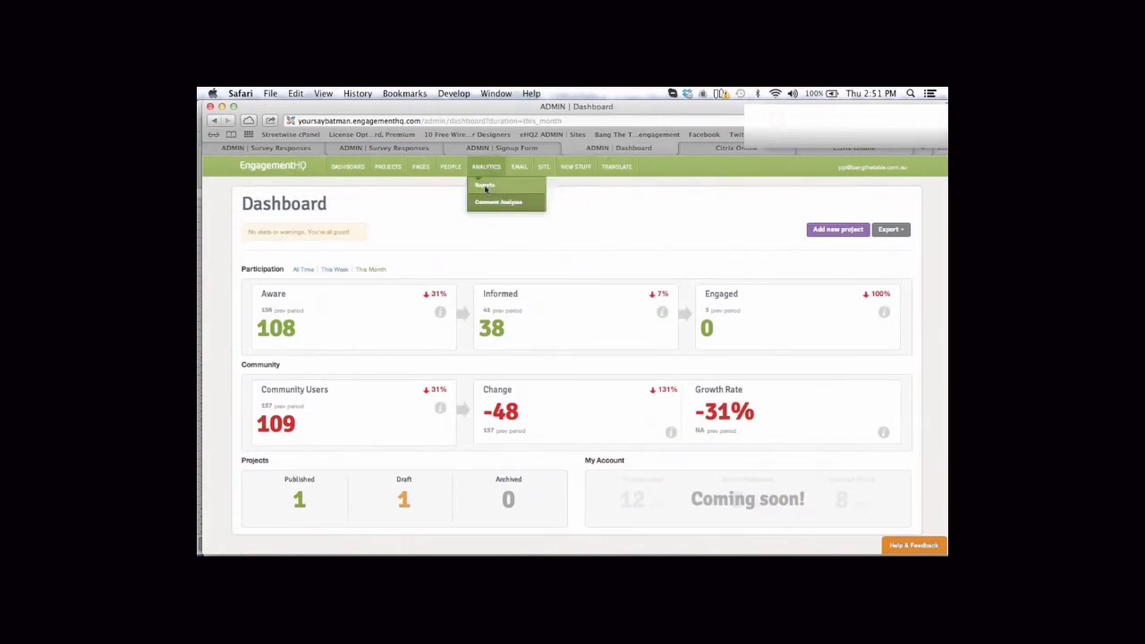
pyautogui.click(485, 186)
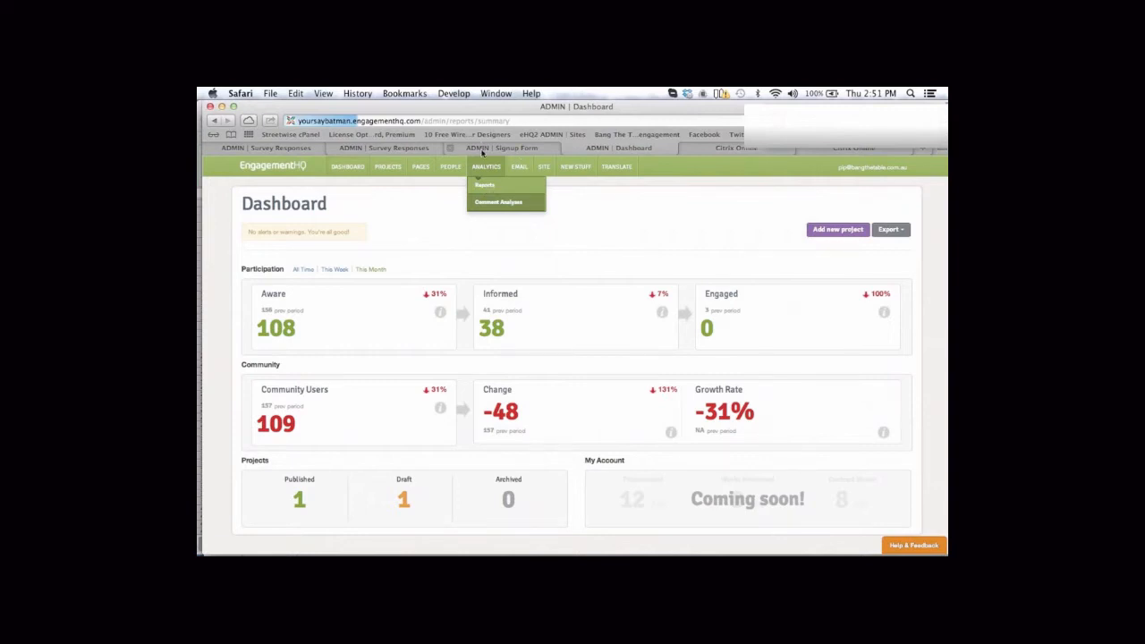
pyautogui.click(482, 149)
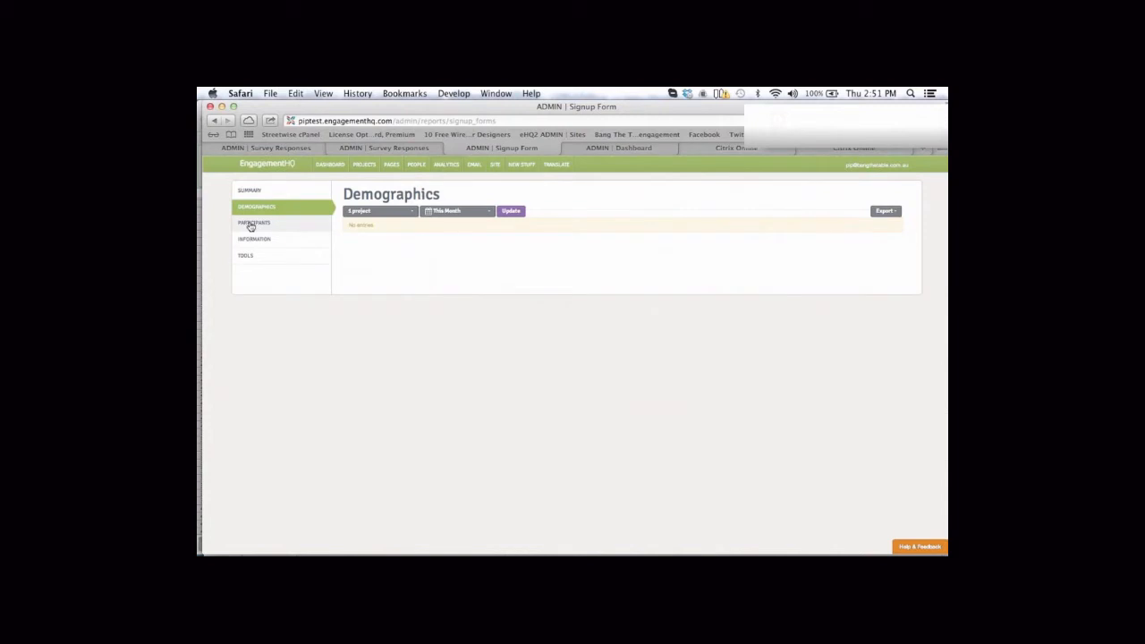
# Open the Participants report and look through its Aware, Informed and Engaged sections with their user details.
pyautogui.click(251, 227)
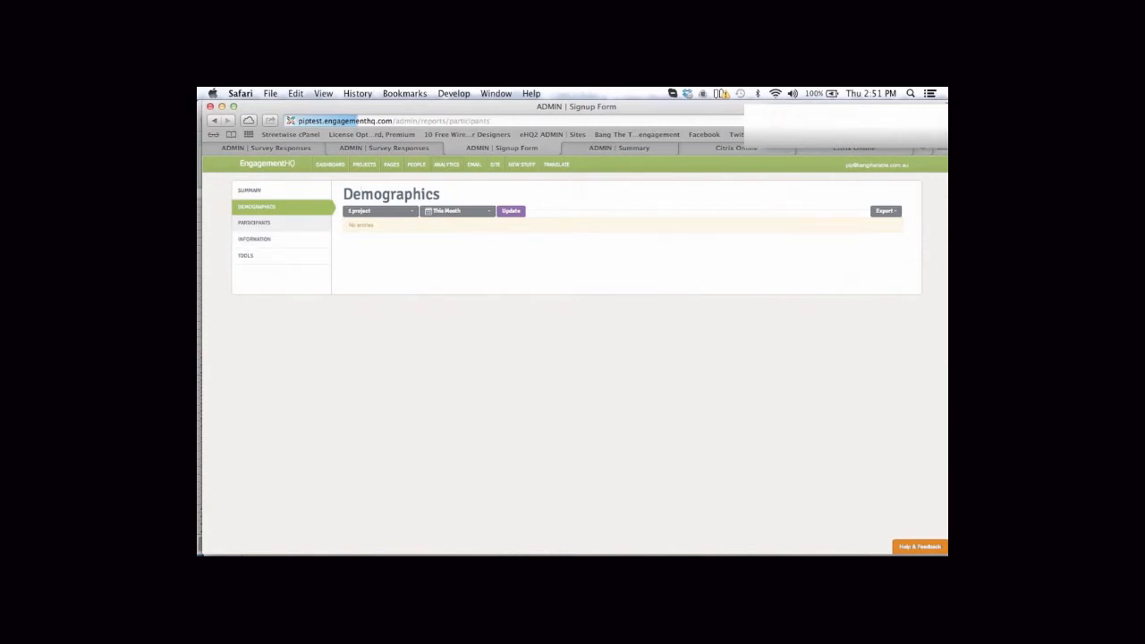
pyautogui.click(250, 242)
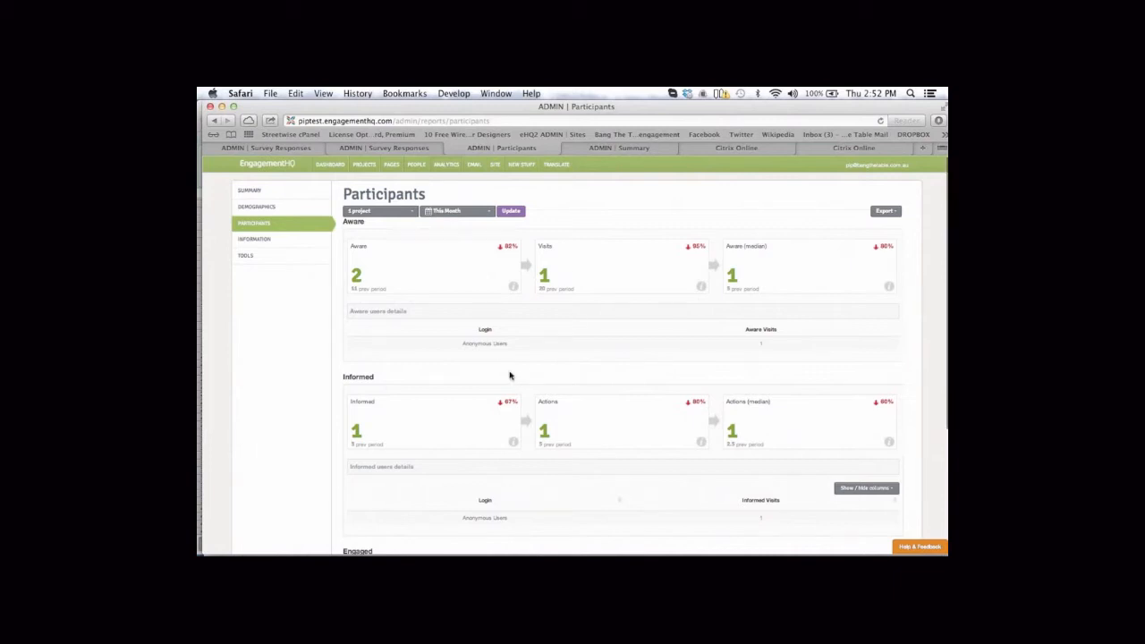
pyautogui.scroll(-1, 510, 375)
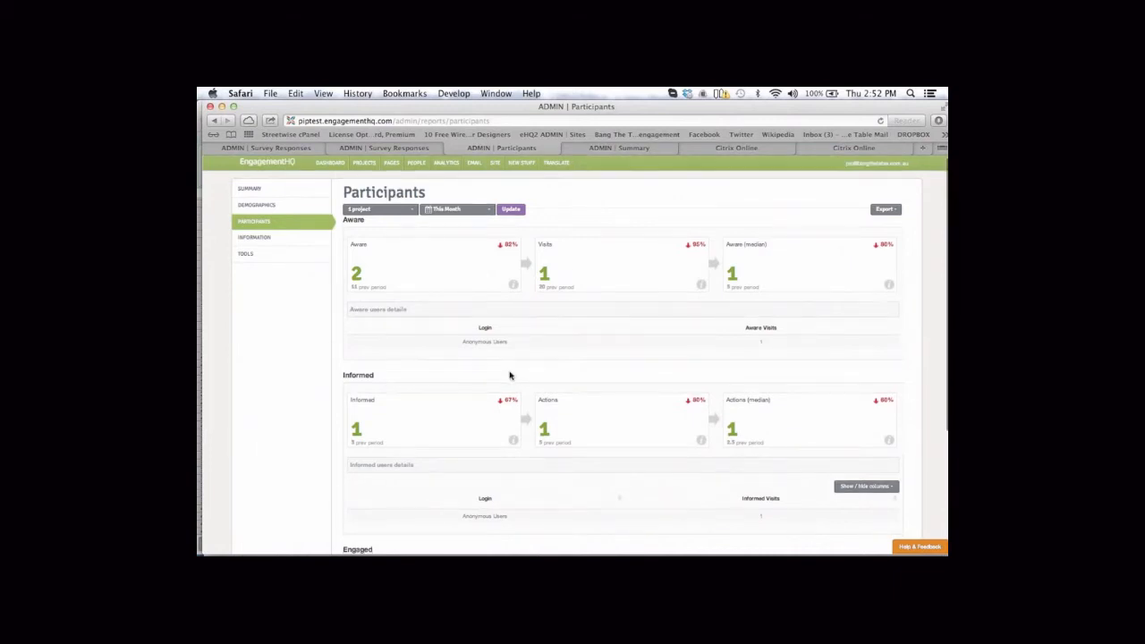
pyautogui.scroll(-2, 510, 376)
pyautogui.scroll(-3, 510, 374)
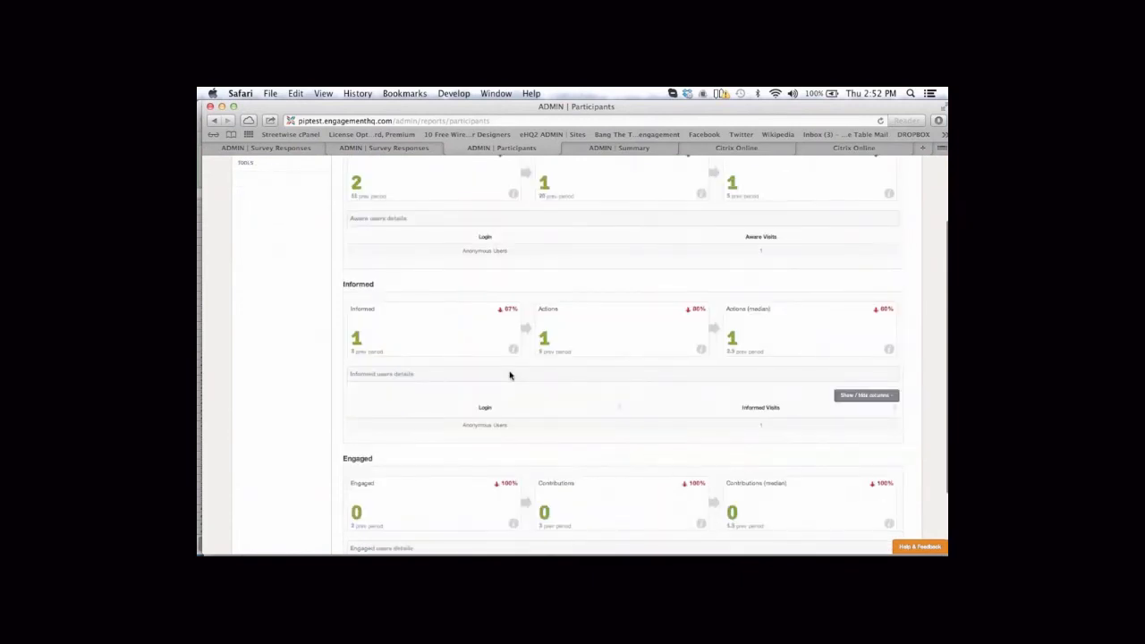
pyautogui.scroll(-3, 510, 376)
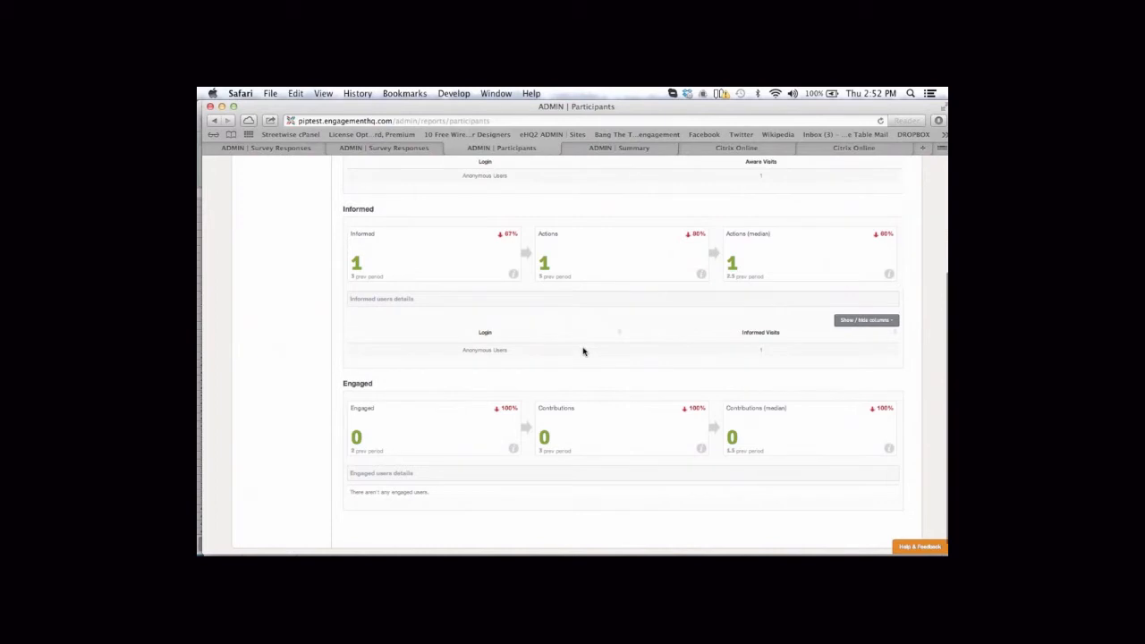
pyautogui.scroll(-1, 583, 351)
pyautogui.scroll(-1, 584, 351)
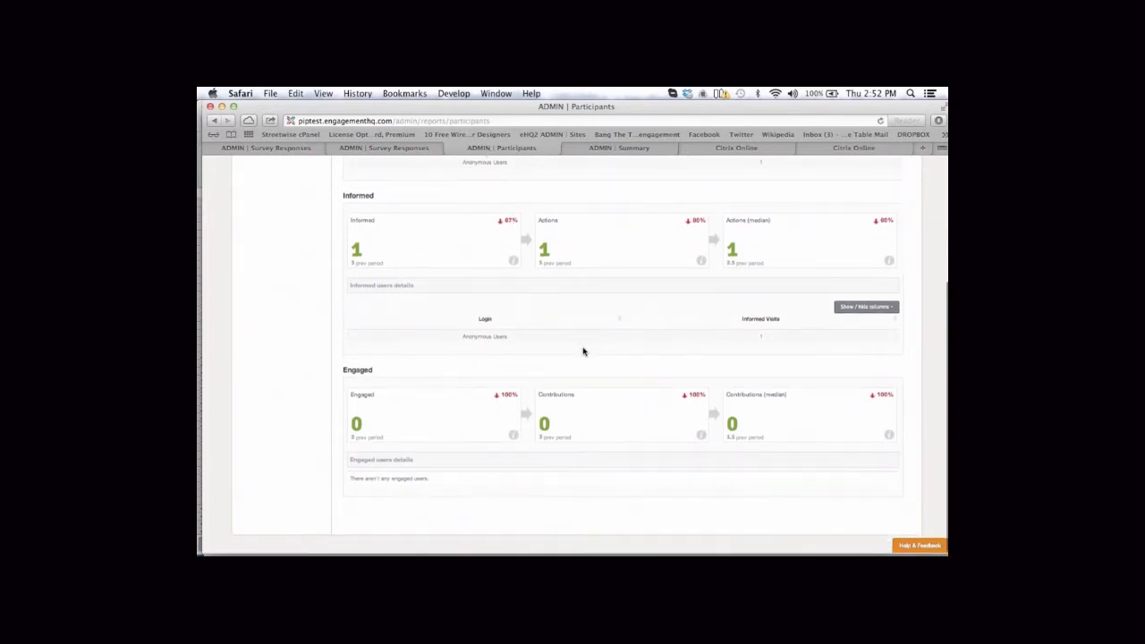
pyautogui.scroll(-1, 583, 352)
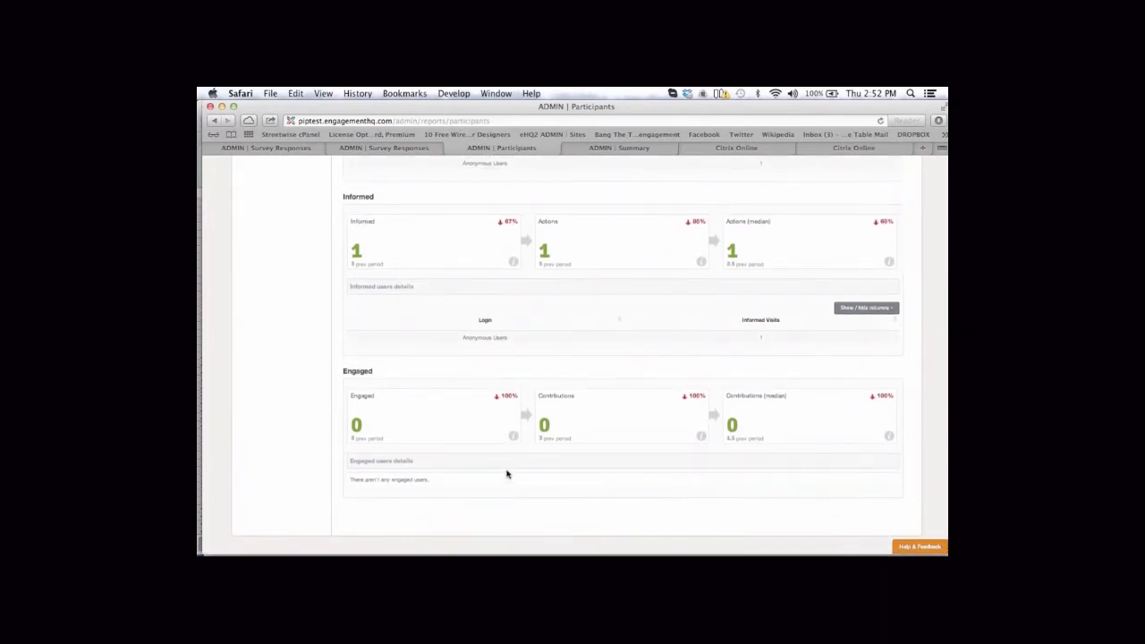
pyautogui.scroll(-1, 509, 484)
pyautogui.scroll(2, 509, 484)
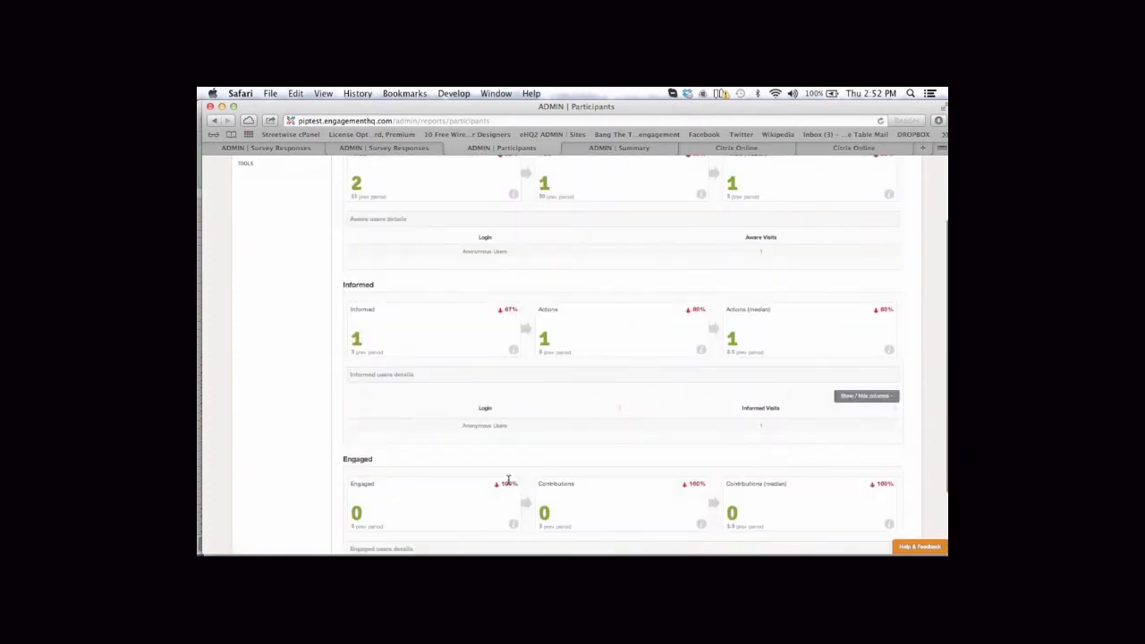
pyautogui.scroll(2, 508, 480)
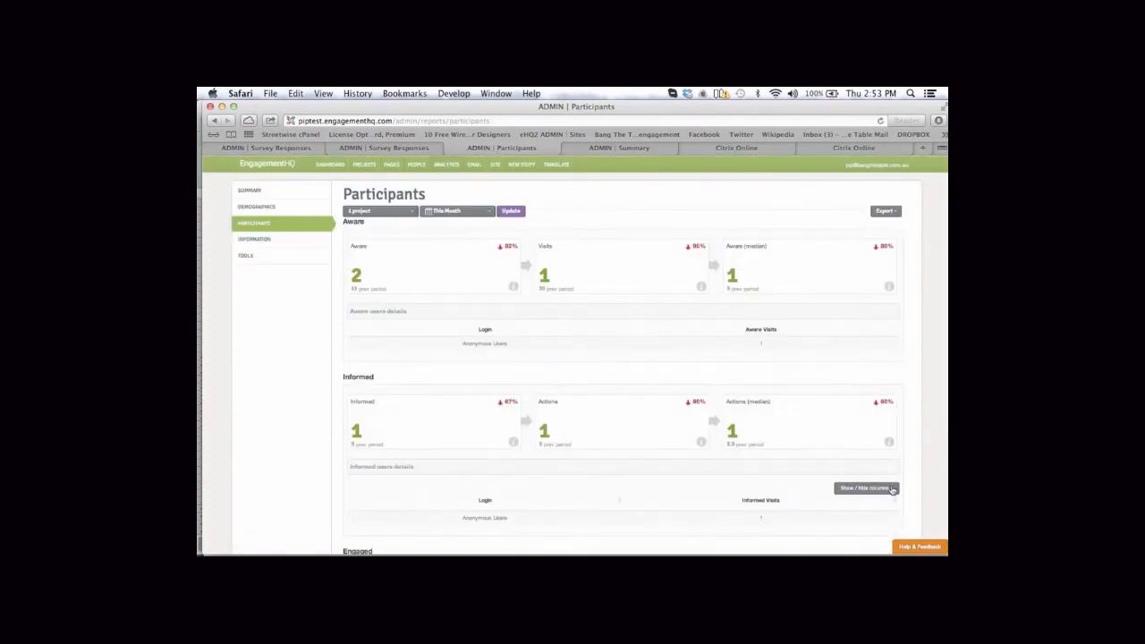
# Look at the columns that can be shown or hidden in the Informed users details table without changing any.
pyautogui.click(892, 489)
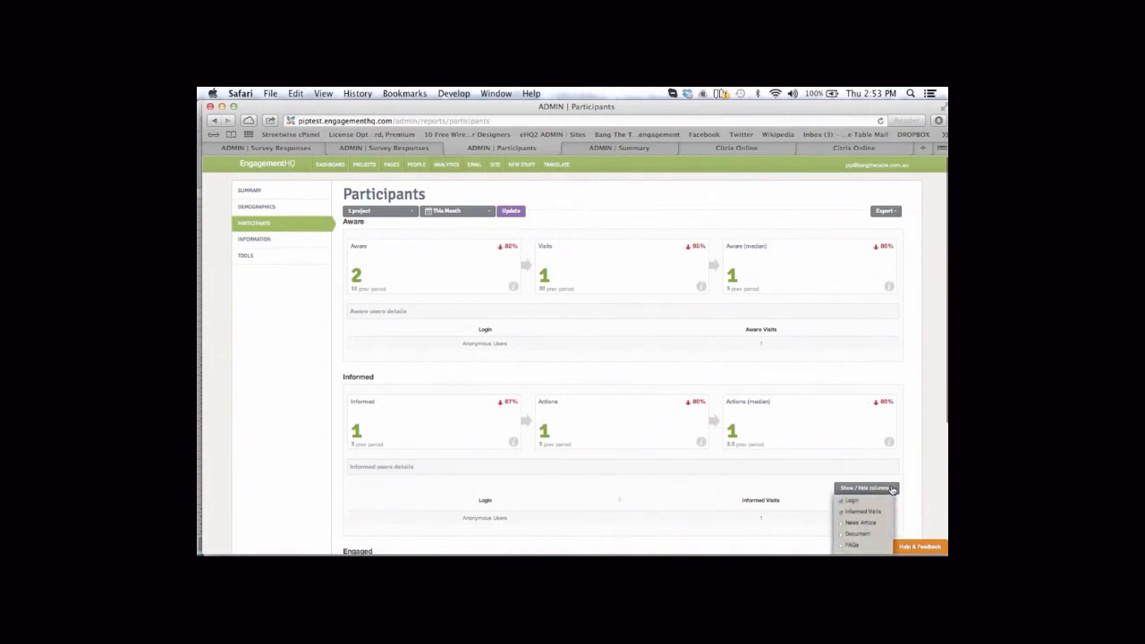
pyautogui.scroll(-1, 892, 489)
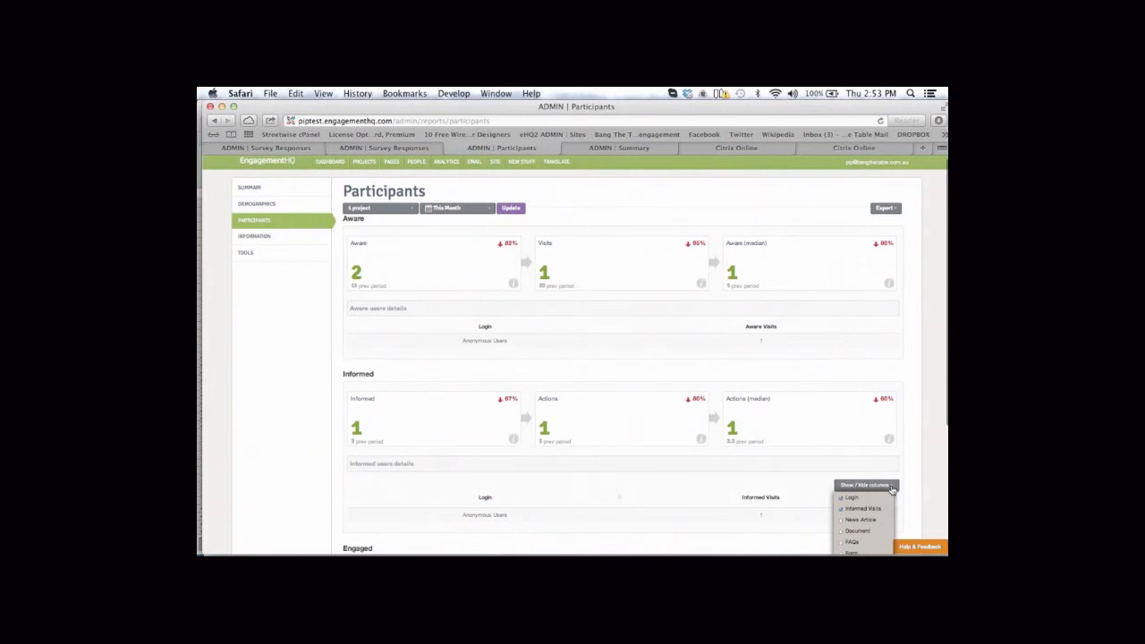
pyautogui.scroll(-2, 893, 489)
pyautogui.scroll(-5, 892, 490)
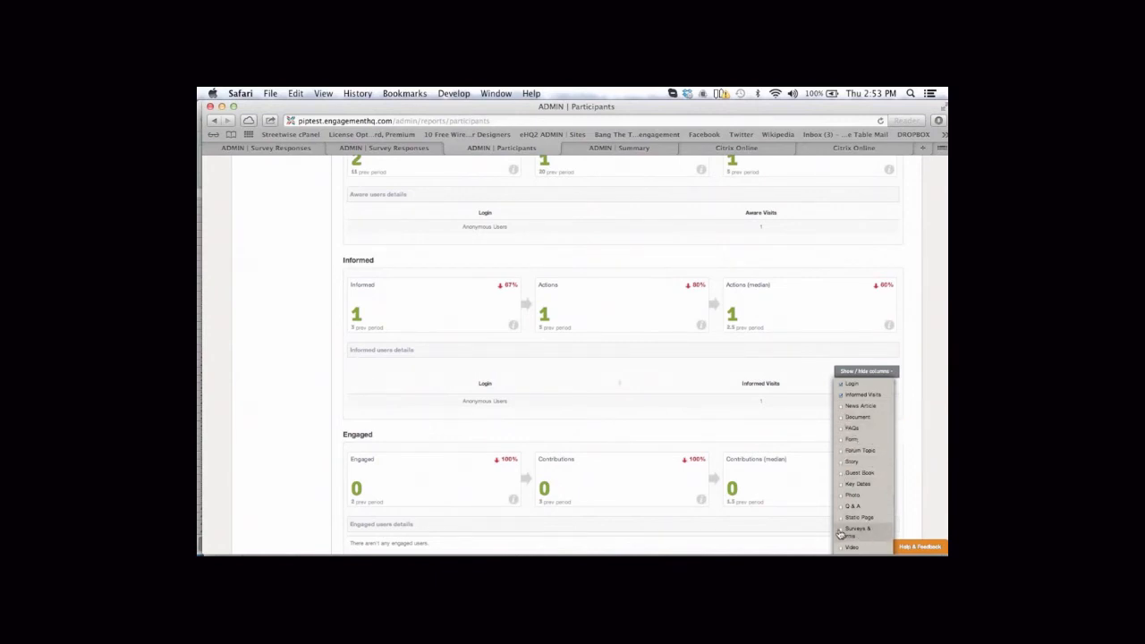
pyautogui.click(698, 368)
pyautogui.scroll(1, 698, 368)
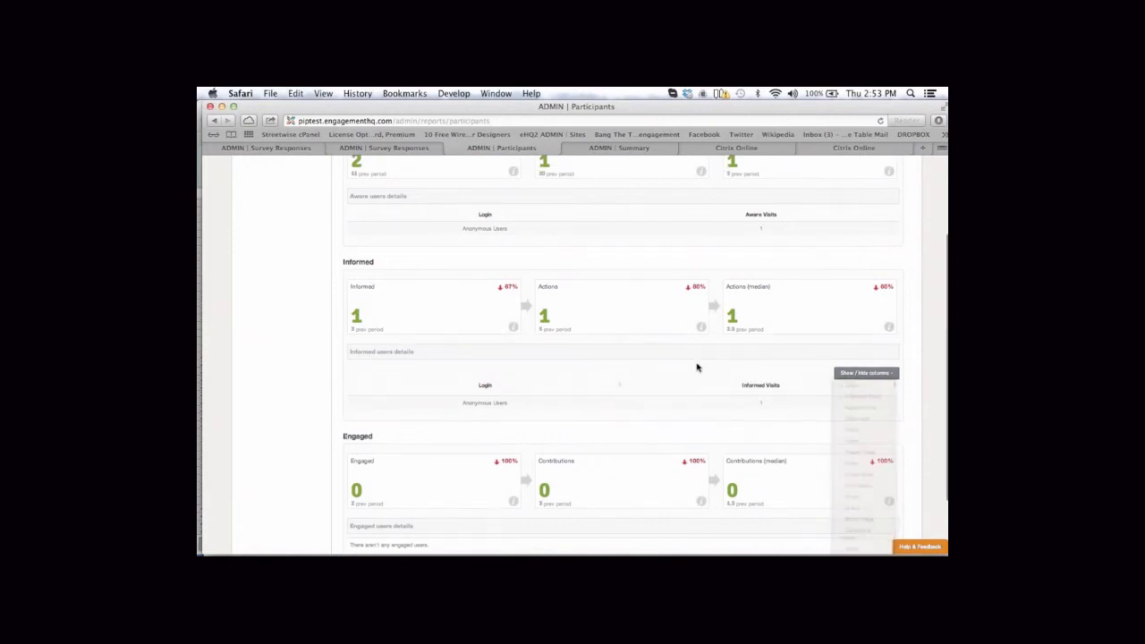
pyautogui.scroll(3, 698, 368)
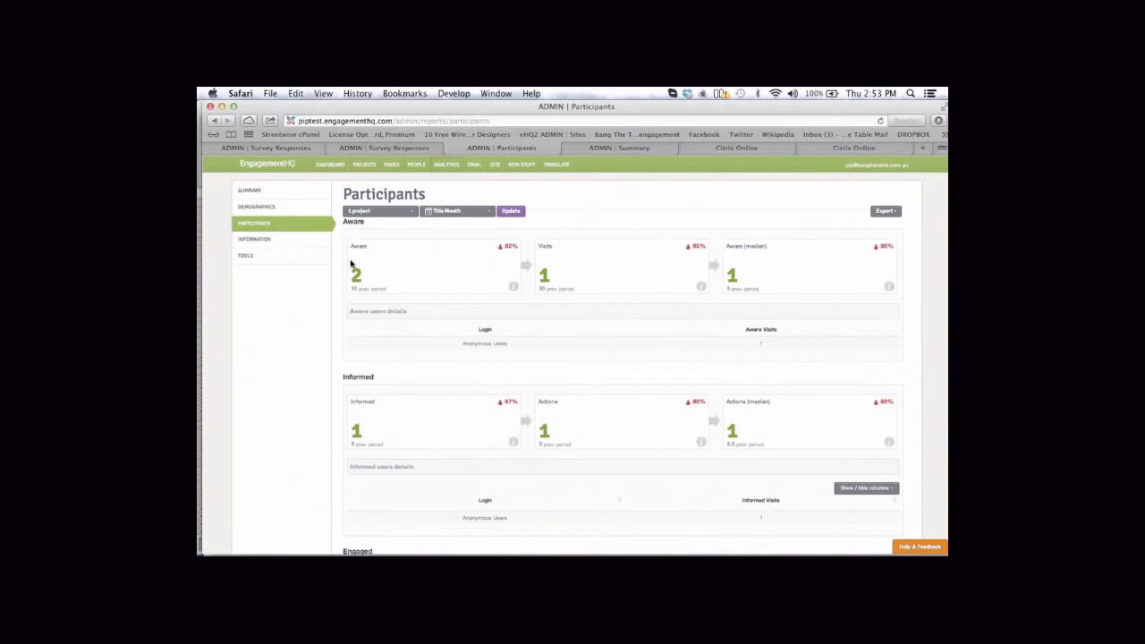
# Open the Information report and look through its visitor sections from Library to Instagram Widget.
pyautogui.click(244, 239)
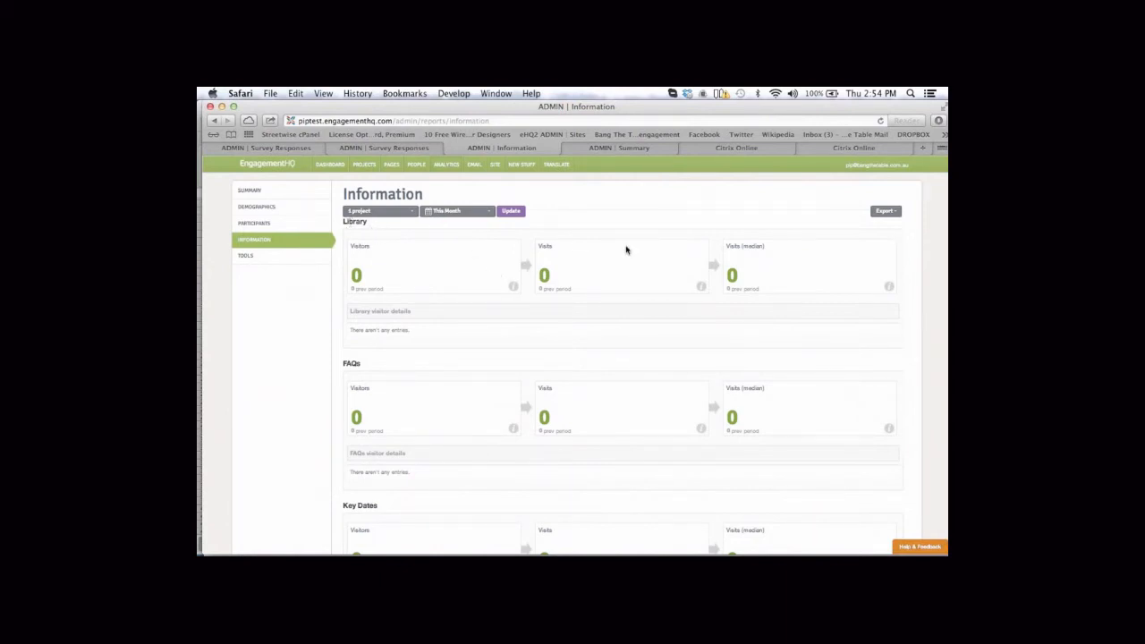
pyautogui.scroll(-1, 621, 251)
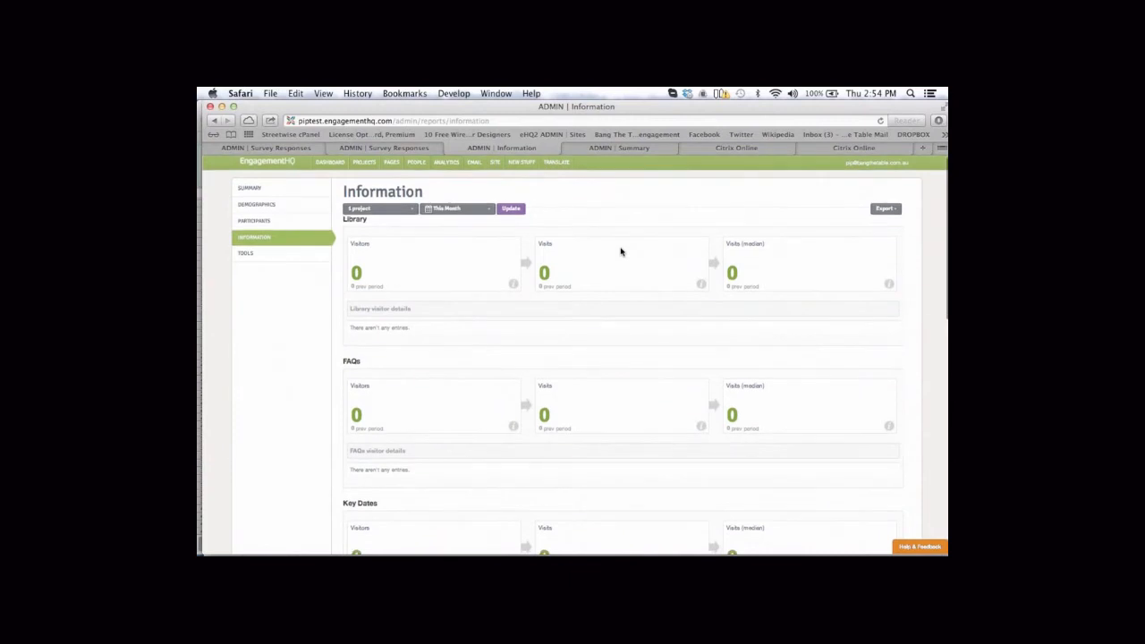
pyautogui.scroll(-3, 621, 252)
pyautogui.scroll(-10, 621, 251)
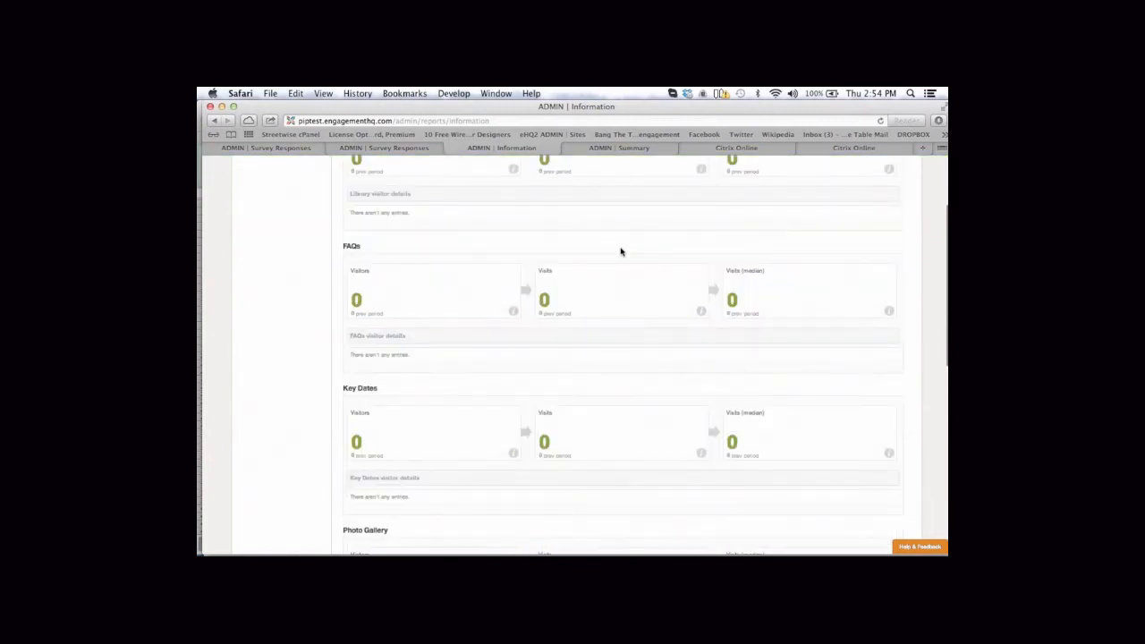
pyautogui.scroll(-3, 442, 389)
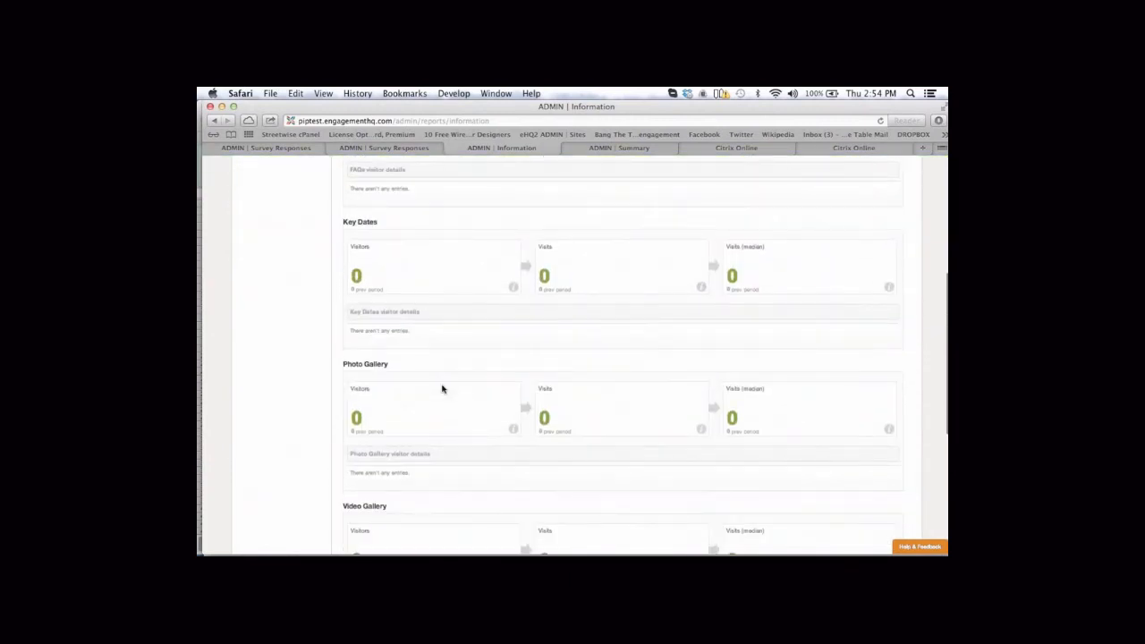
pyautogui.scroll(-8, 442, 389)
pyautogui.scroll(-5, 442, 389)
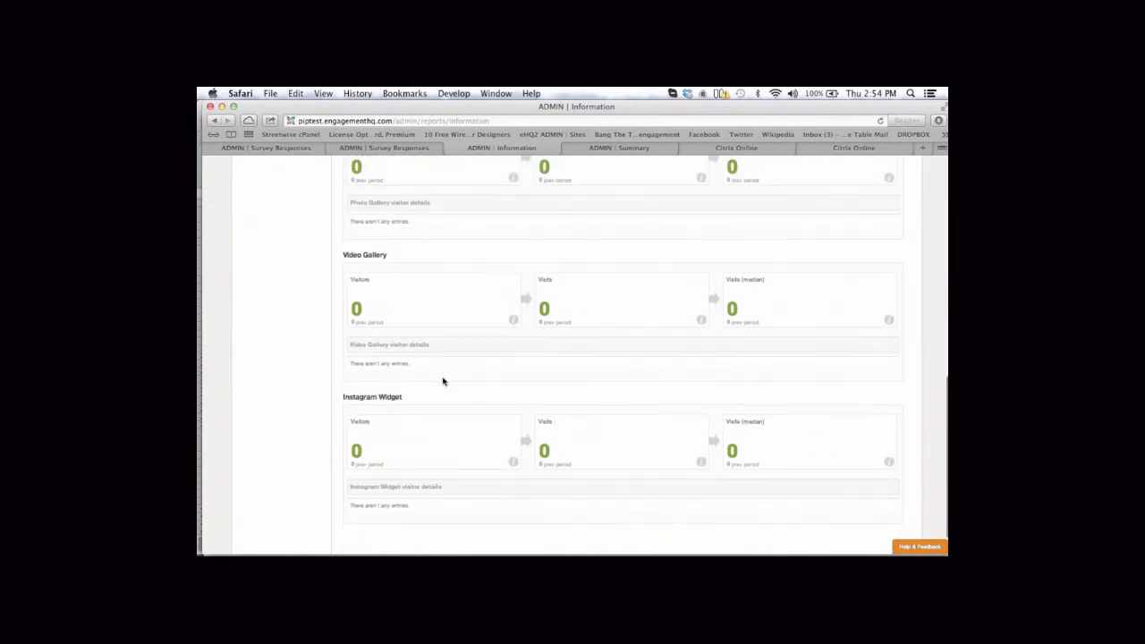
pyautogui.scroll(-2, 442, 382)
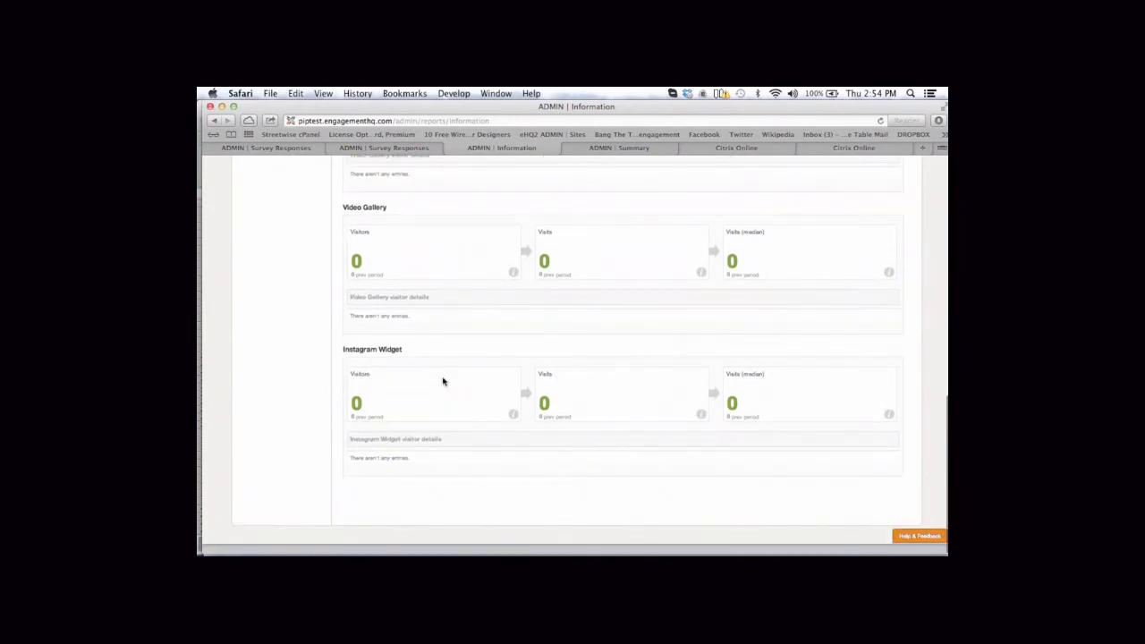
pyautogui.scroll(20, 442, 382)
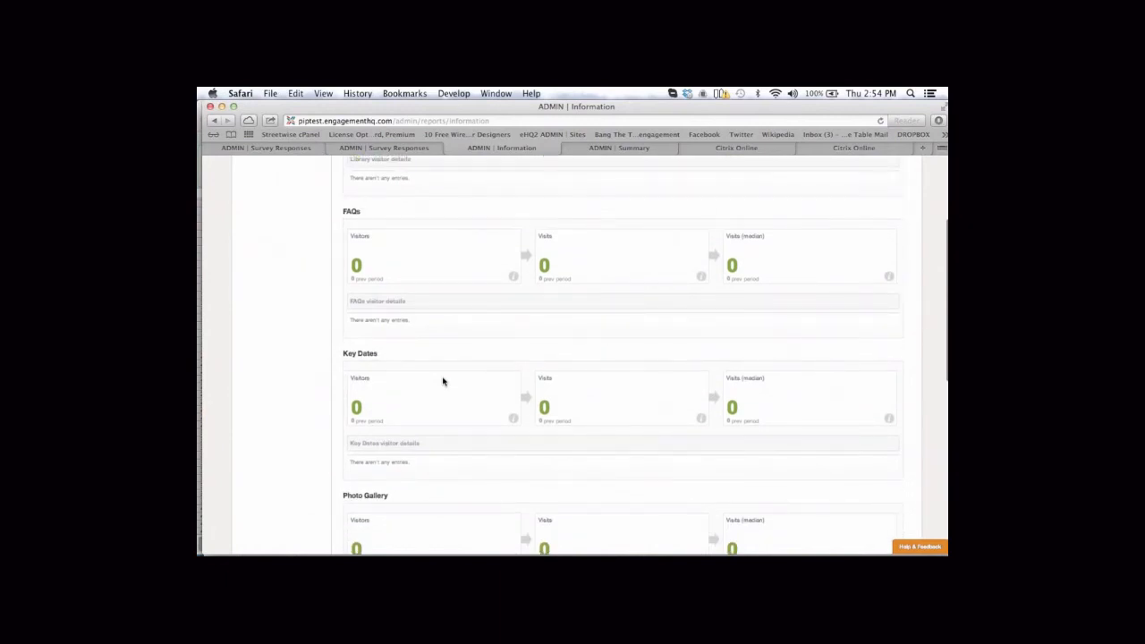
# Open the Survey Responses report under the Tools reports and export the survey's responses as an Excel file.
pyautogui.scroll(7, 442, 382)
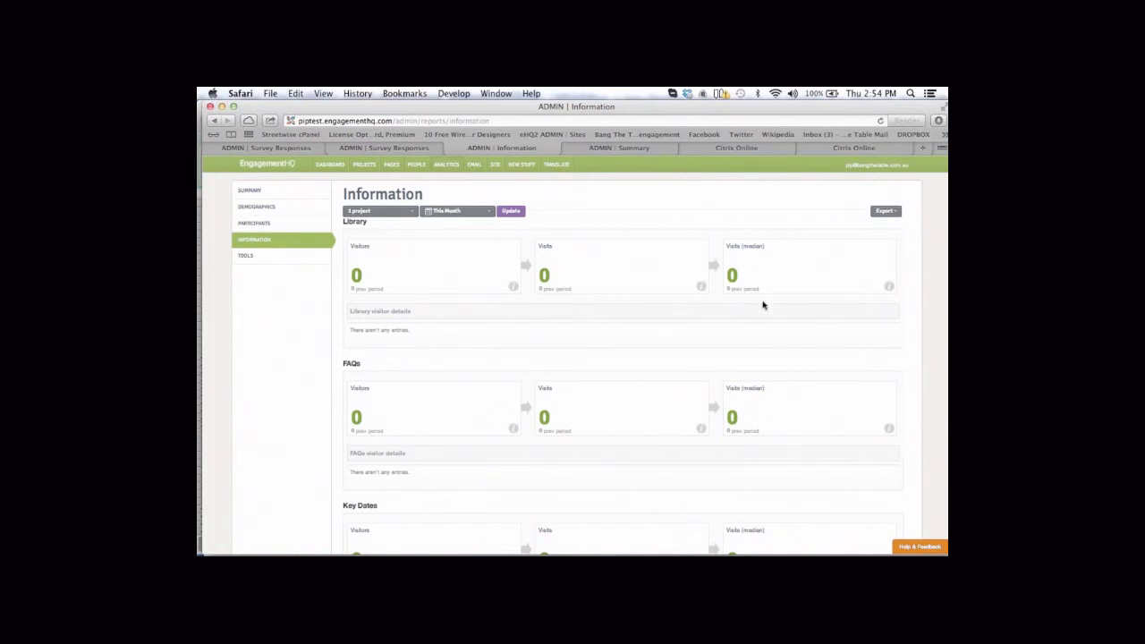
pyautogui.click(245, 256)
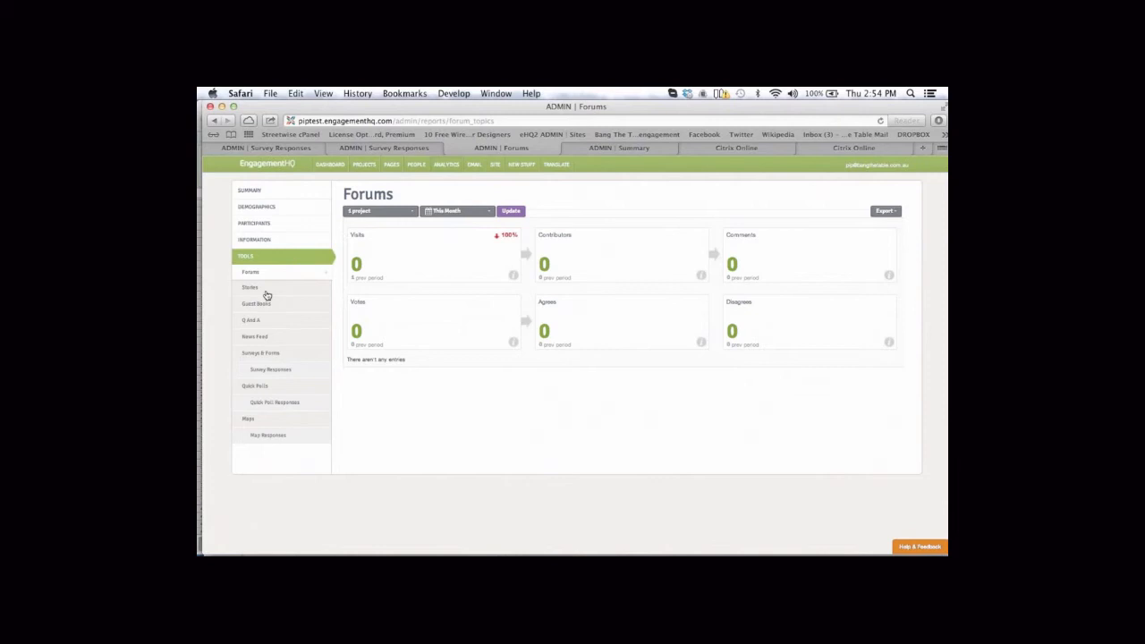
pyautogui.click(283, 369)
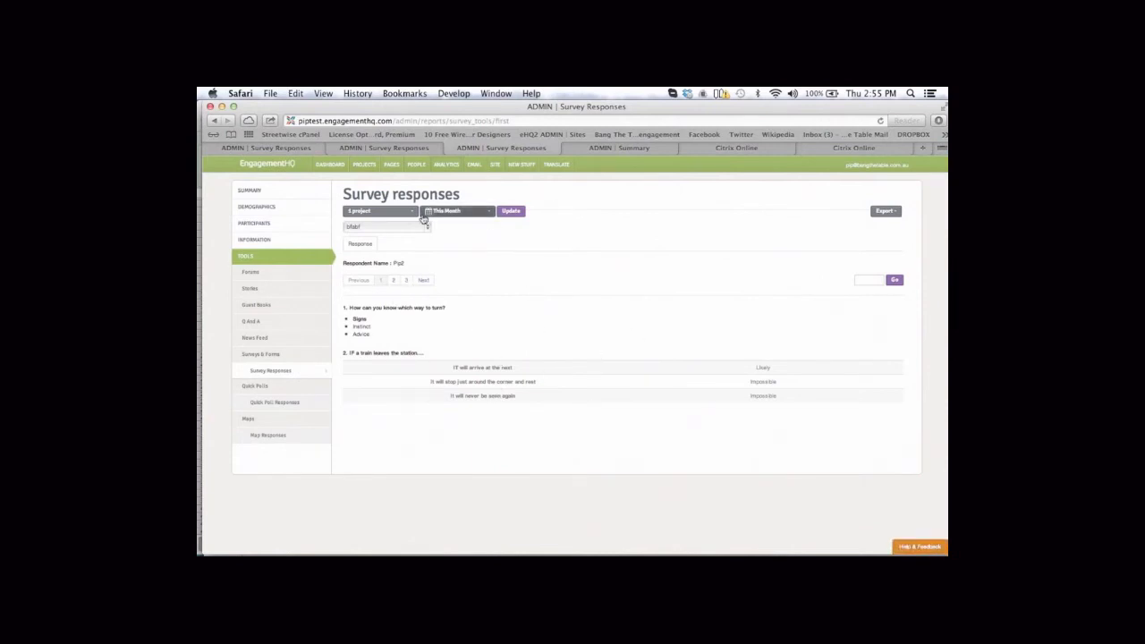
pyautogui.click(895, 212)
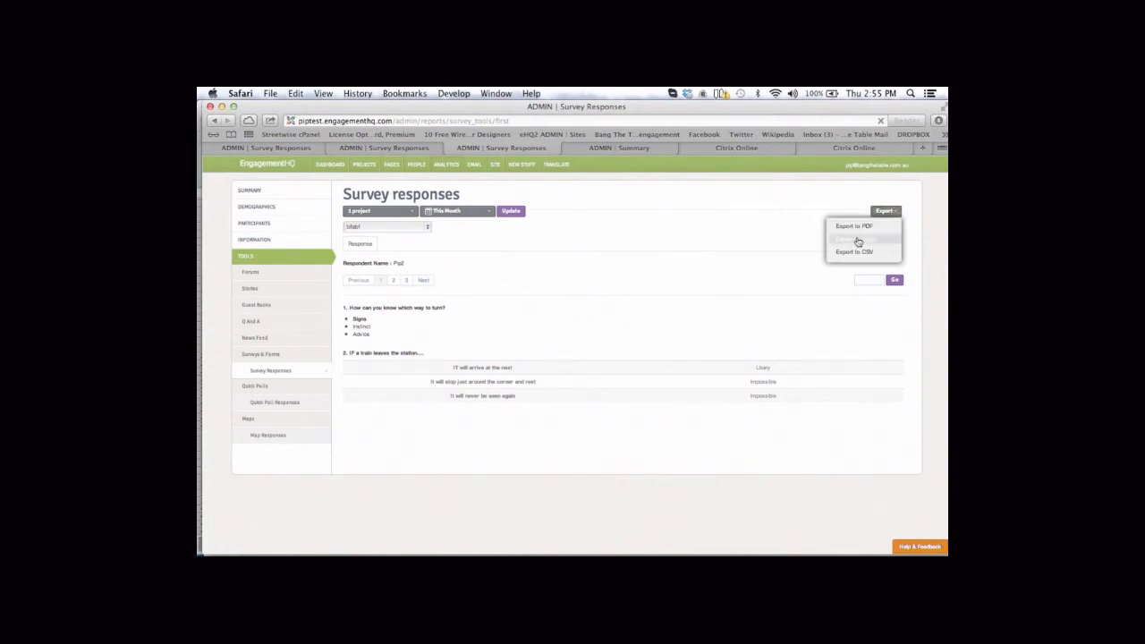
pyautogui.click(857, 241)
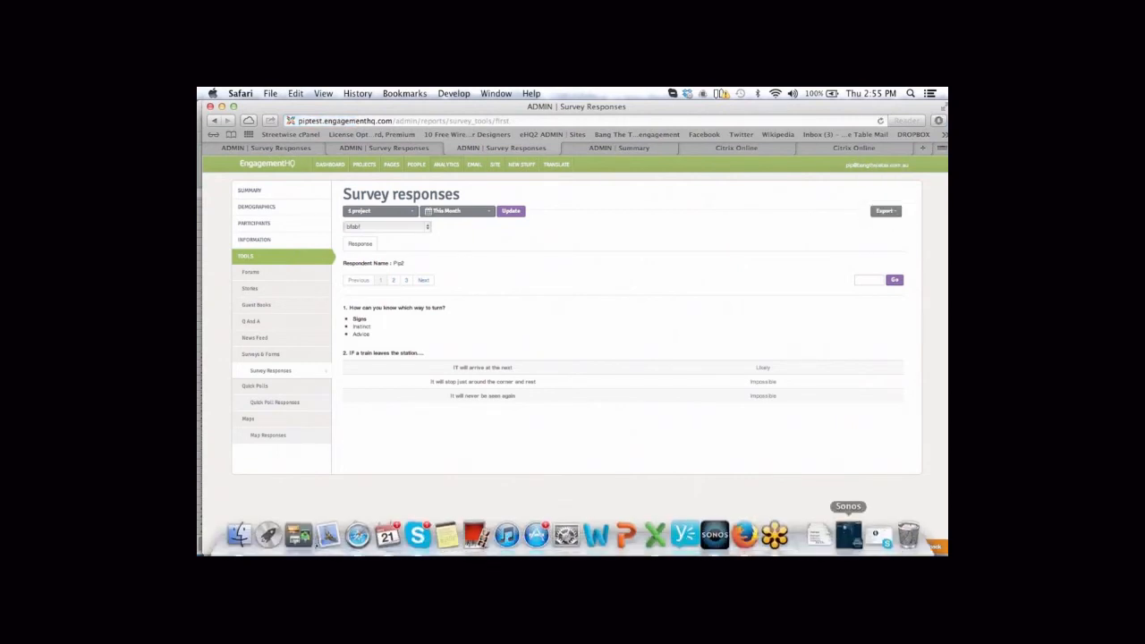
# Switch to Excel and look through the Raw Data, Codified Data and Graphs sheets of bfabf-1.xlsx.
pyautogui.click(826, 539)
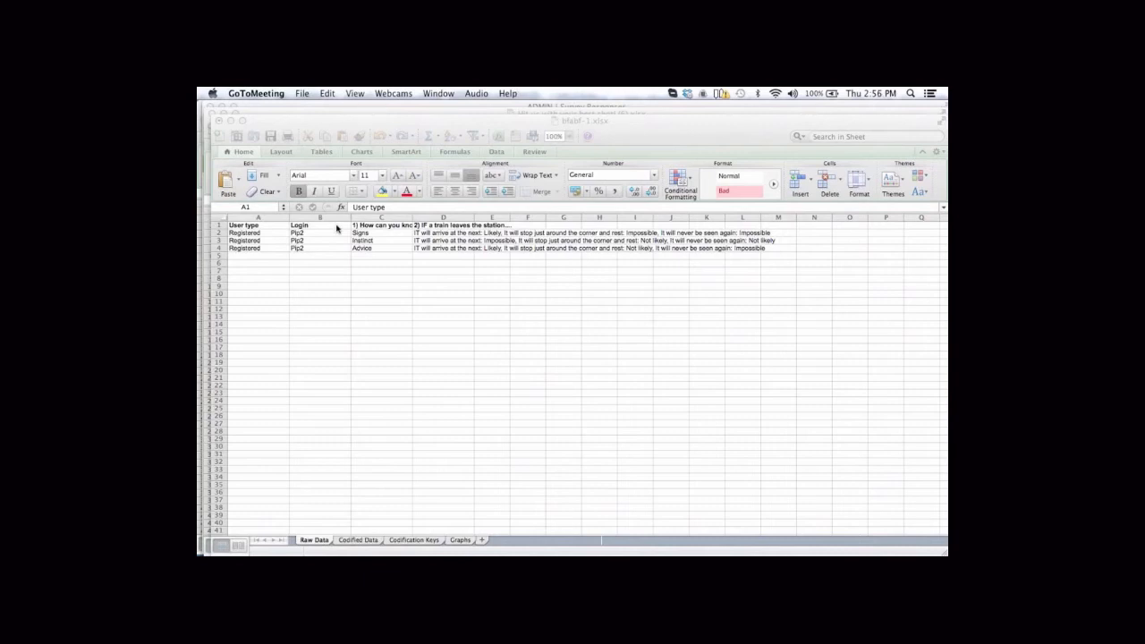
pyautogui.click(351, 543)
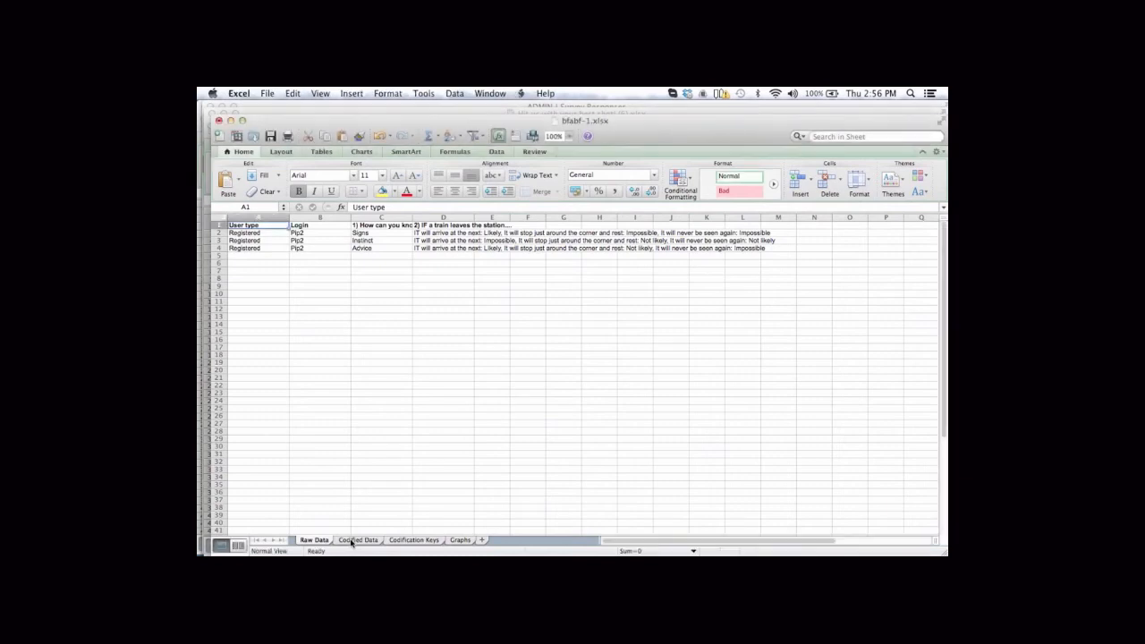
pyautogui.click(352, 542)
pyautogui.click(313, 542)
pyautogui.click(354, 541)
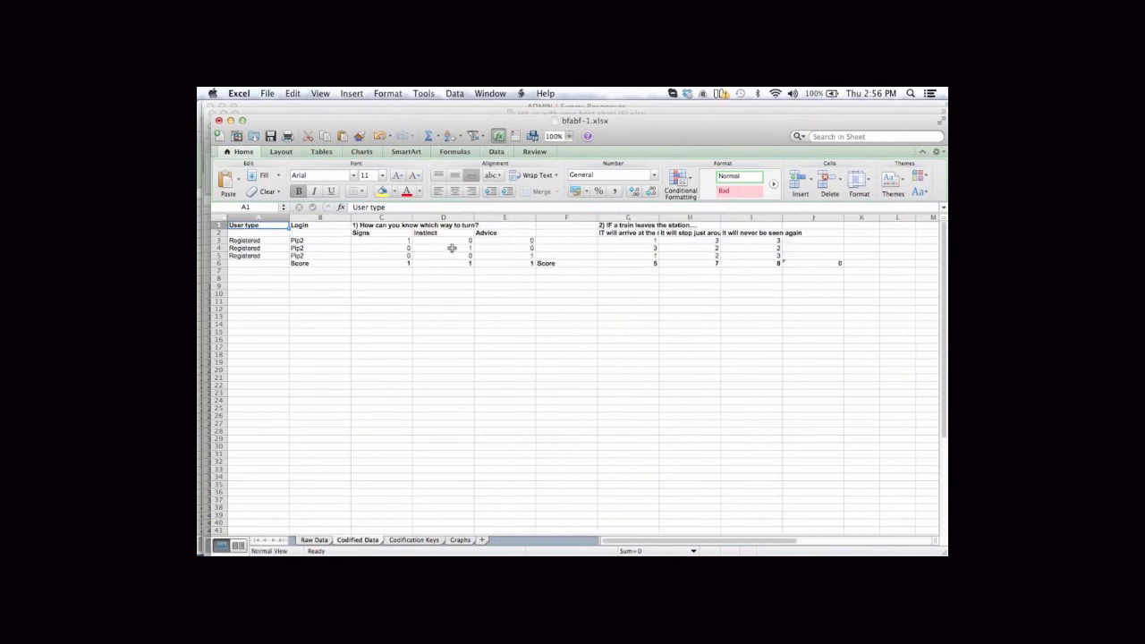
pyautogui.moveTo(382, 218); pyautogui.dragTo(511, 223)
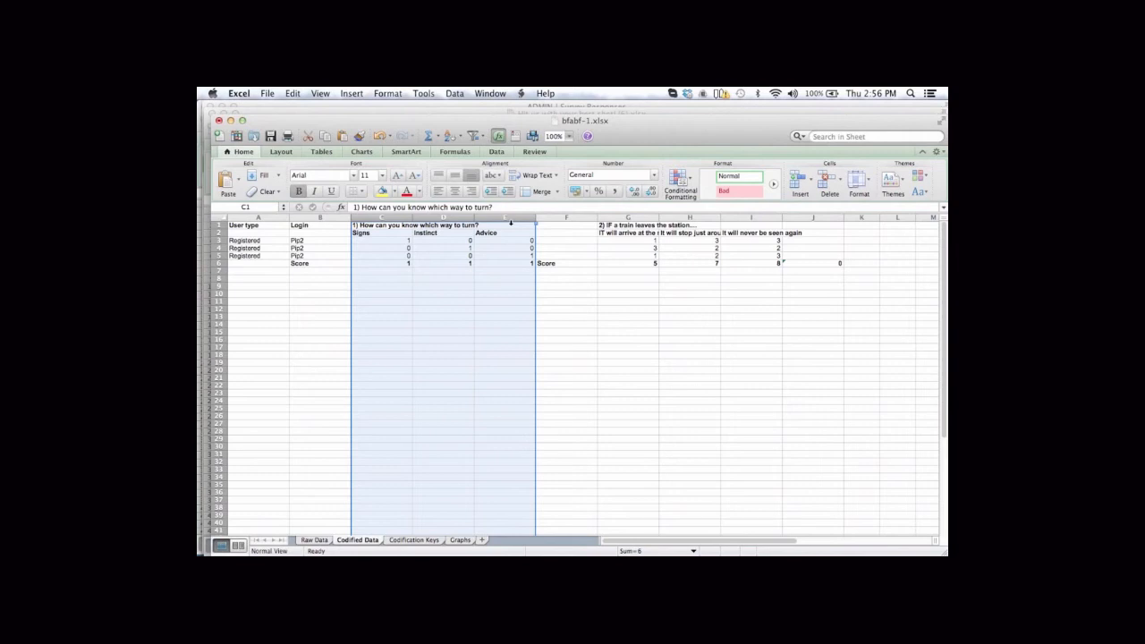
pyautogui.click(460, 540)
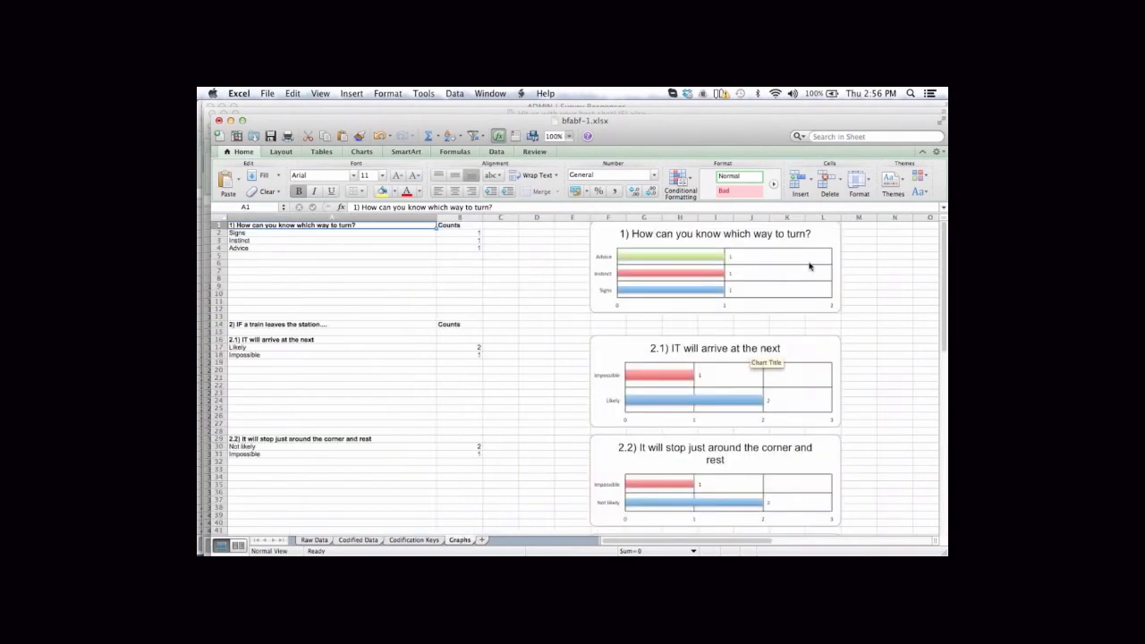
pyautogui.click(820, 312)
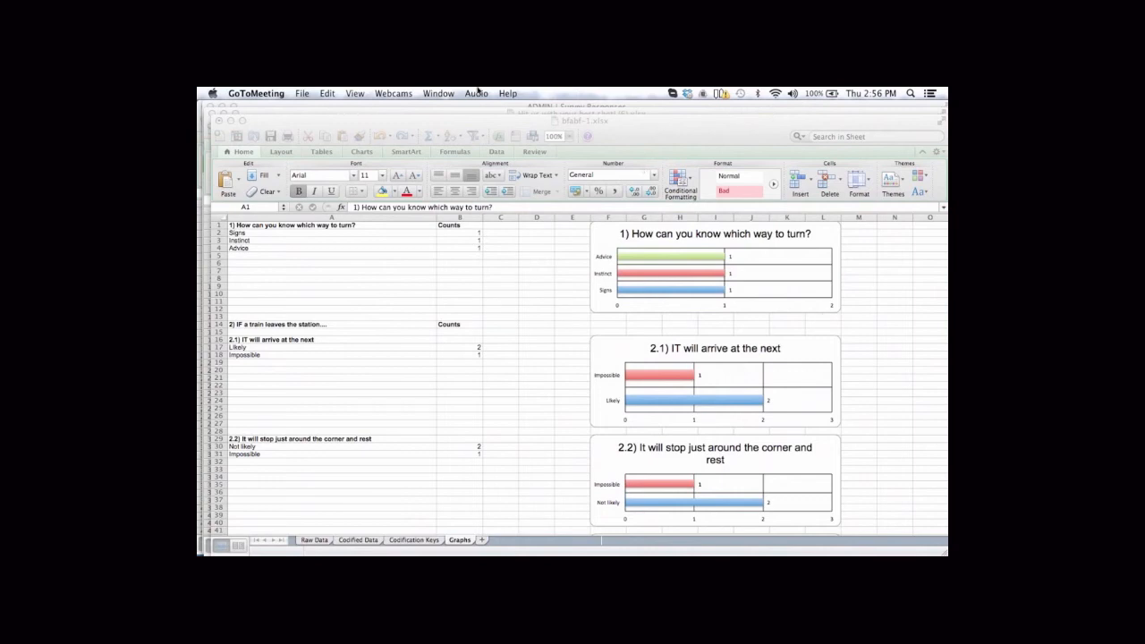
# Close bfabf-1.xlsx without saving its changes and return to the Survey responses report in Safari.
pyautogui.click(220, 123)
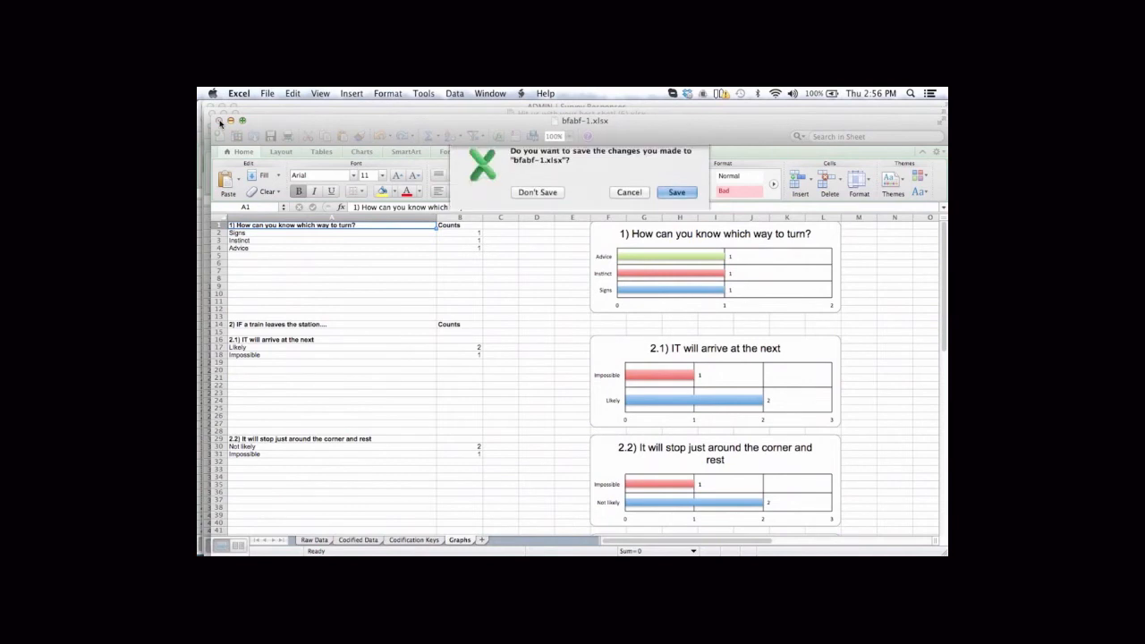
pyautogui.click(528, 193)
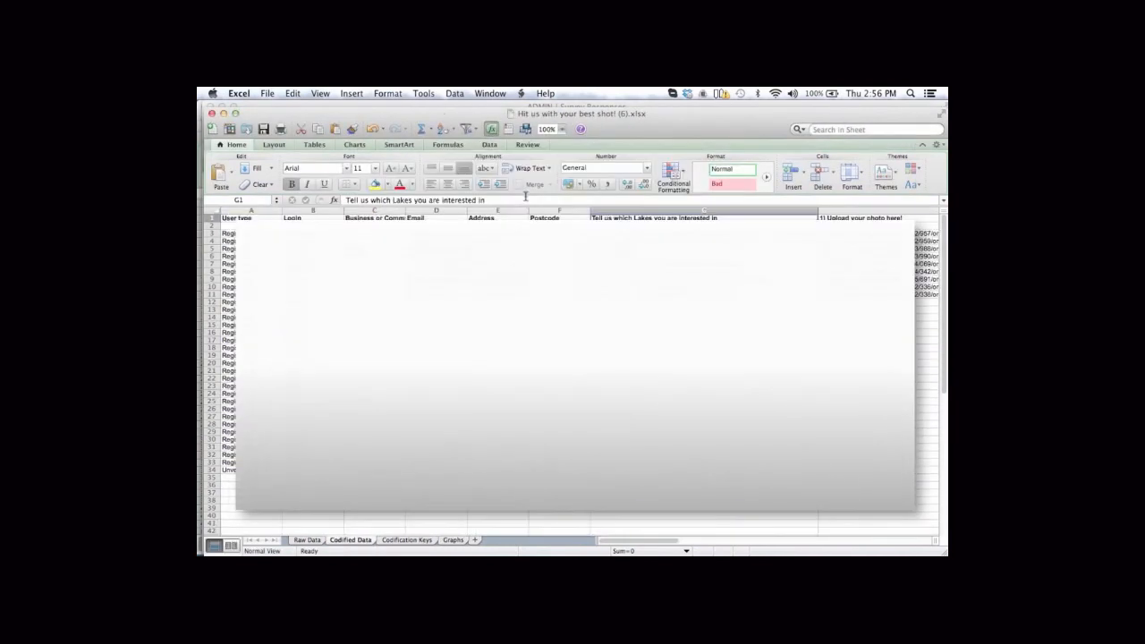
pyautogui.click(443, 107)
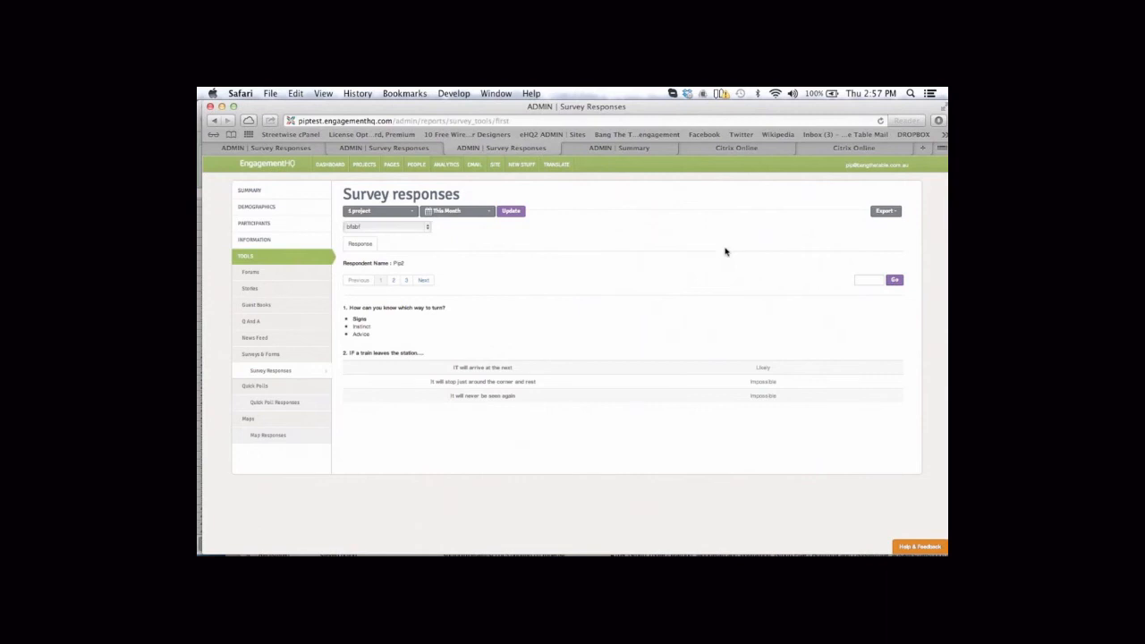
pyautogui.click(856, 313)
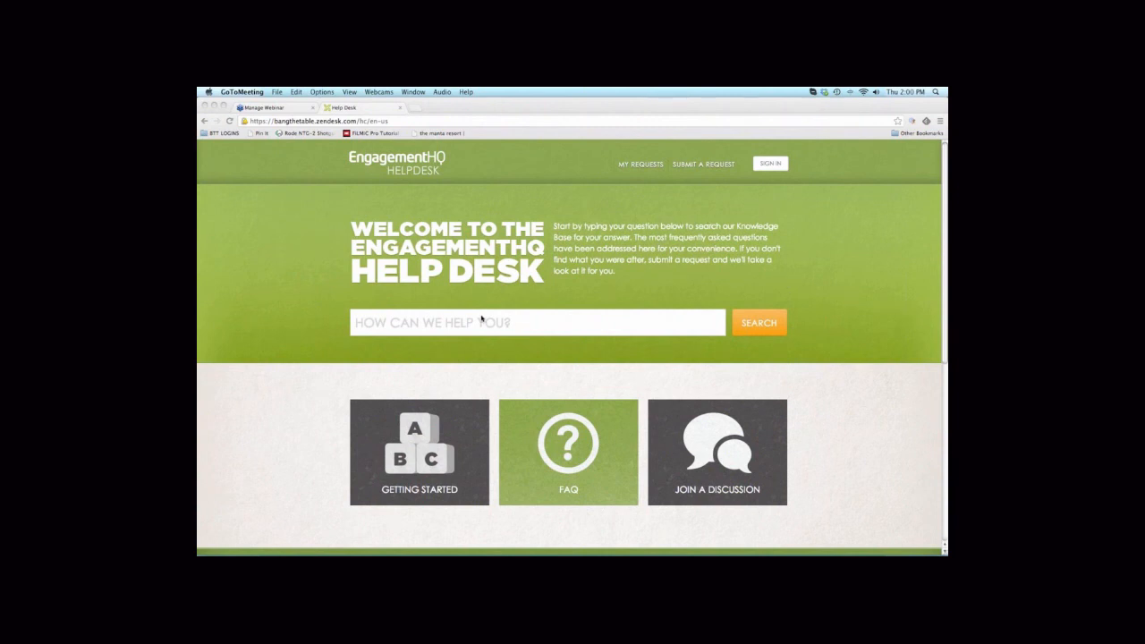
# Look through the EngagementHQ Help Desk home page, including its Important Updates and Promoted Articles.
pyautogui.scroll(-5, 482, 317)
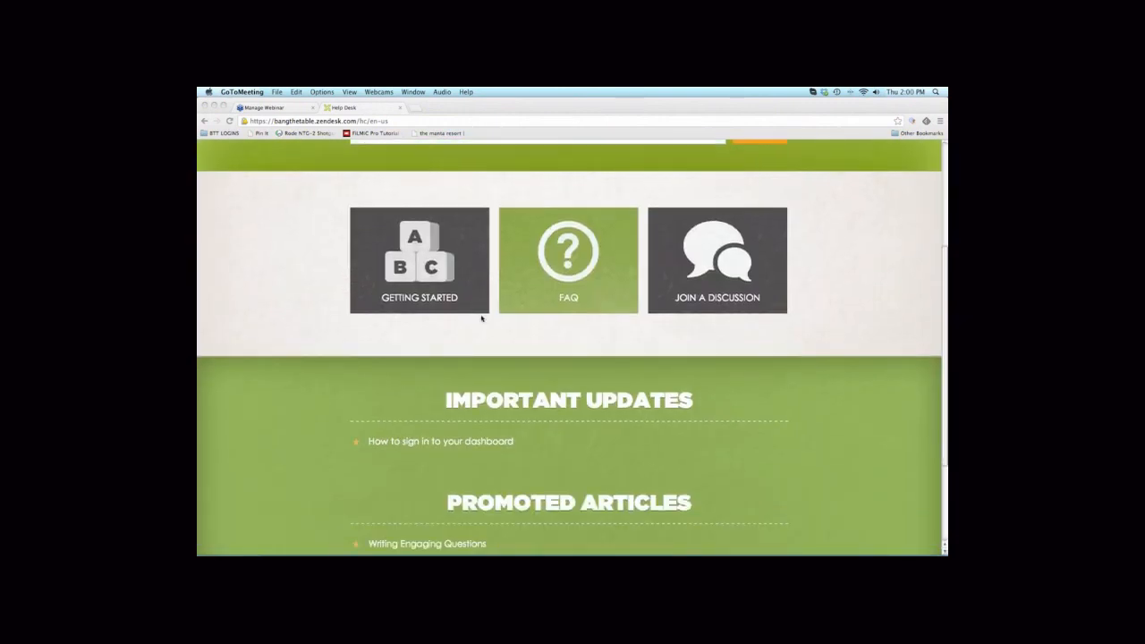
pyautogui.scroll(-3, 481, 318)
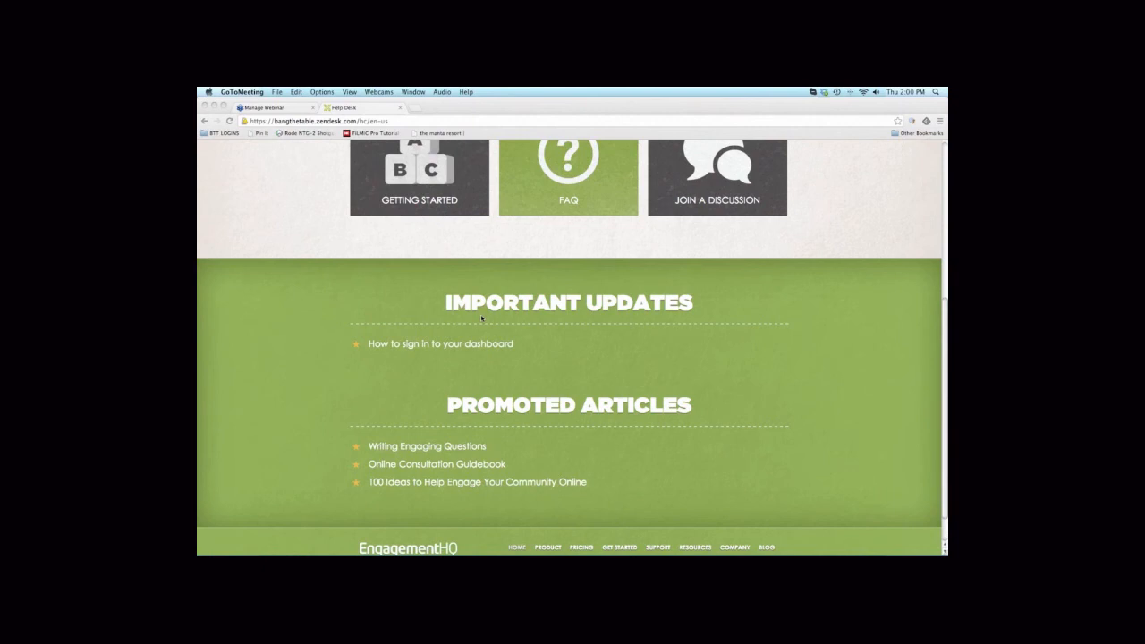
pyautogui.scroll(6, 481, 317)
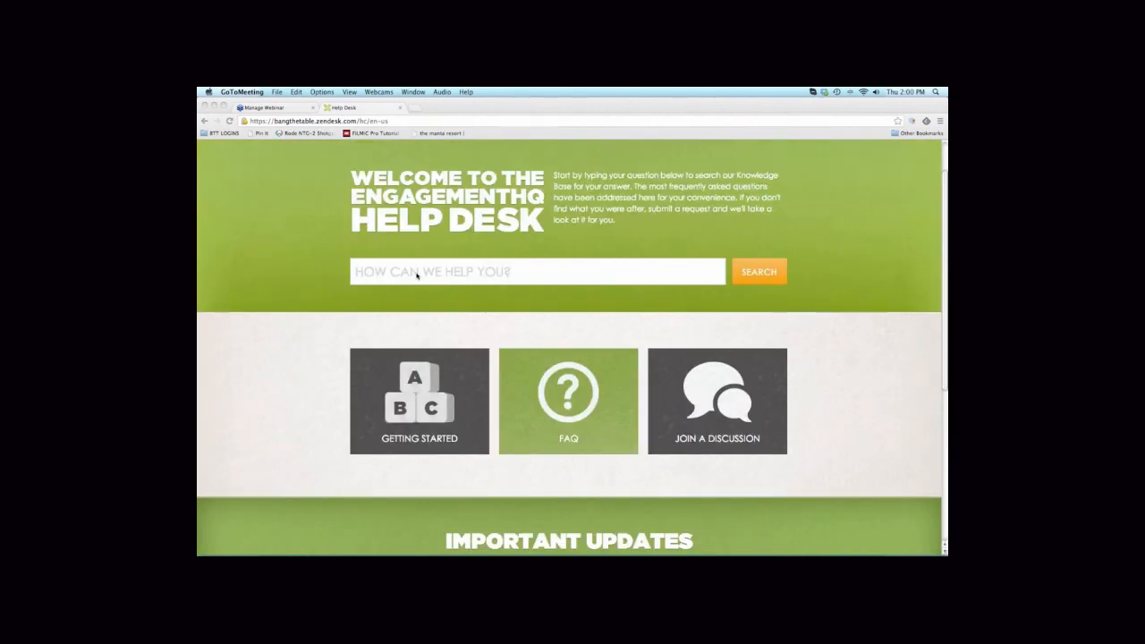
# Search the help desk for "forum" and look over the Knowledge Base and Community results.
pyautogui.click(417, 274)
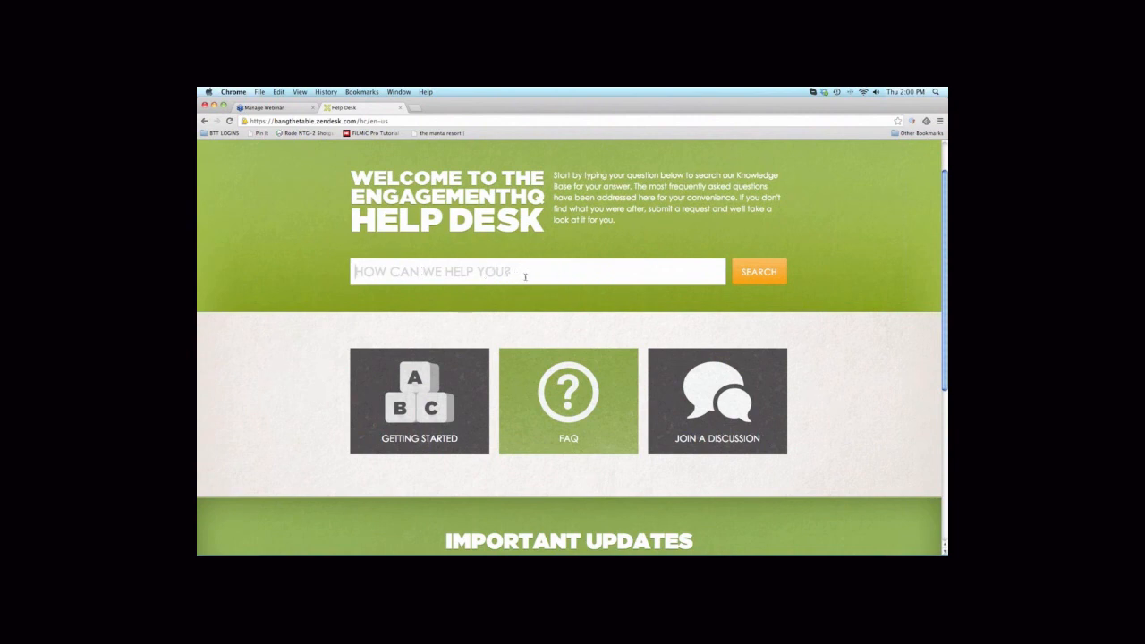
pyautogui.write('forum')
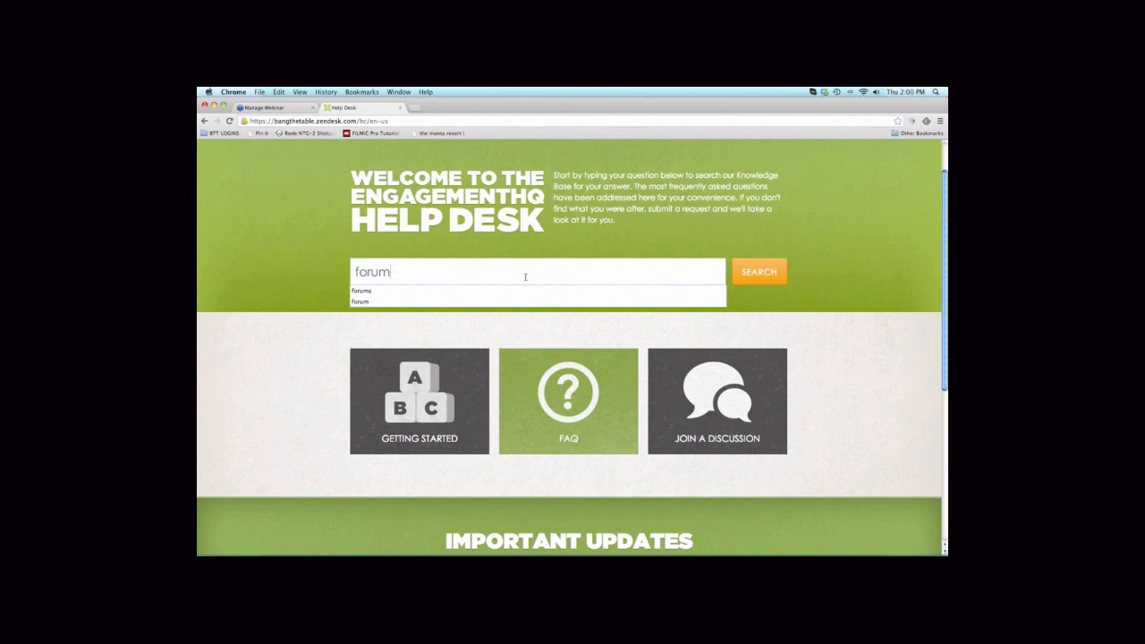
pyautogui.press('Return')
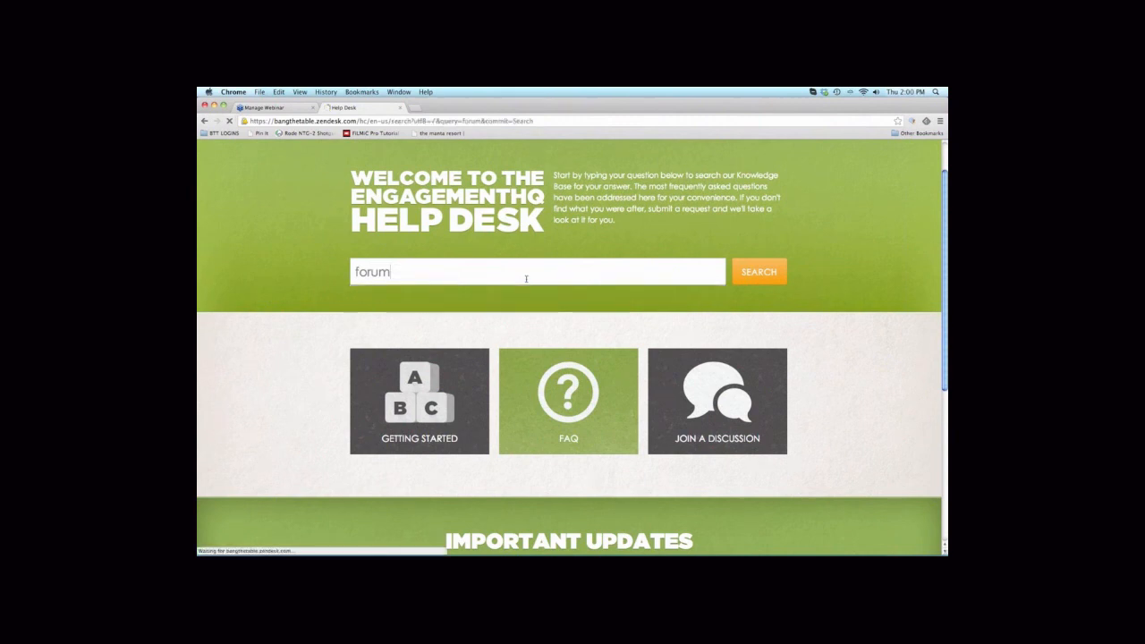
pyautogui.scroll(-3, 502, 378)
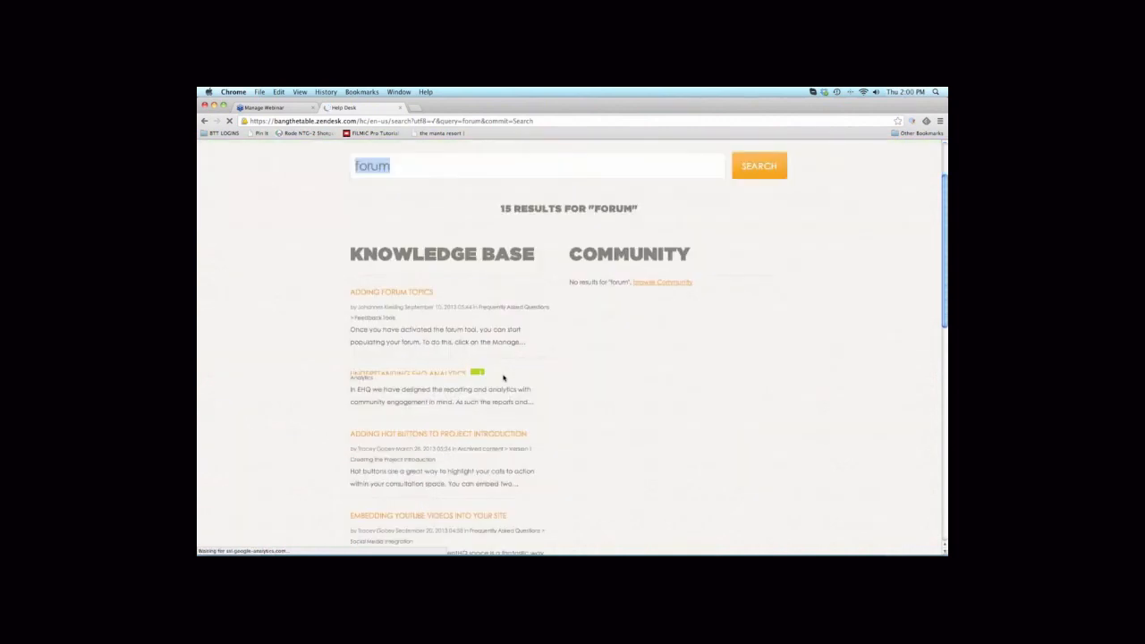
pyautogui.scroll(3, 503, 377)
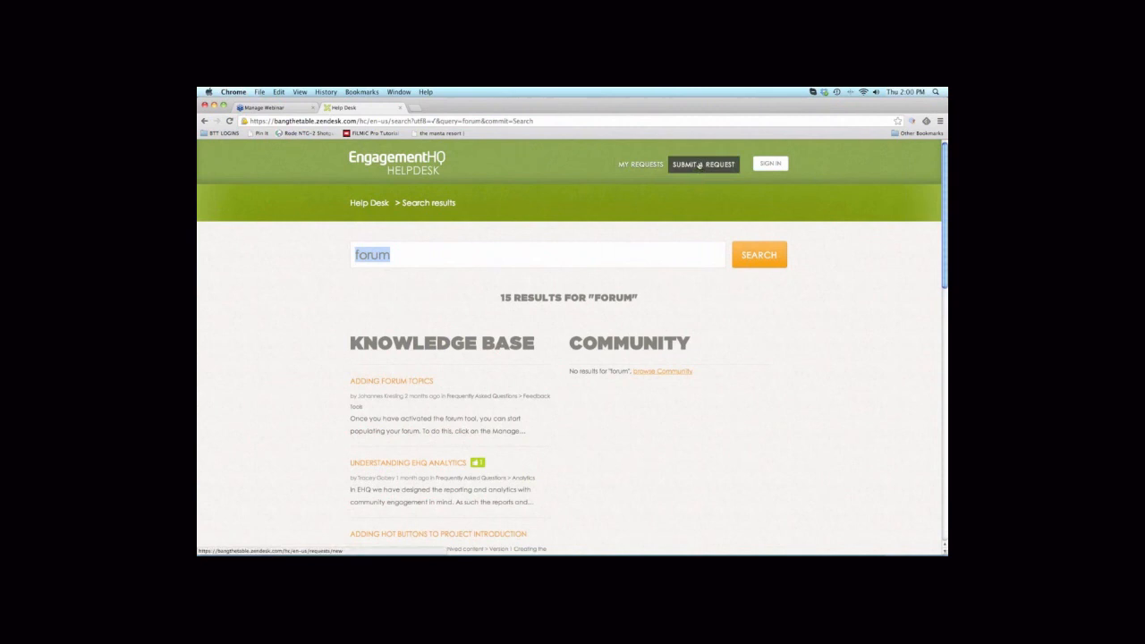
# Look through the Submit a Request form and its request types without filling it in, and return to the Help Desk home page.
pyautogui.click(700, 165)
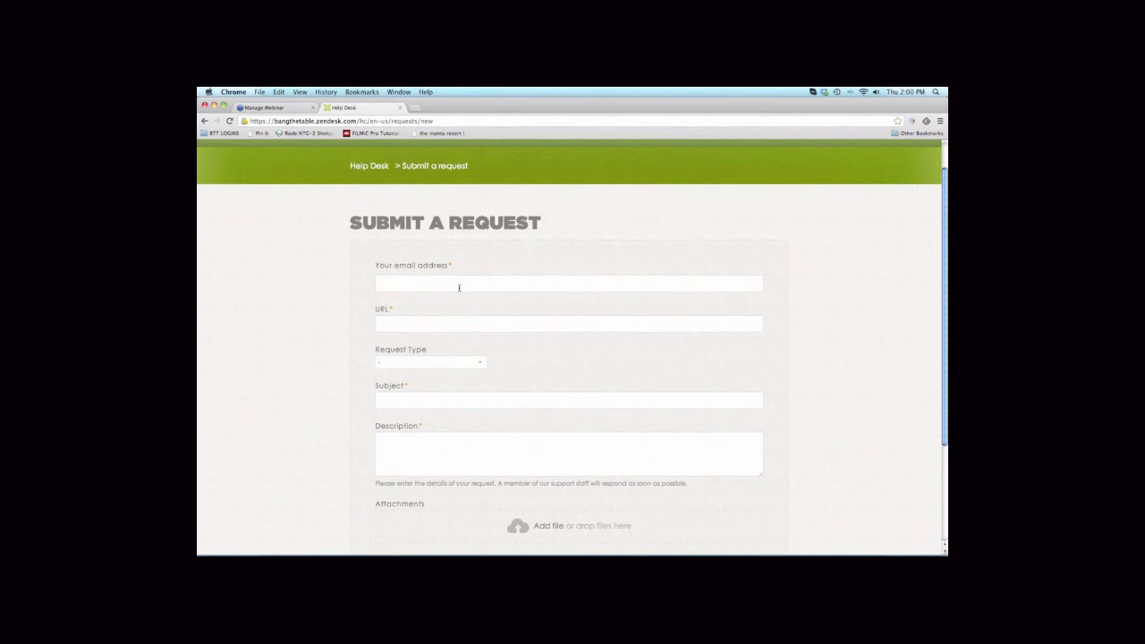
pyautogui.click(449, 324)
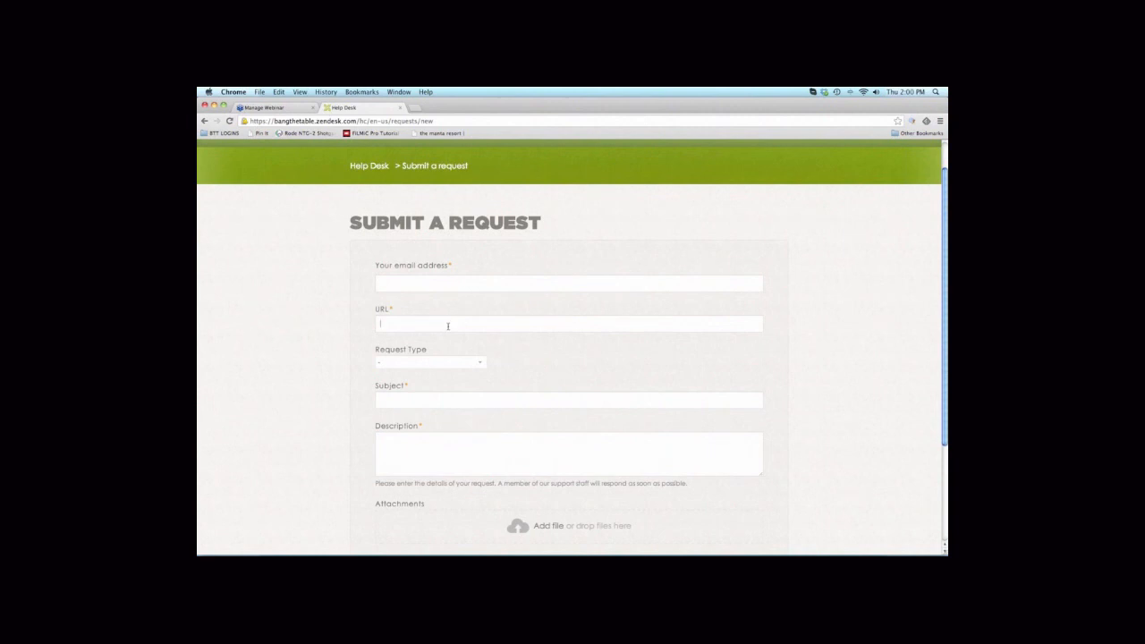
pyautogui.click(474, 362)
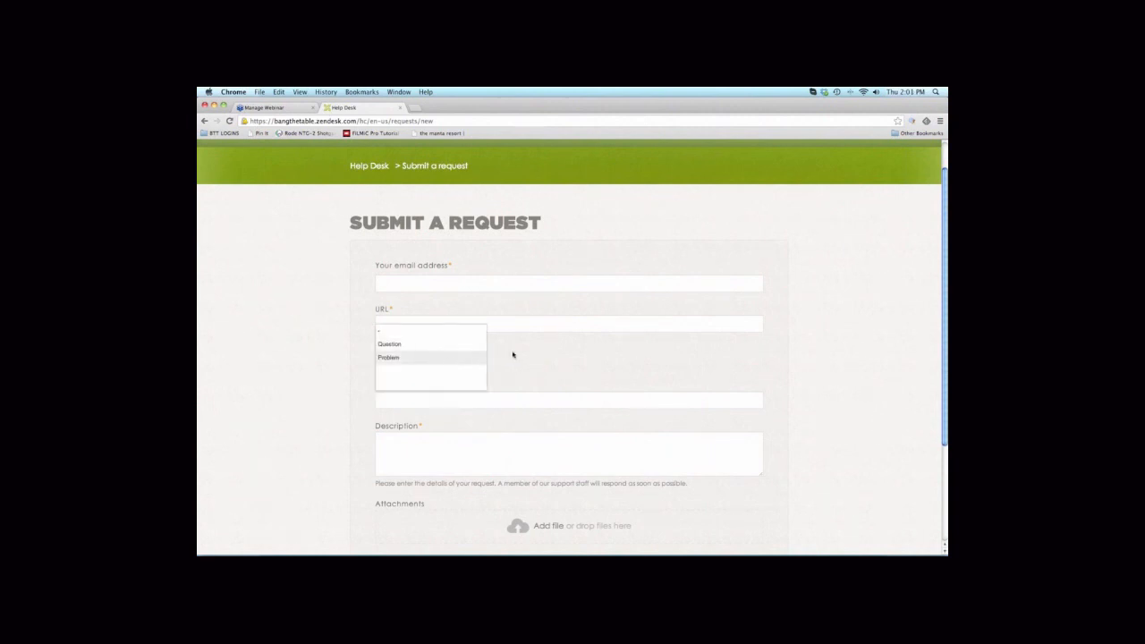
pyautogui.click(512, 355)
pyautogui.scroll(-2, 528, 420)
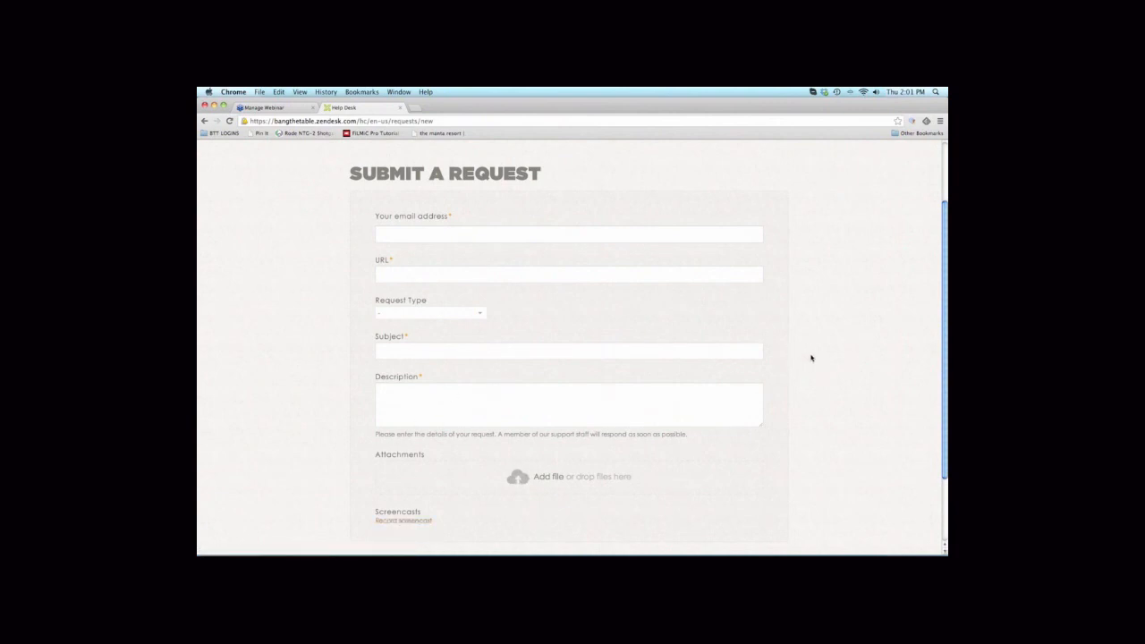
pyautogui.scroll(2, 759, 318)
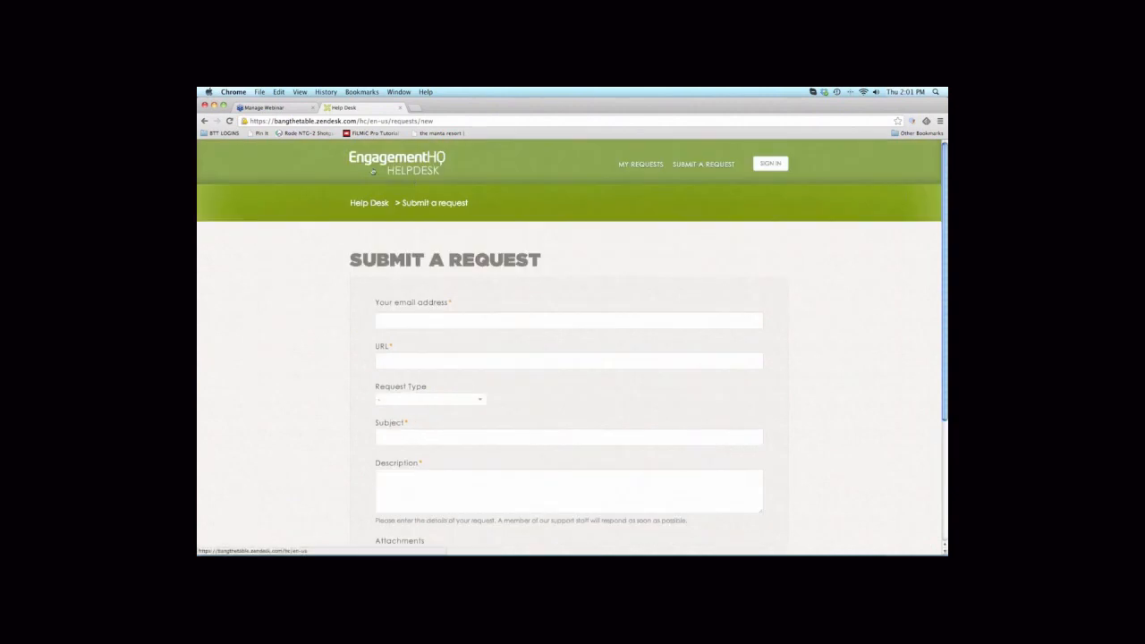
pyautogui.click(391, 161)
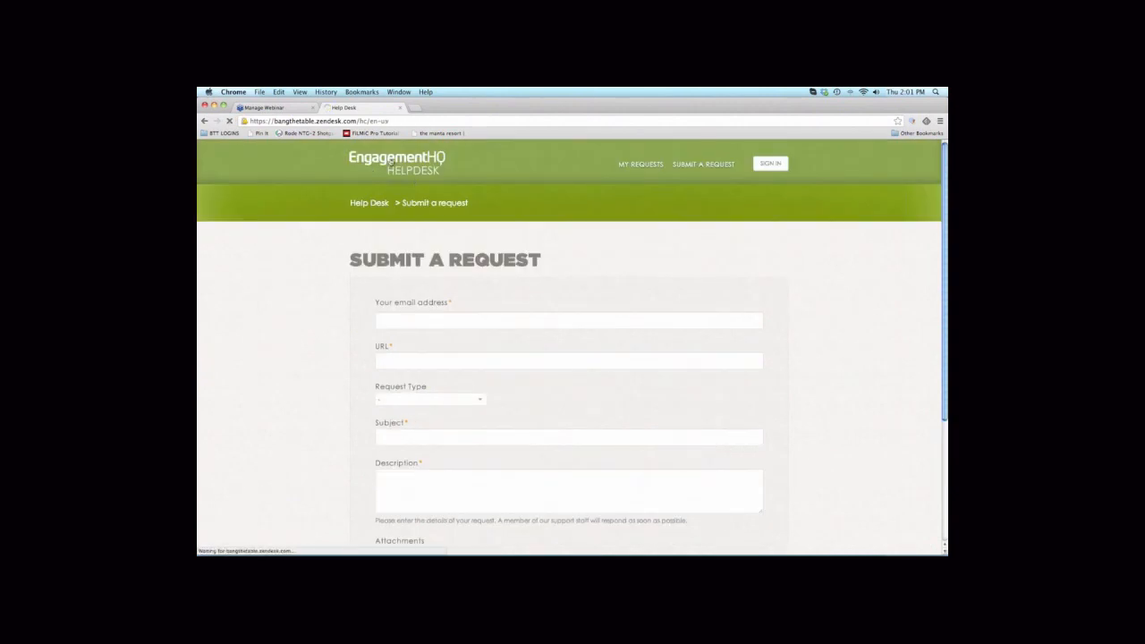